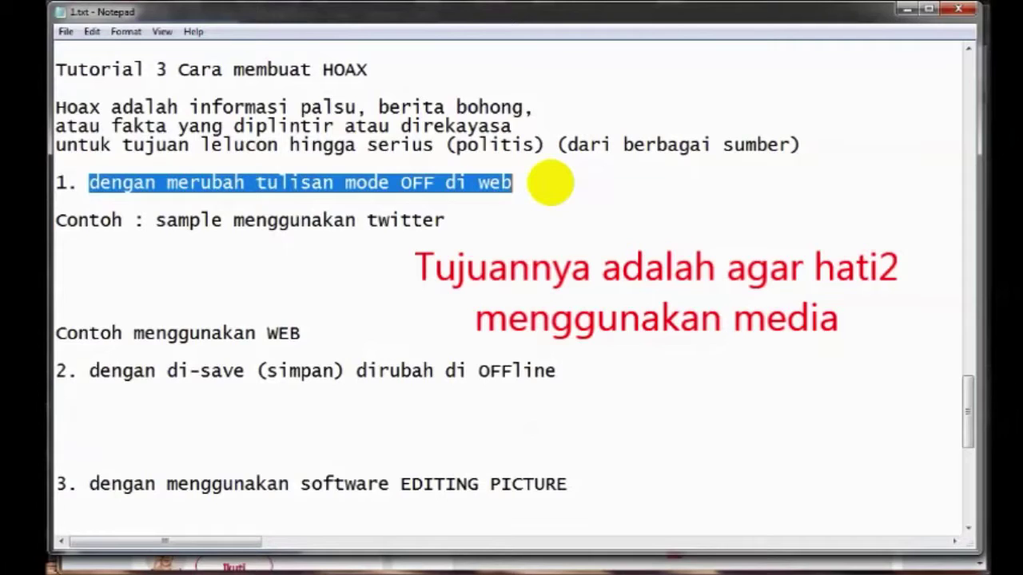
Add the line "ini dilakukan dengan menggunakan inspect elemen" directly below item 1 of the note
click(549, 183)
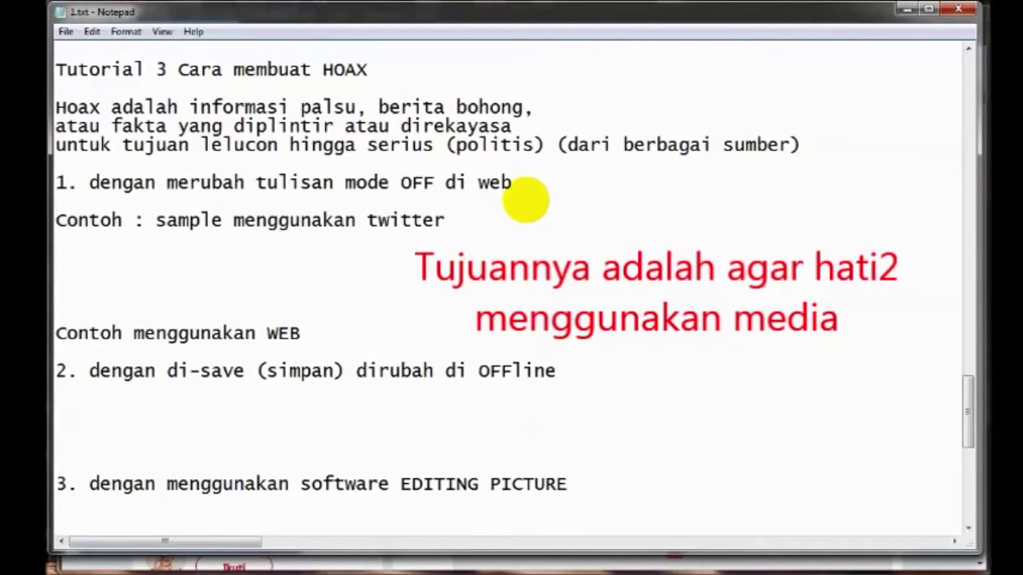
click(526, 198)
text(ini d)
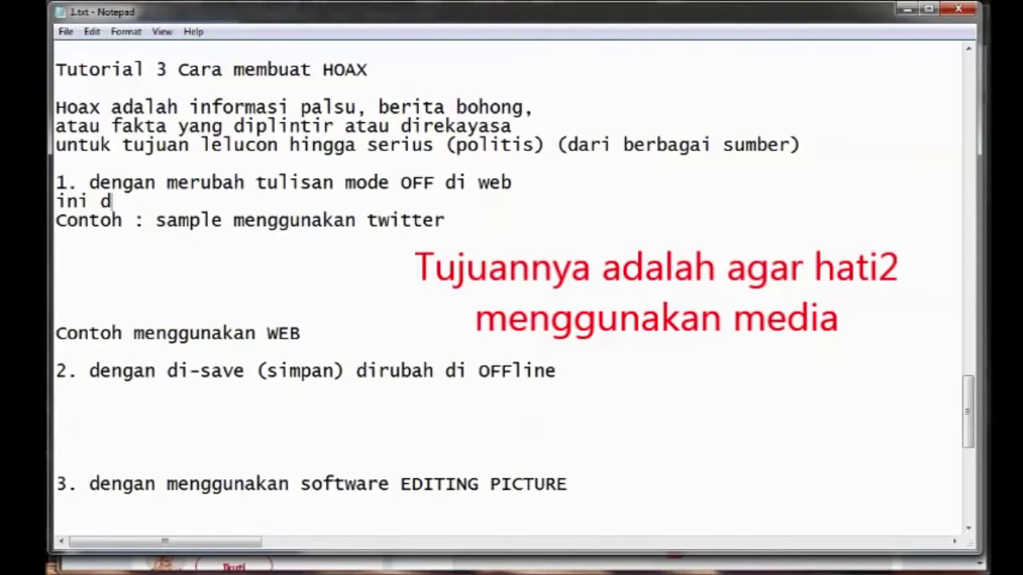
text(ilakukan de)
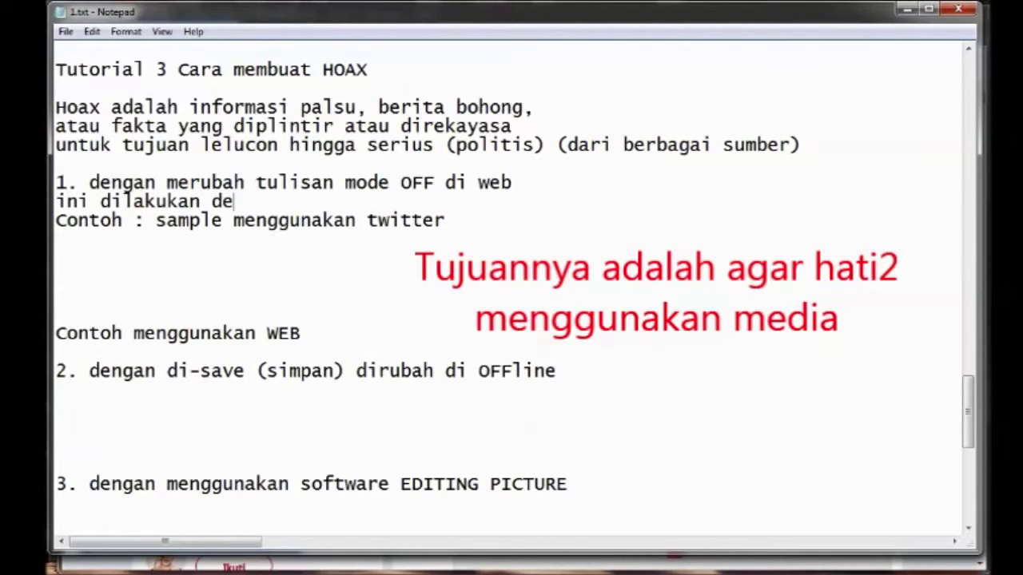
text(ngan menggun)
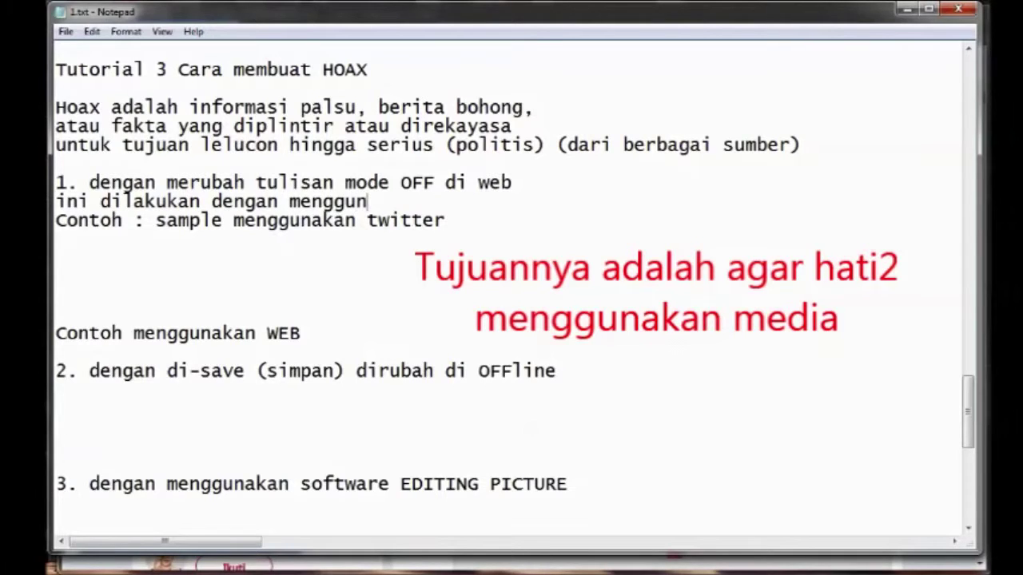
text(akan in)
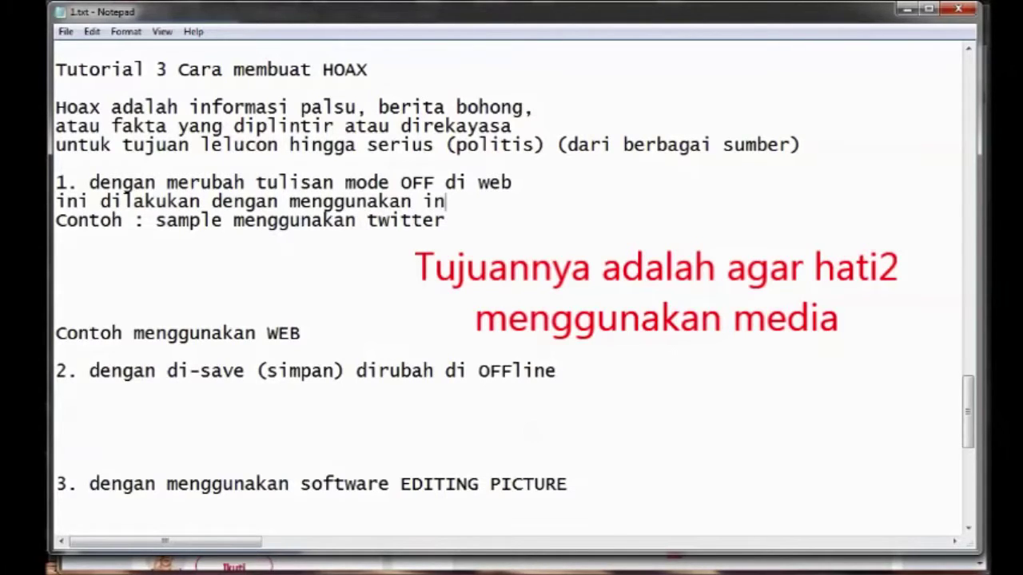
text(spect )
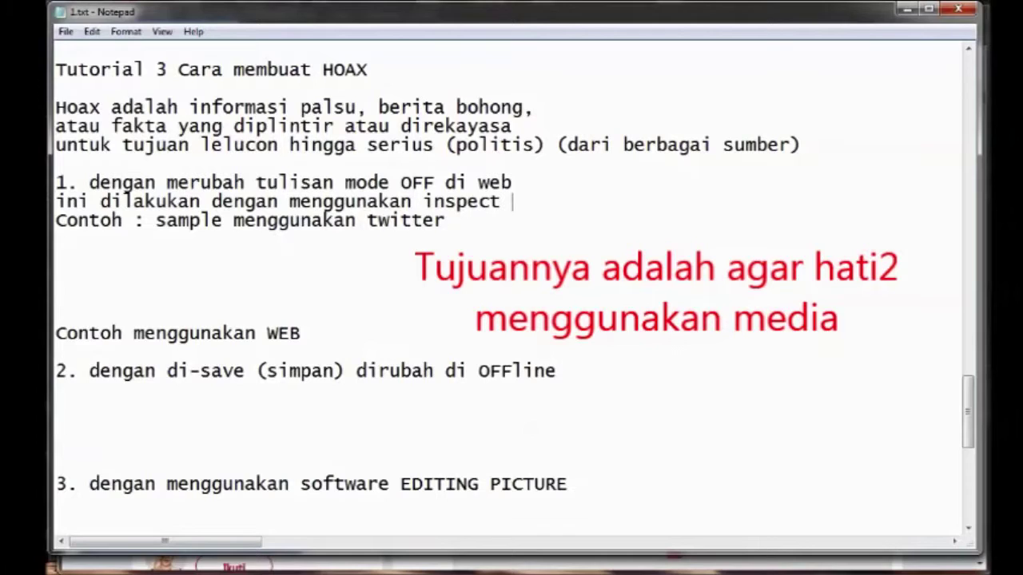
text(elemen)
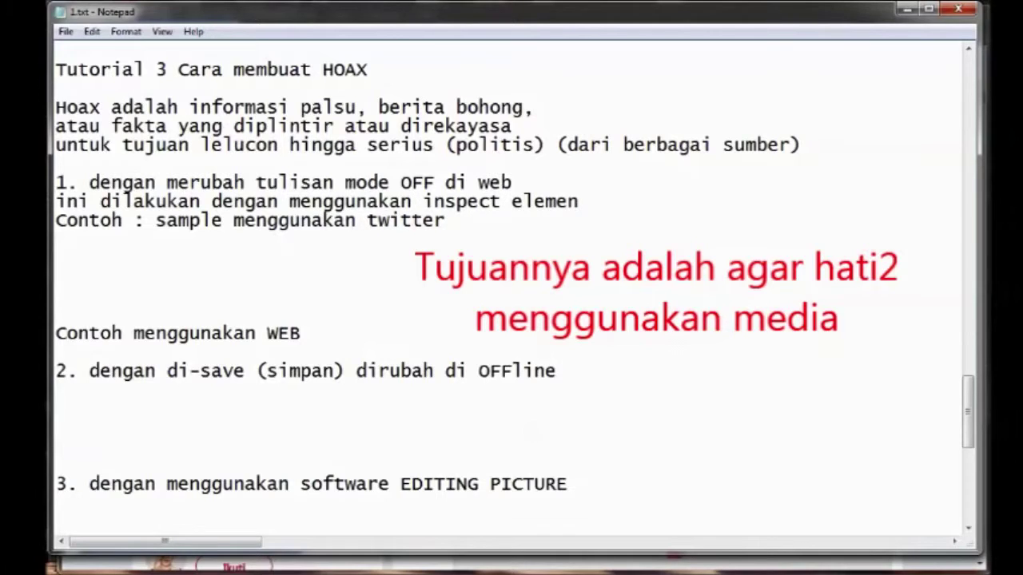
Below the Twitter example line, write "hanya sekedar contoh, namun semoga tidak ada komplen dari" and, on a second line, "yang berkompeten"
key(Down)
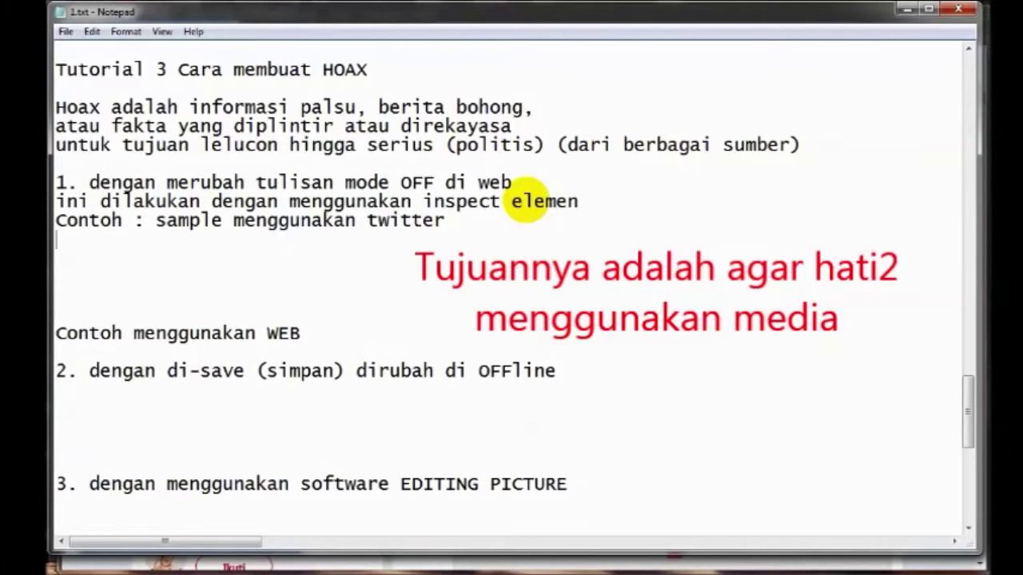
text(hanya sekedar con)
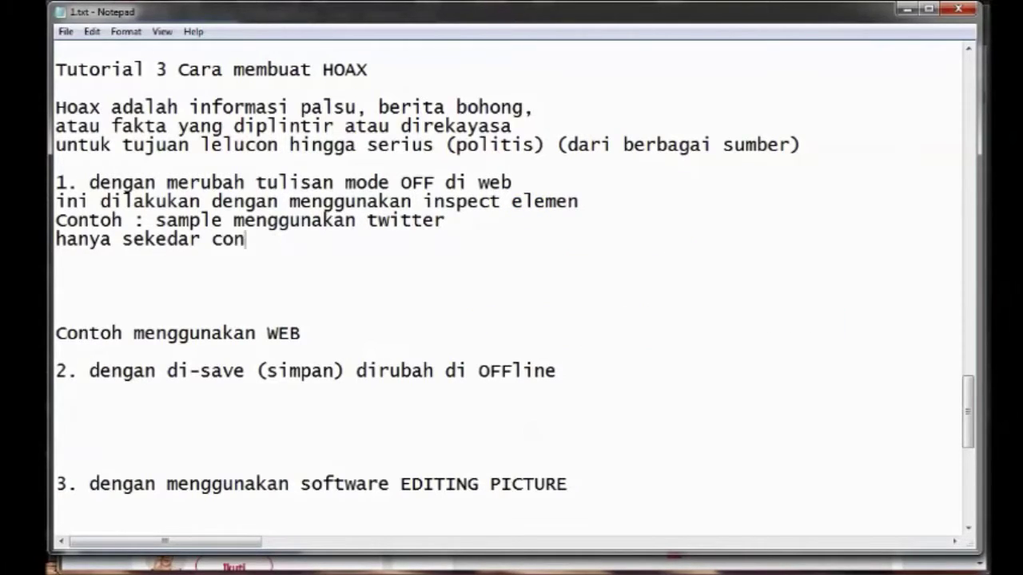
text(toh, n)
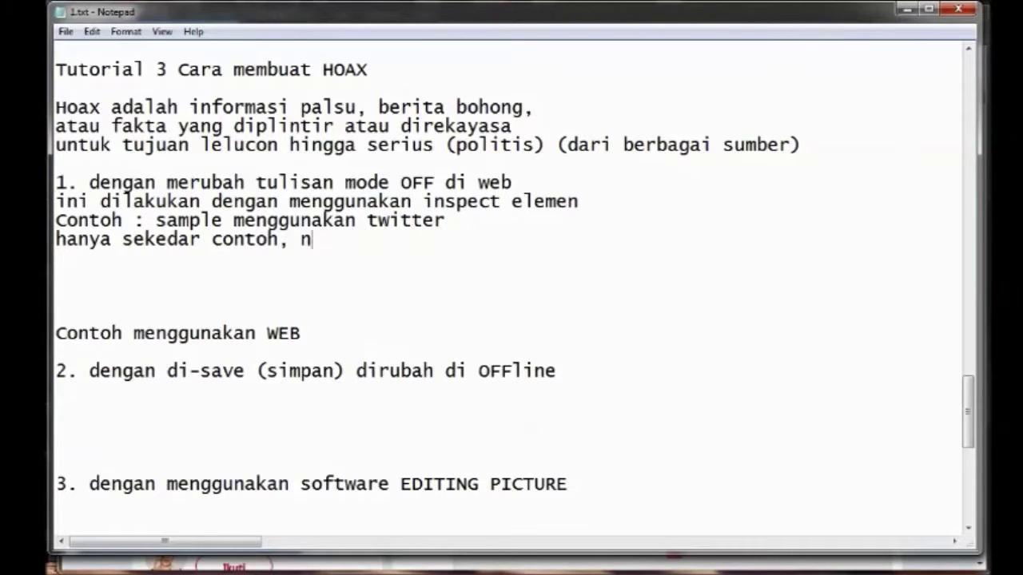
text(amun se)
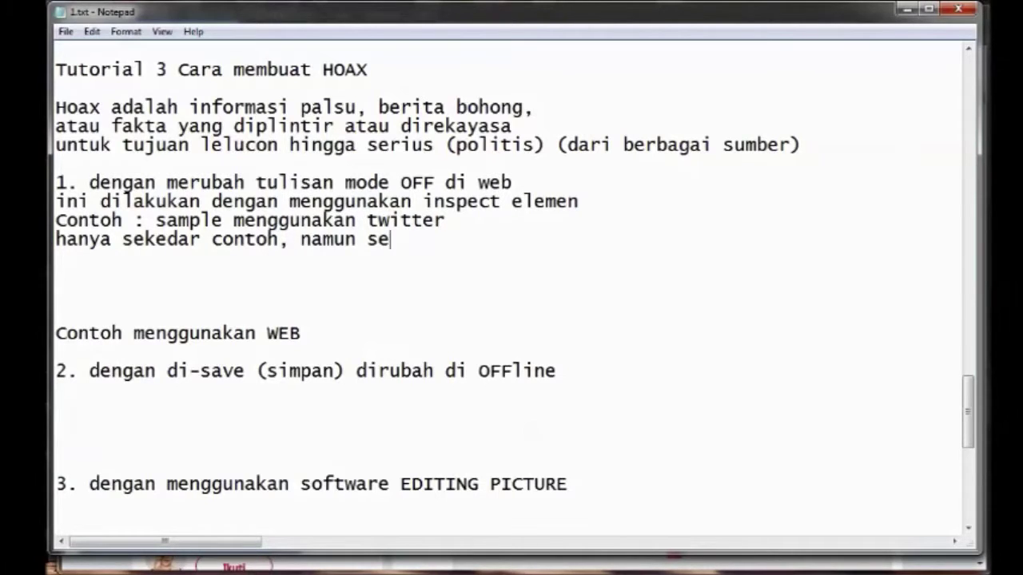
text(moga t)
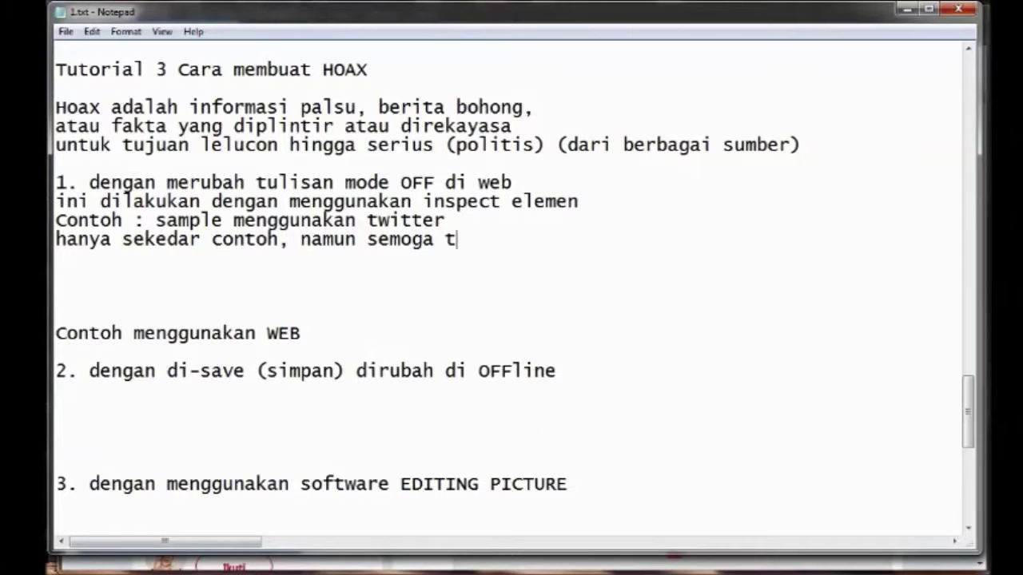
text(idak ada k)
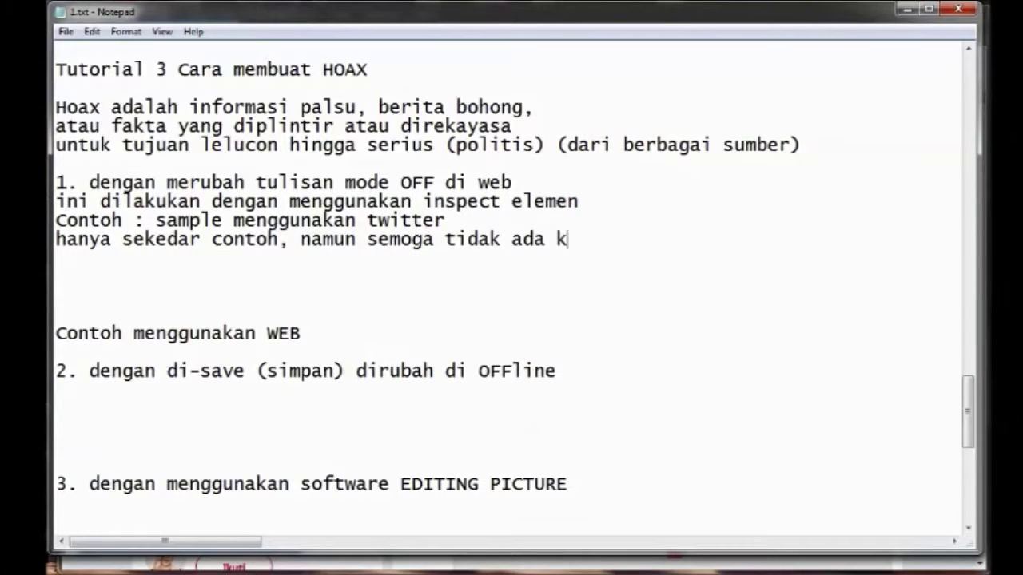
text(omplen dari)
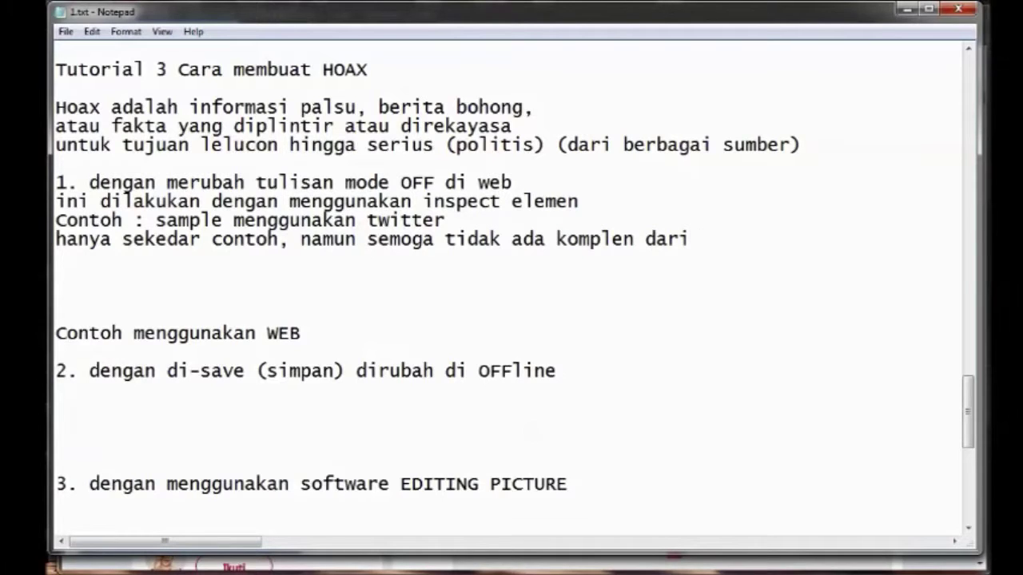
key(Return)
text(yang)
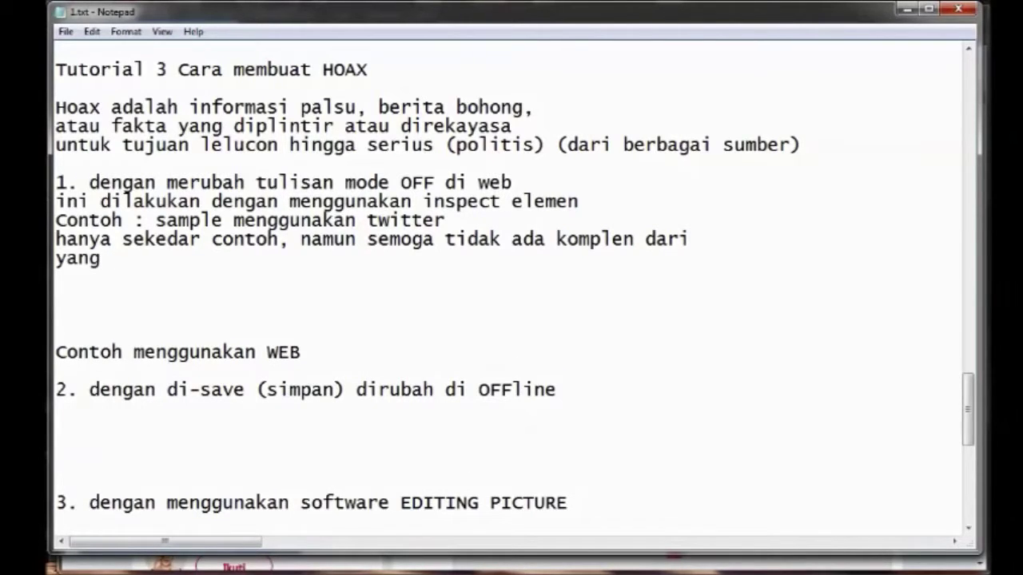
text( berko)
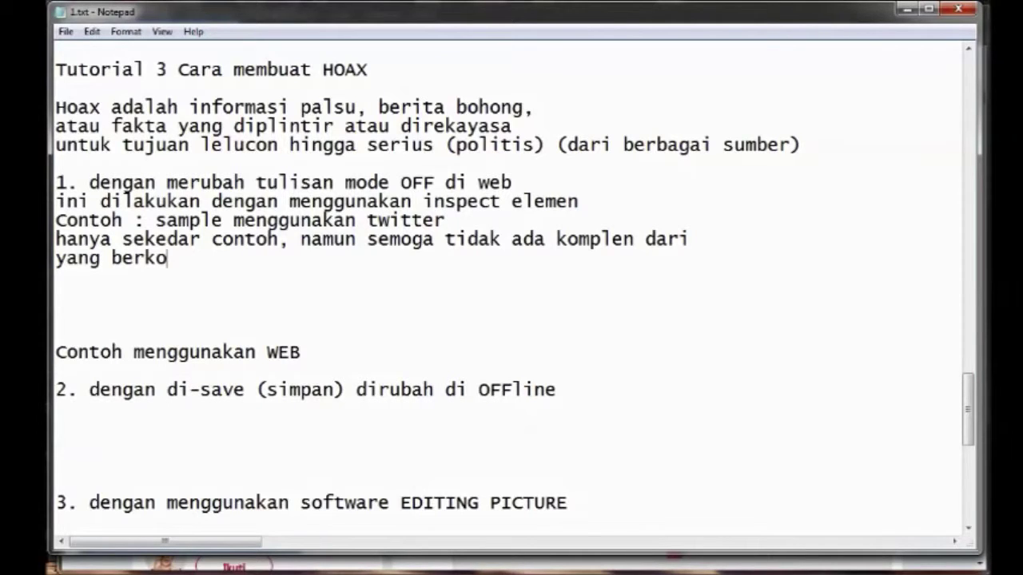
text(mpeten)
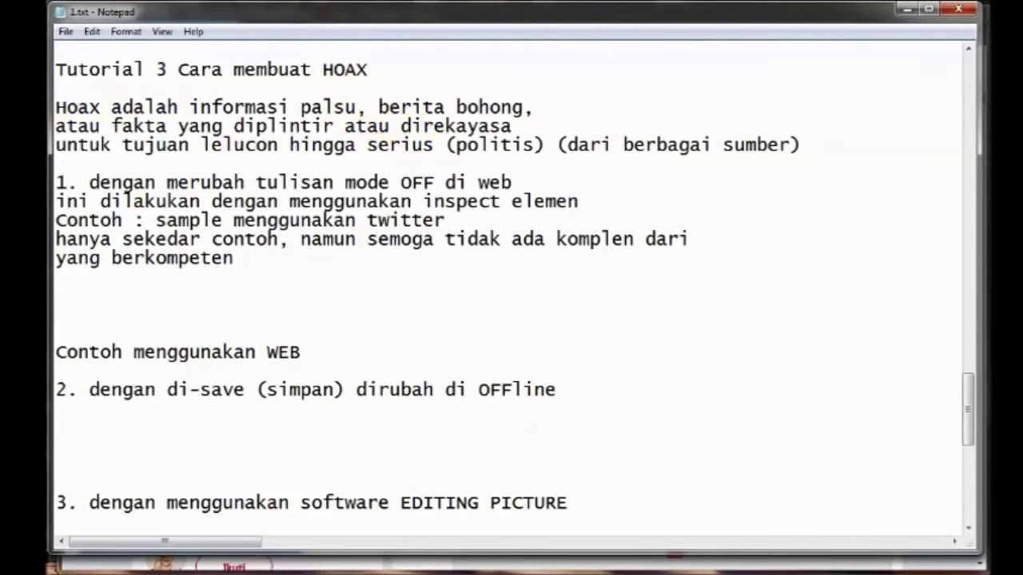
Switch to the Twitter page in Firefox and load the new tweets into the timeline
click(68, 159)
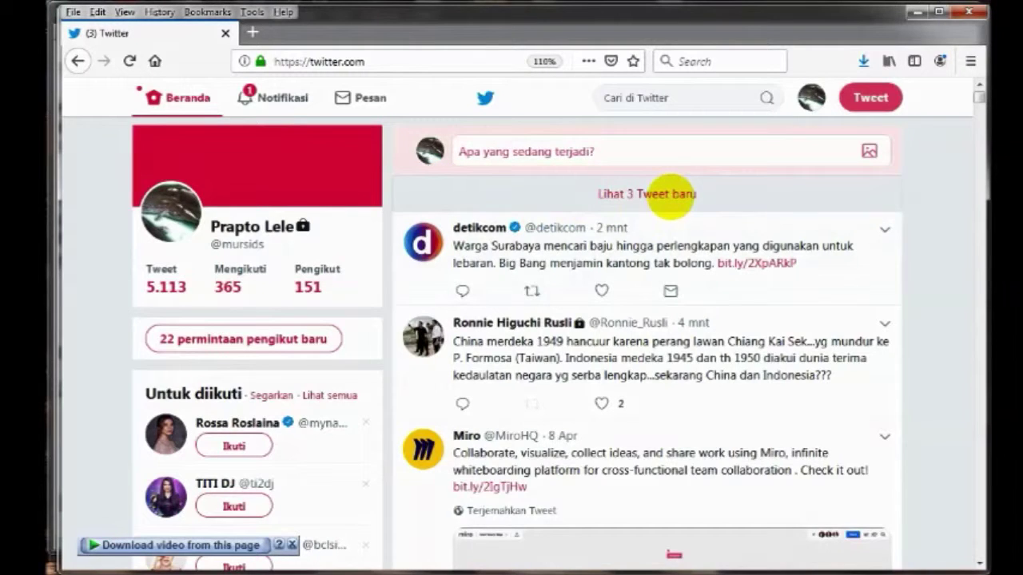
click(680, 191)
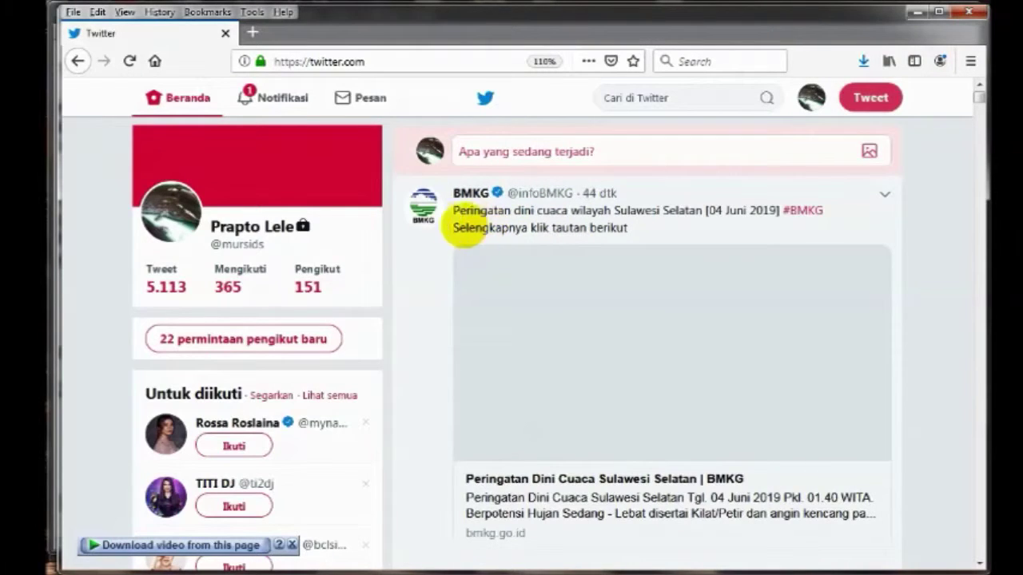
Back in Notepad, add the lines "Bagaimana kalau status ini di rubah sedikit (hanya sekedar contoh saja" and "tidak bermaksud serius" below "yang berkompeten"
key(alt+Tab)
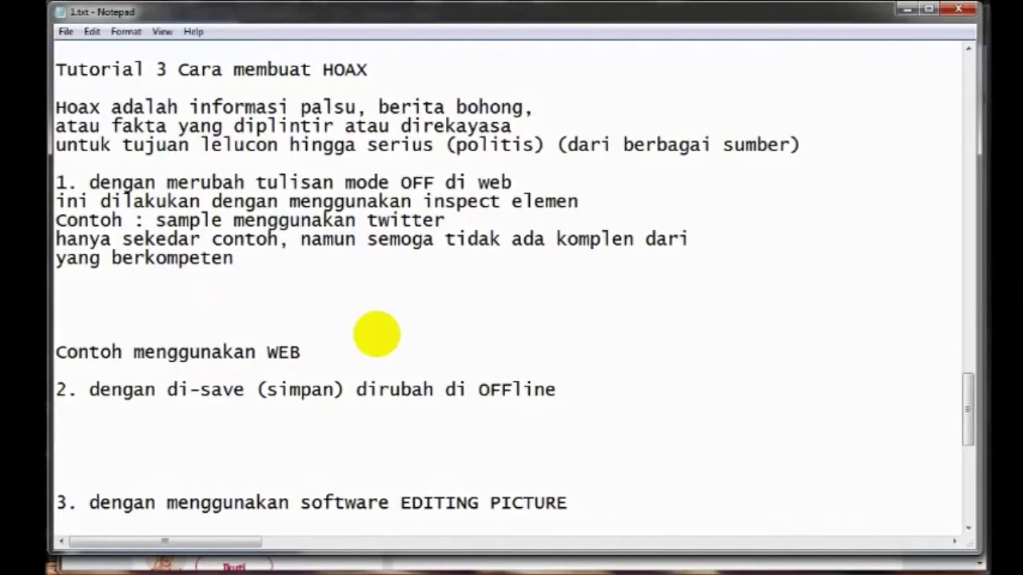
click(266, 278)
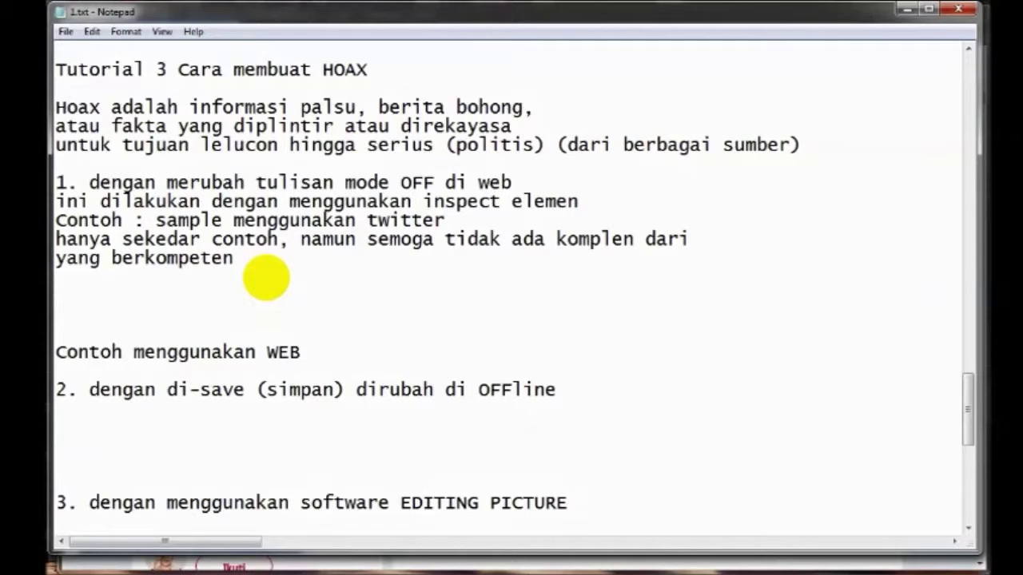
text(Bagaim)
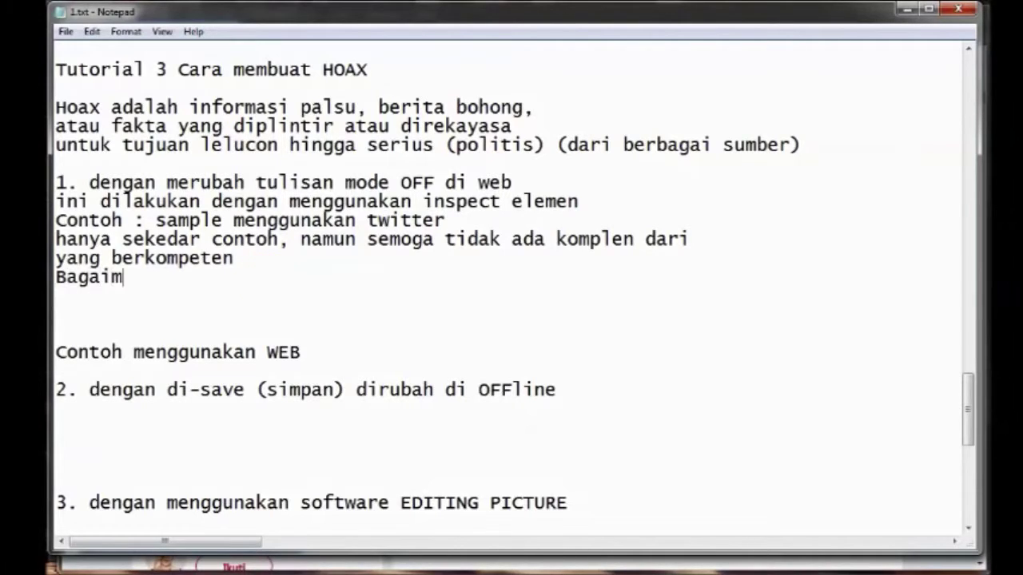
text(ana kal)
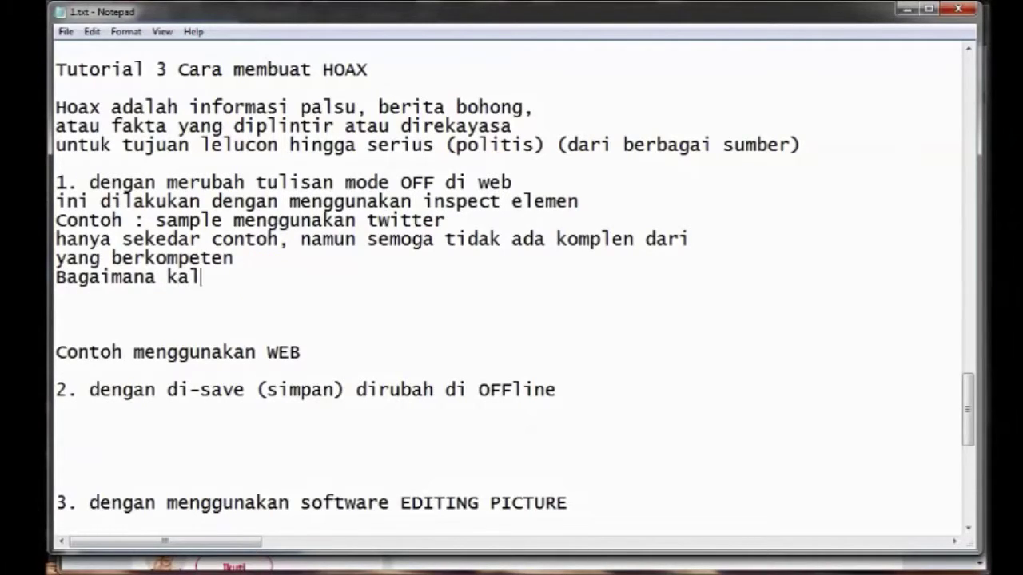
text(au sta)
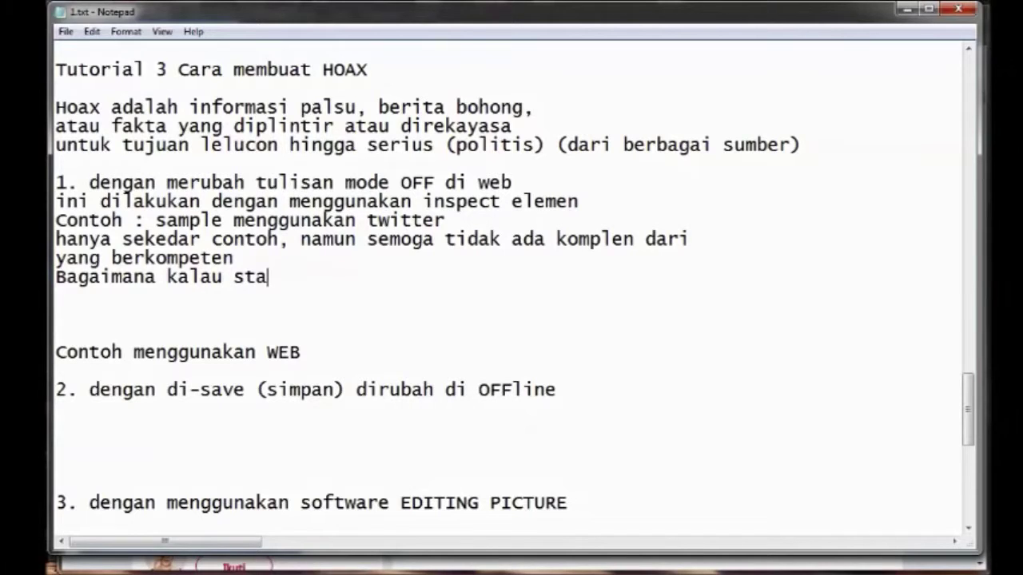
text(tus ini di)
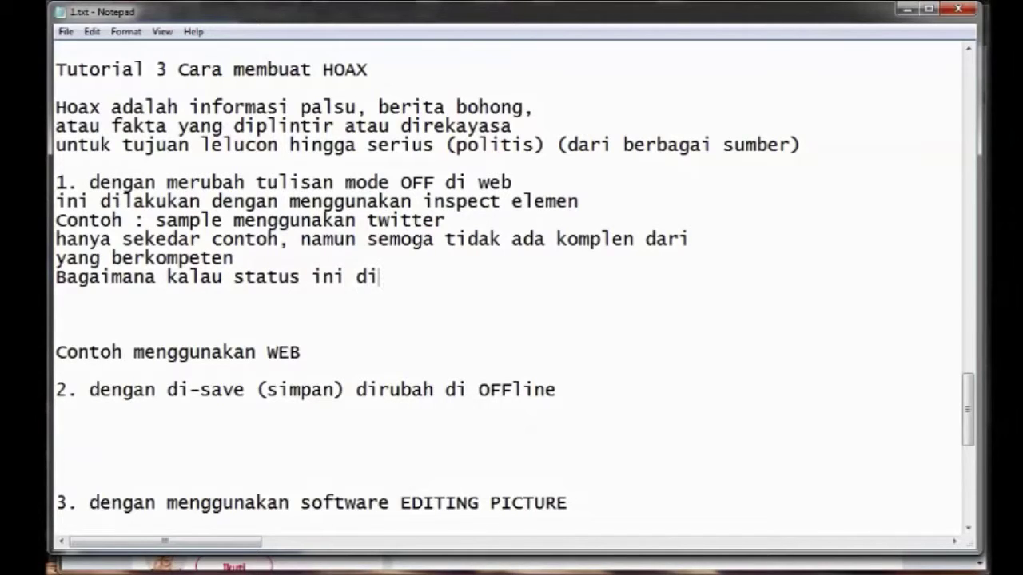
text( rubah sek)
key(BackSpace)
text(dikit)
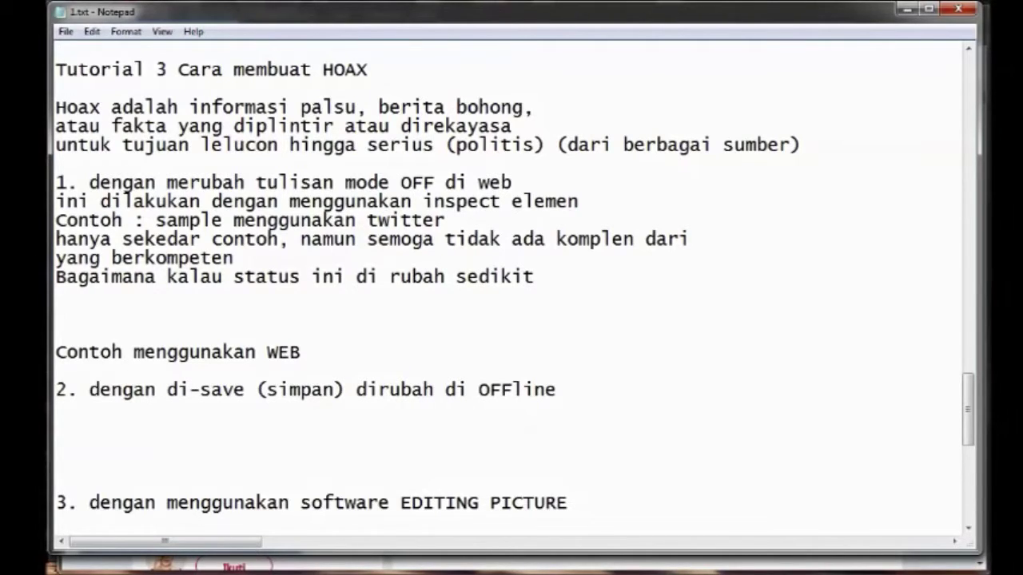
text( (hanya )
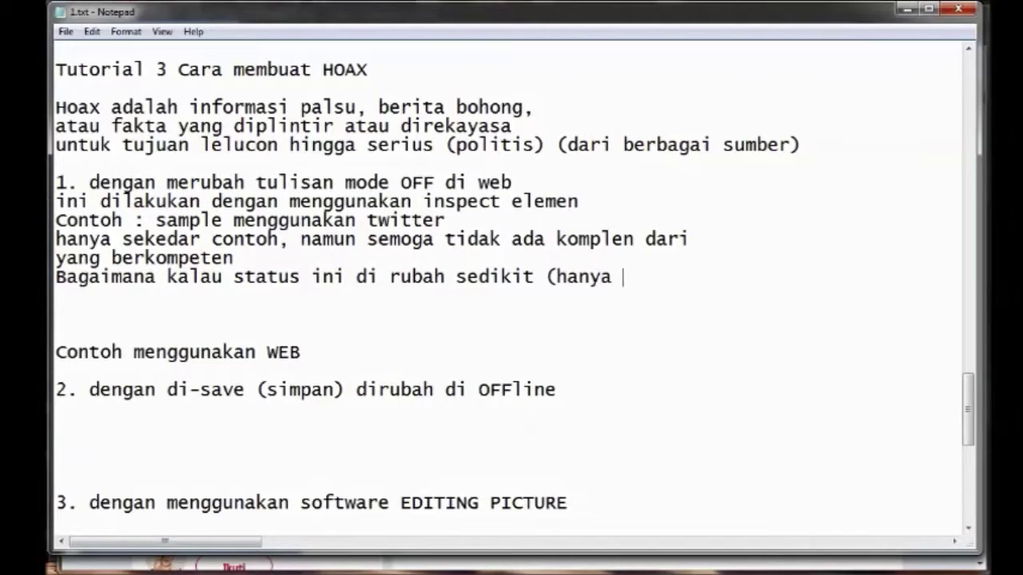
text(sekedar contoh saja)
key(Return)
text(tidak bermaksud s)
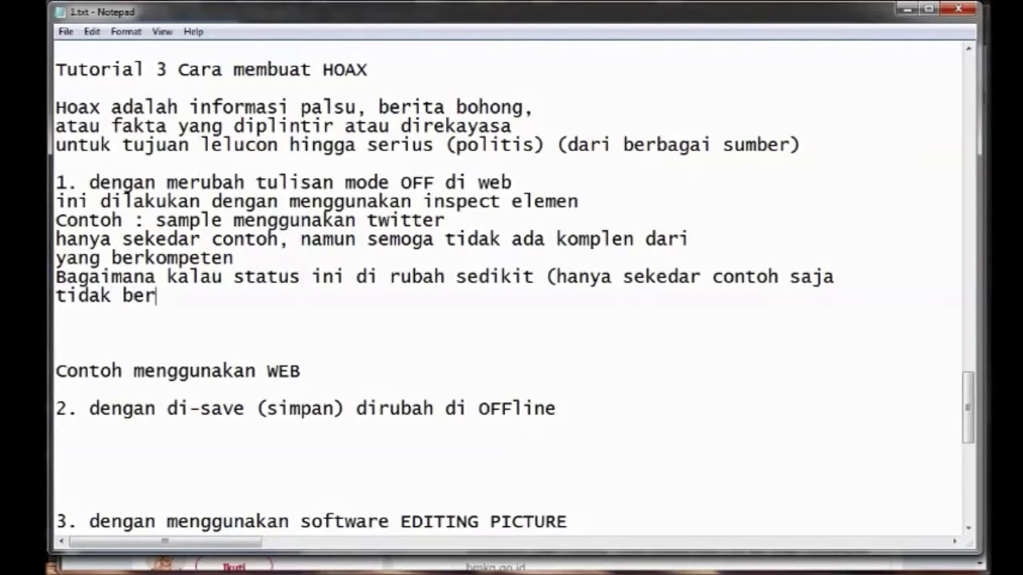
text(erius)
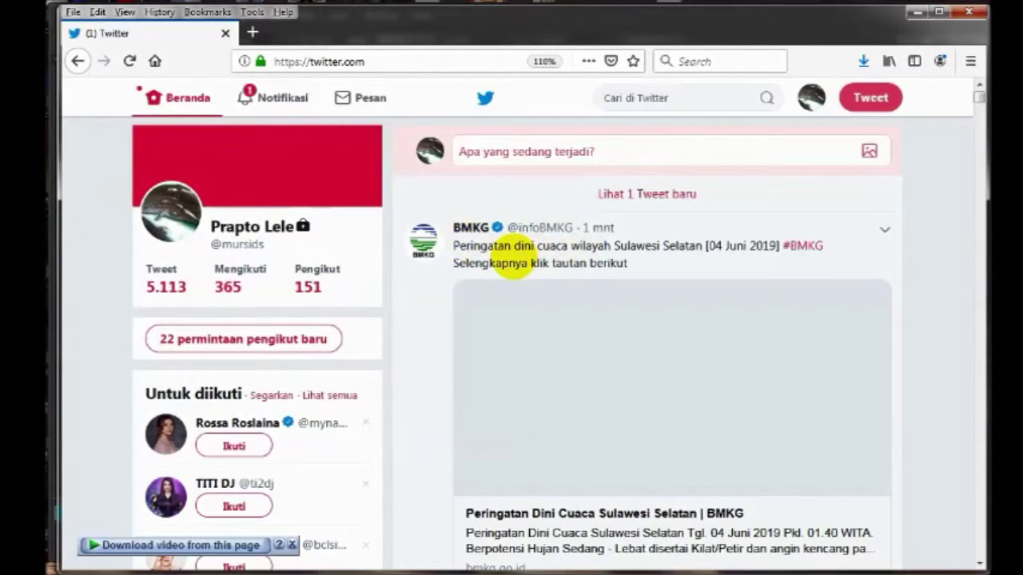
On the Twitter page in Firefox, open the element inspector and pick the text paragraph of the BMKG weather-warning tweet
right_click(412, 368)
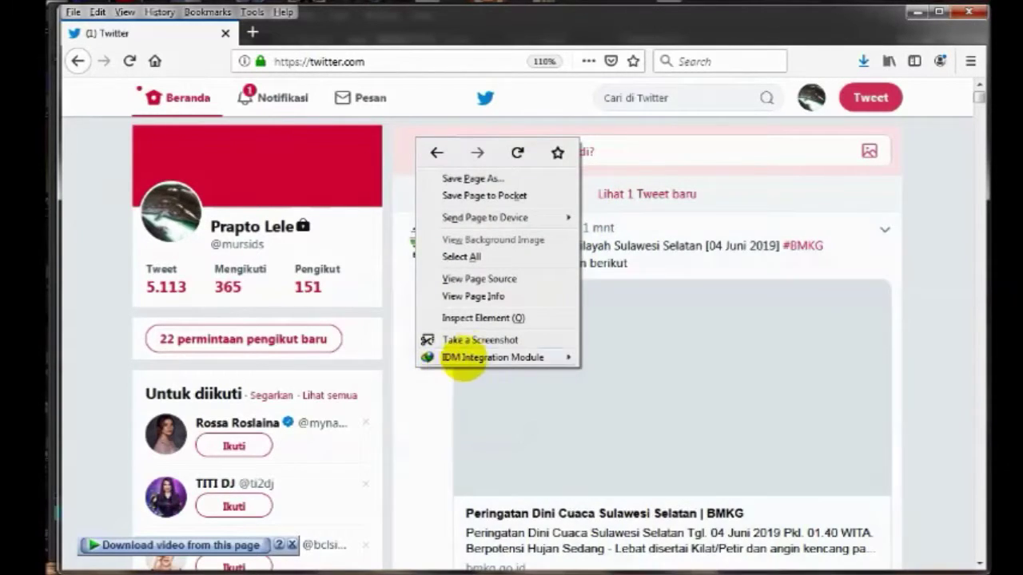
click(491, 317)
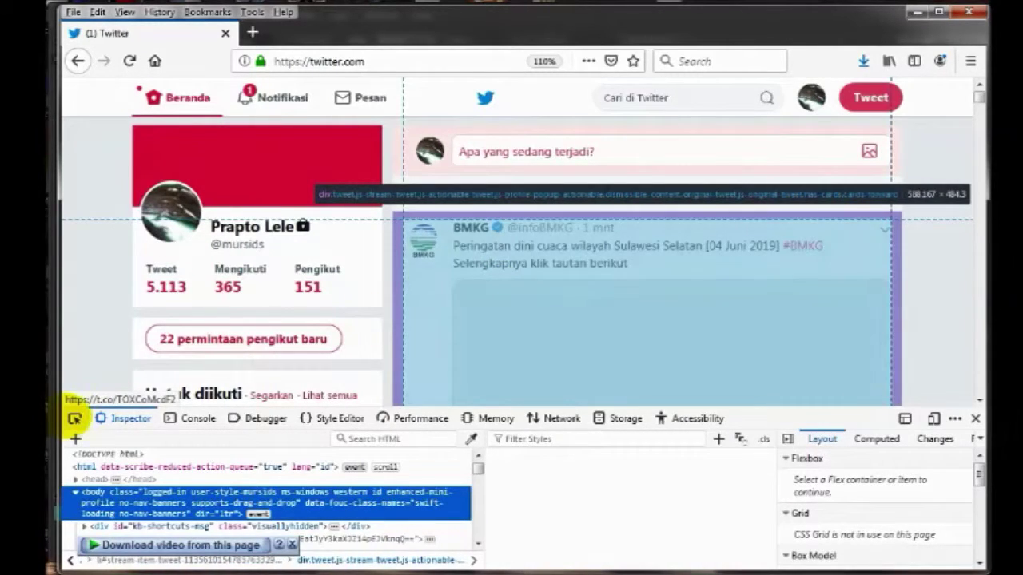
click(74, 418)
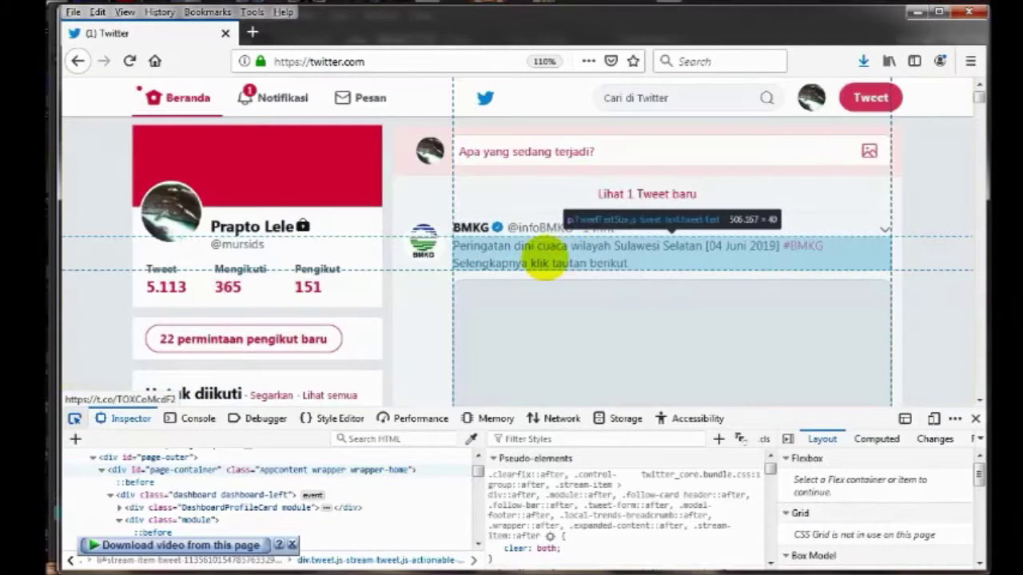
click(563, 256)
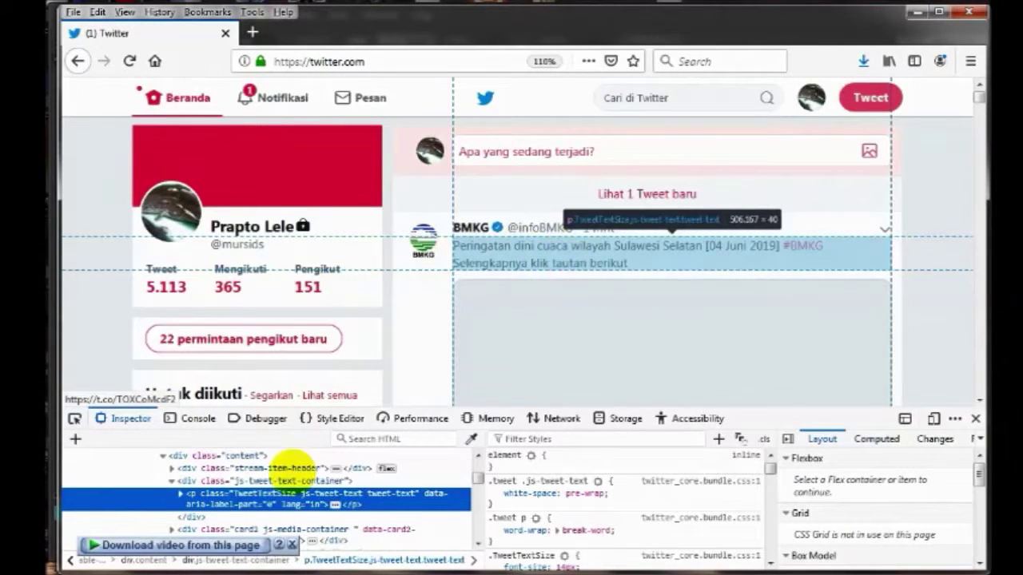
Expand the BMKG tweet's paragraph in the inspector and replace its opening text before #BMKG with "Ini adalah peringatan"
click(333, 505)
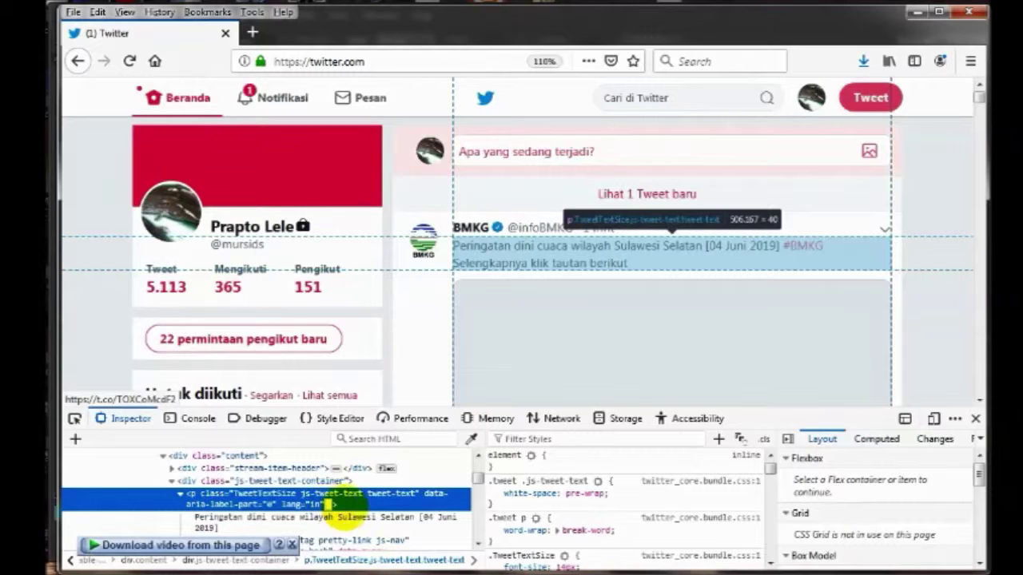
scroll(319, 495, down, 3)
scroll(311, 471, up, 2)
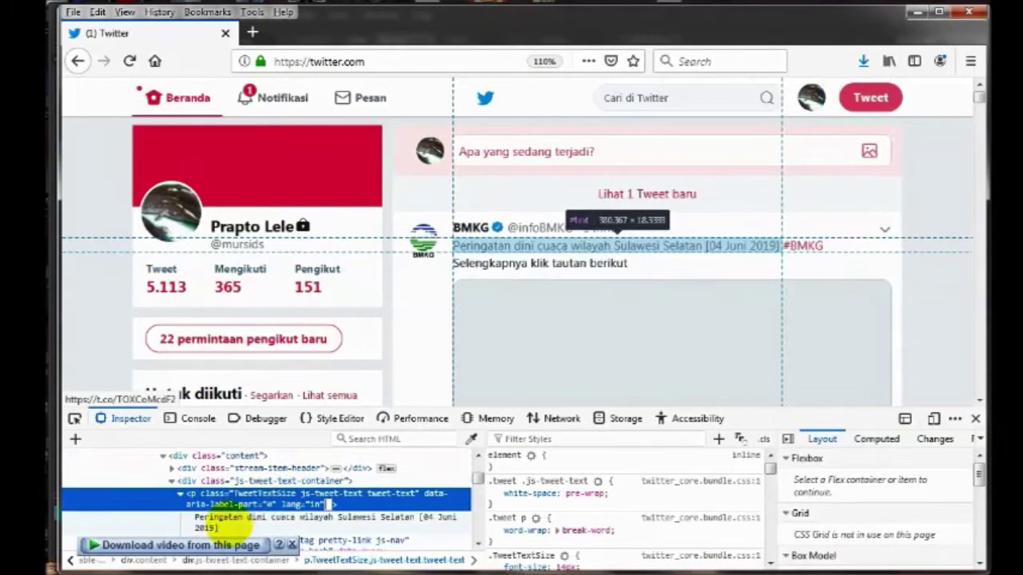
click(210, 523)
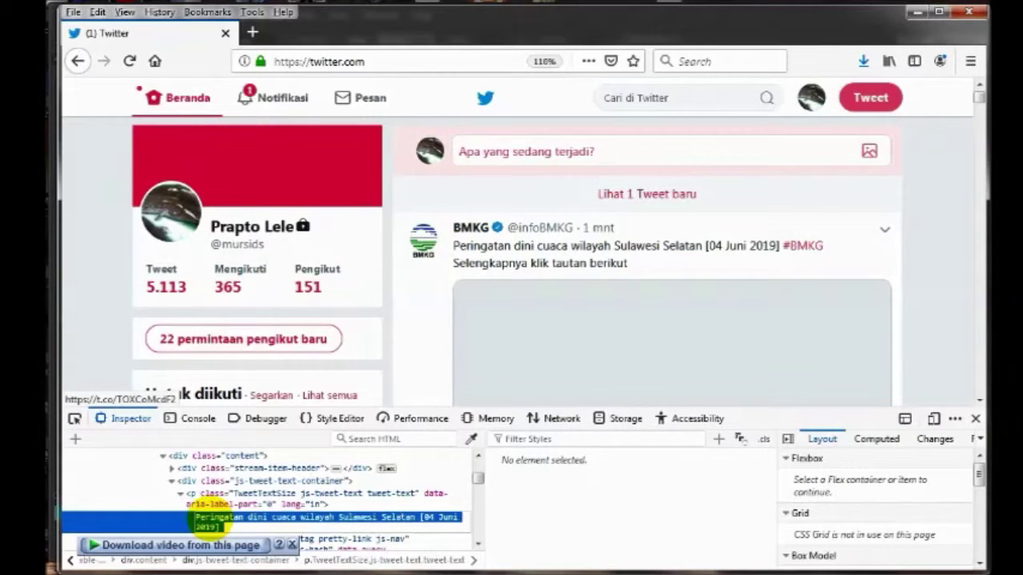
text(Ini adalah perinta)
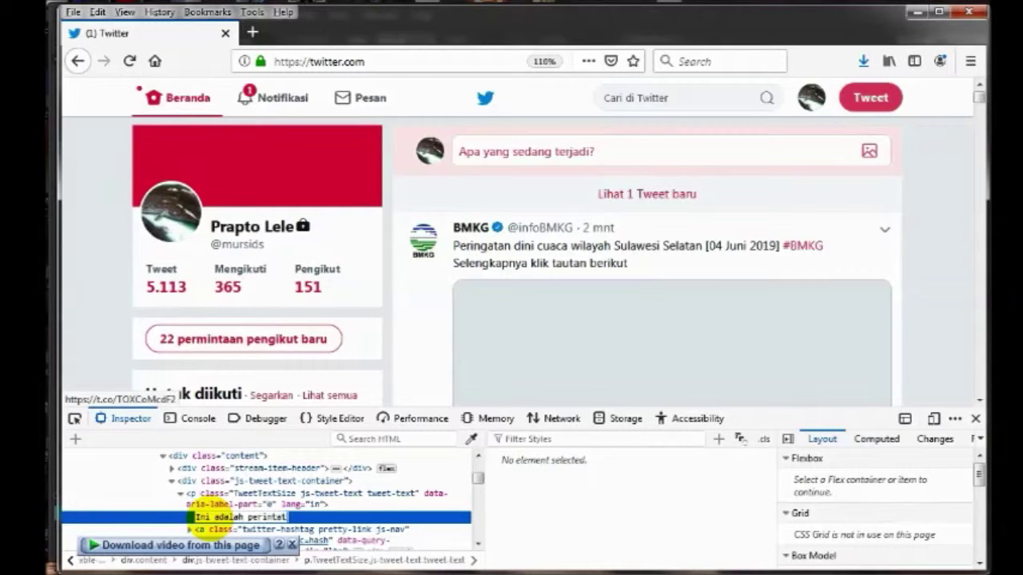
text(ta)
key(BackSpace)
key(BackSpace)
text(gat)
key(Return)
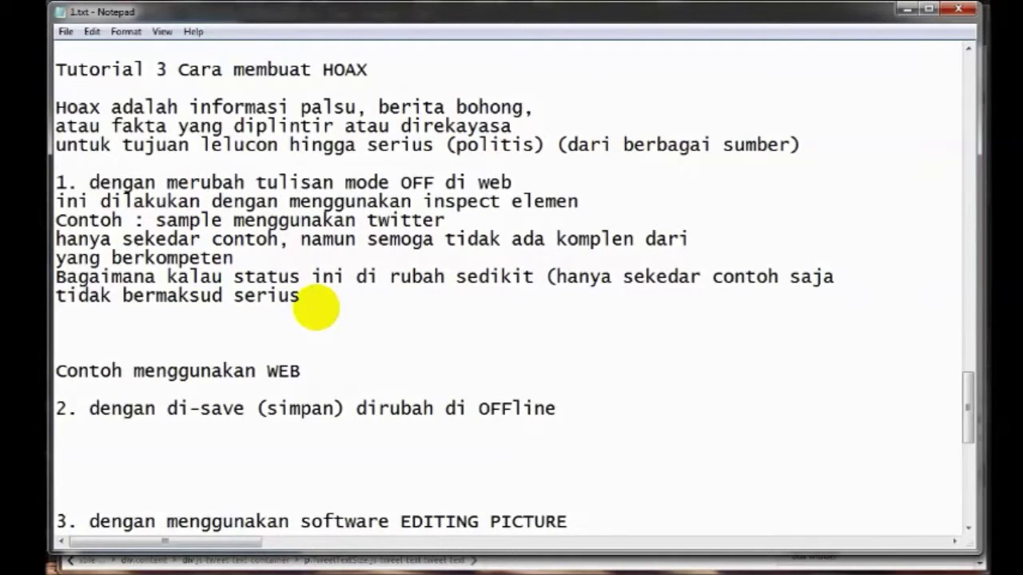
Back in Notepad, add a comma after "tidak bermaksud serius" and write "kemudian tampilan itu di capture" on the line below
text(,)
key(Return)
text(kemudia)
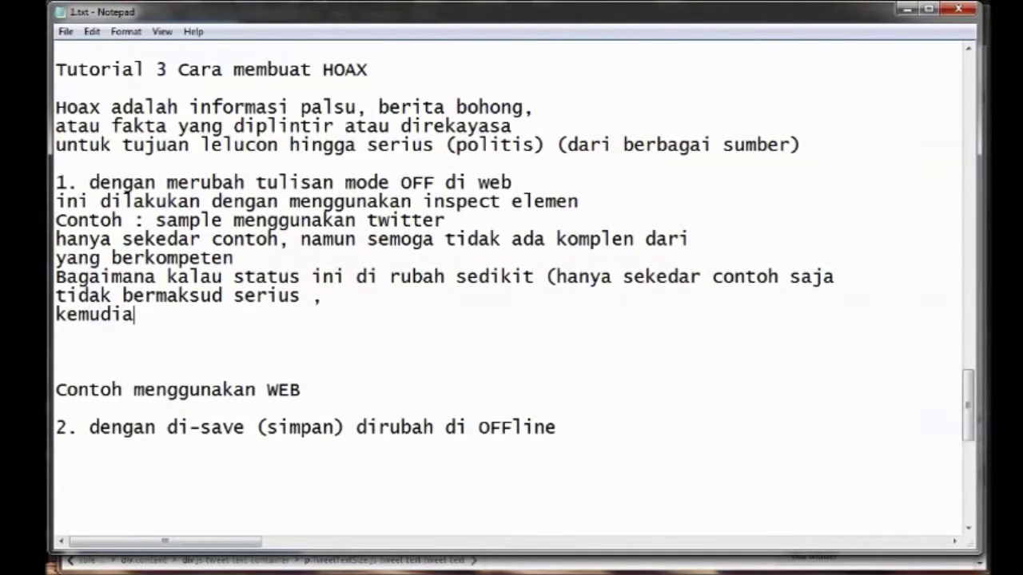
text(n tampilan di)
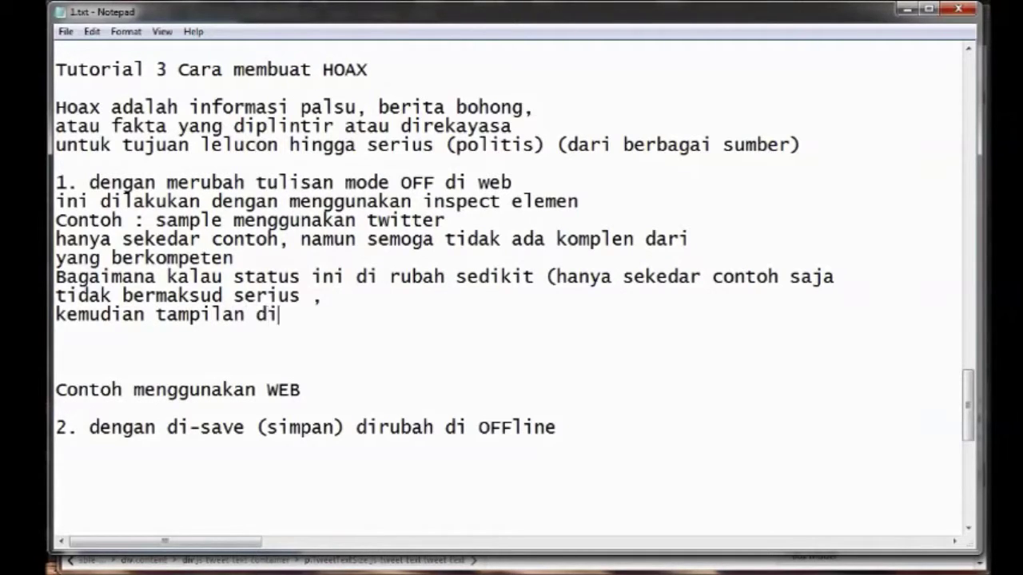
key(BackSpace)
key(BackSpace)
text(itu di ca)
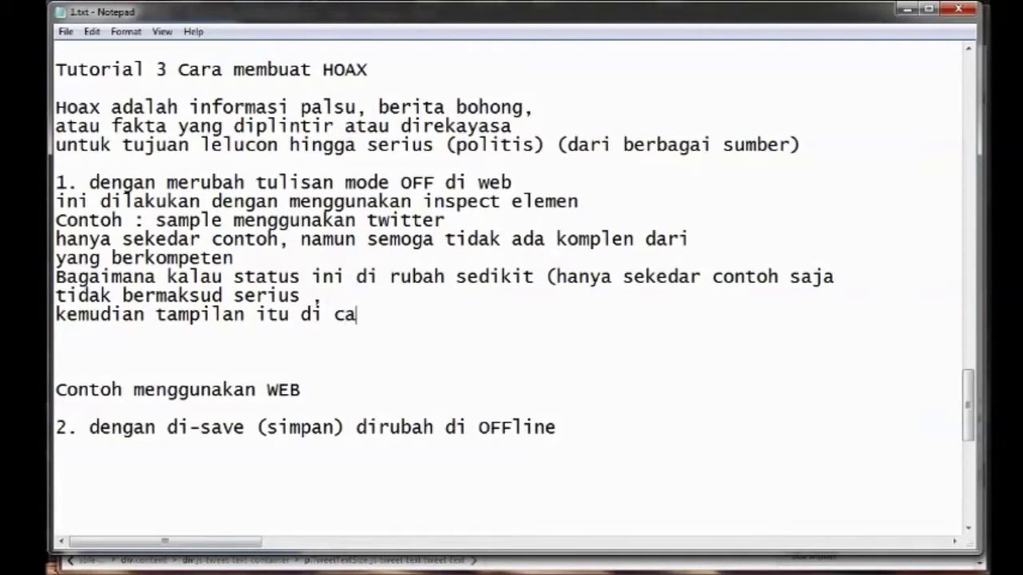
text(pture)
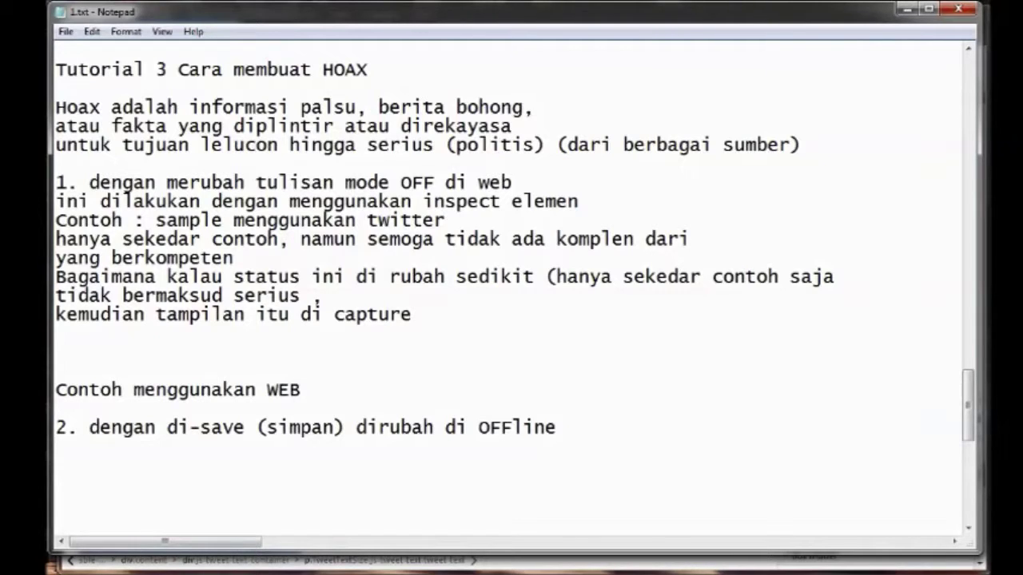
Extend the line ending in "di capture" with "(gunakan tombol printscreen)"
text( (tombo)
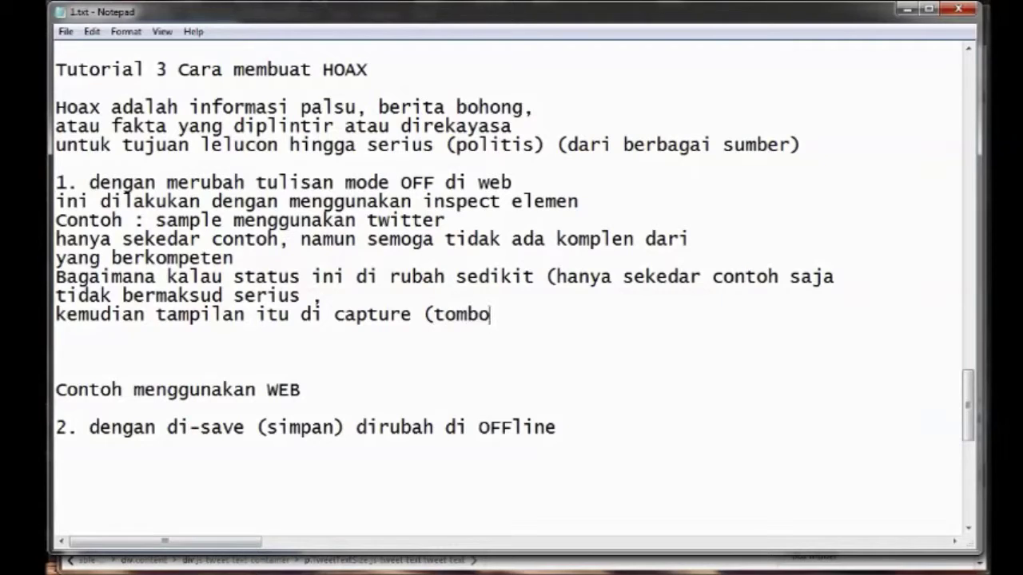
text(l prin)
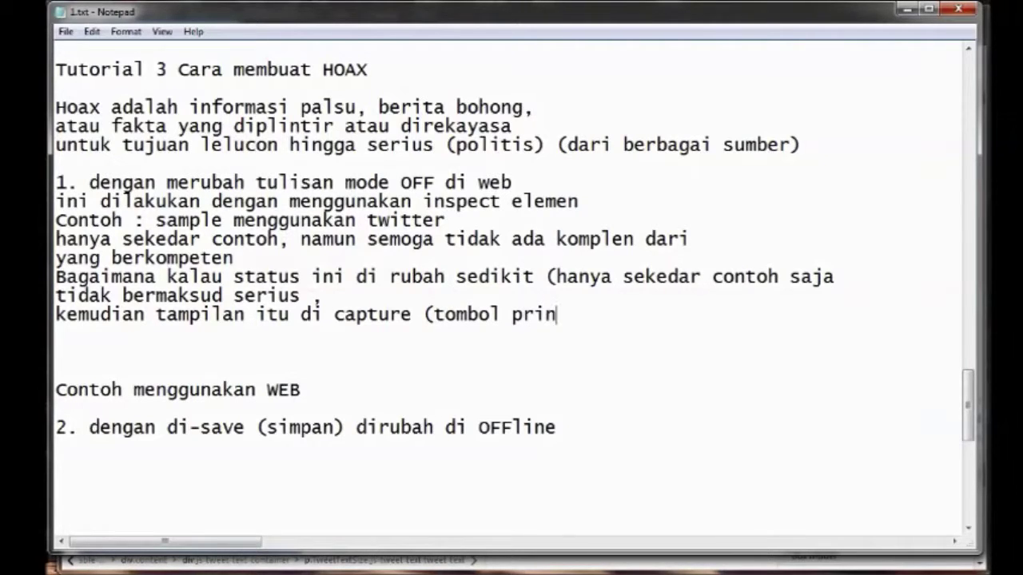
text(screen)
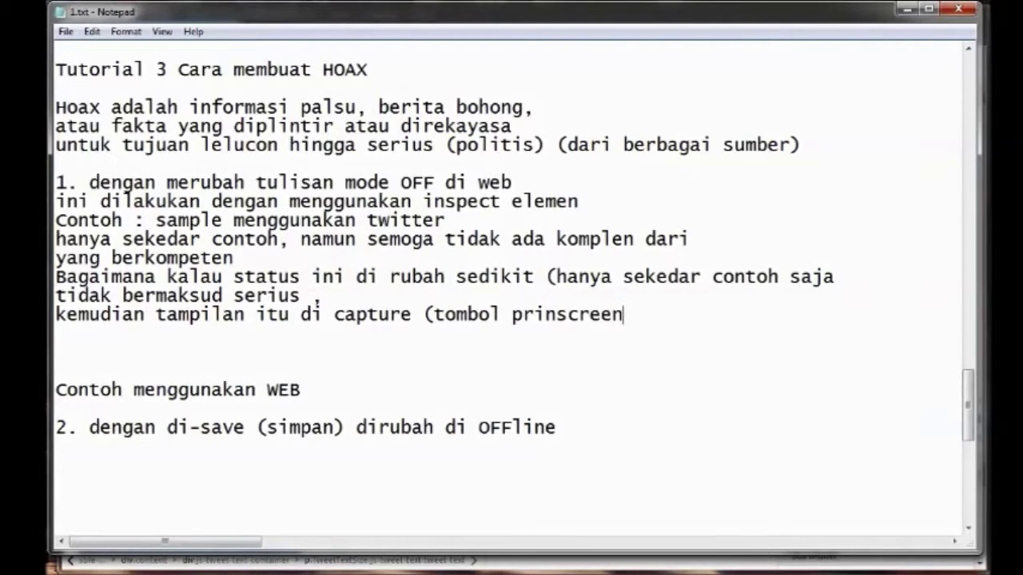
text())
click(555, 314)
text(t)
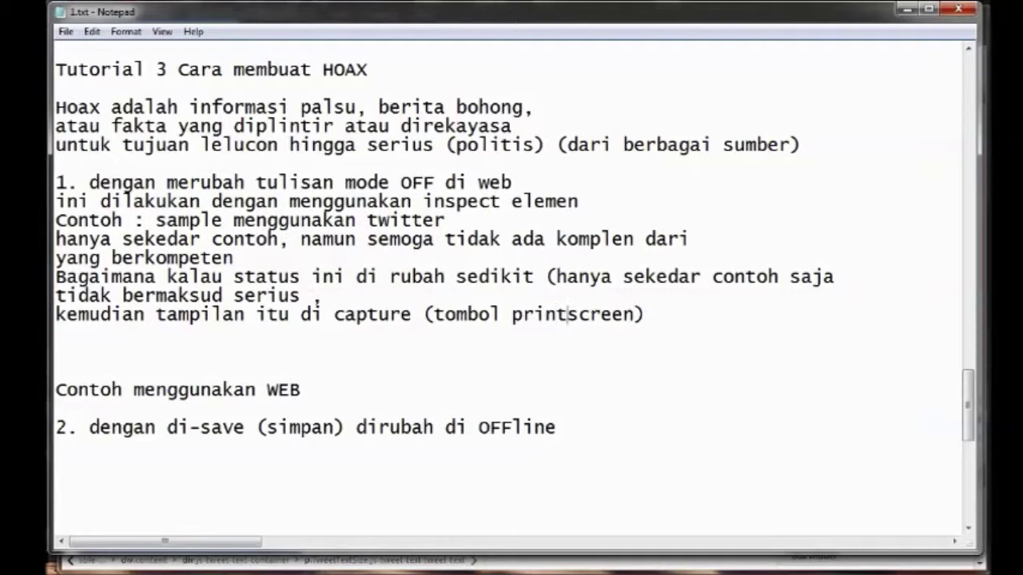
click(434, 314)
text(gunakan)
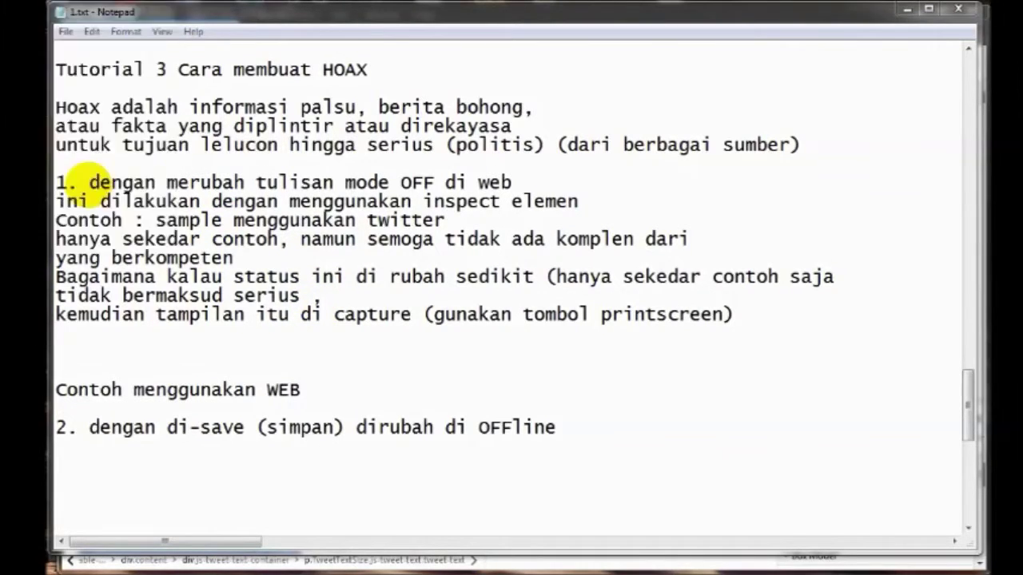
Close the element inspector on the Twitter page in Firefox, then paste a screenshot of it into Paint and crop the canvas to it
click(88, 184)
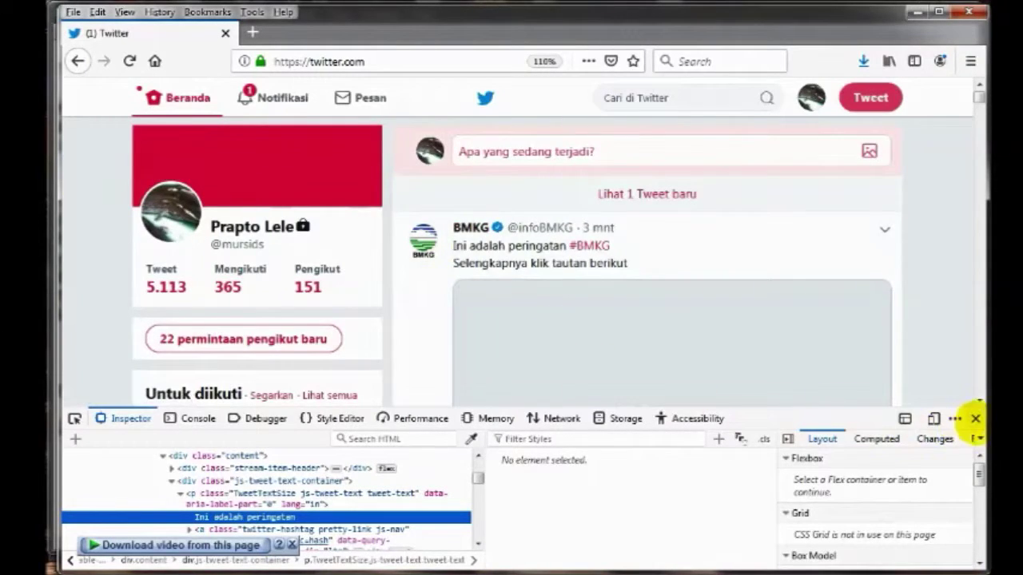
click(975, 419)
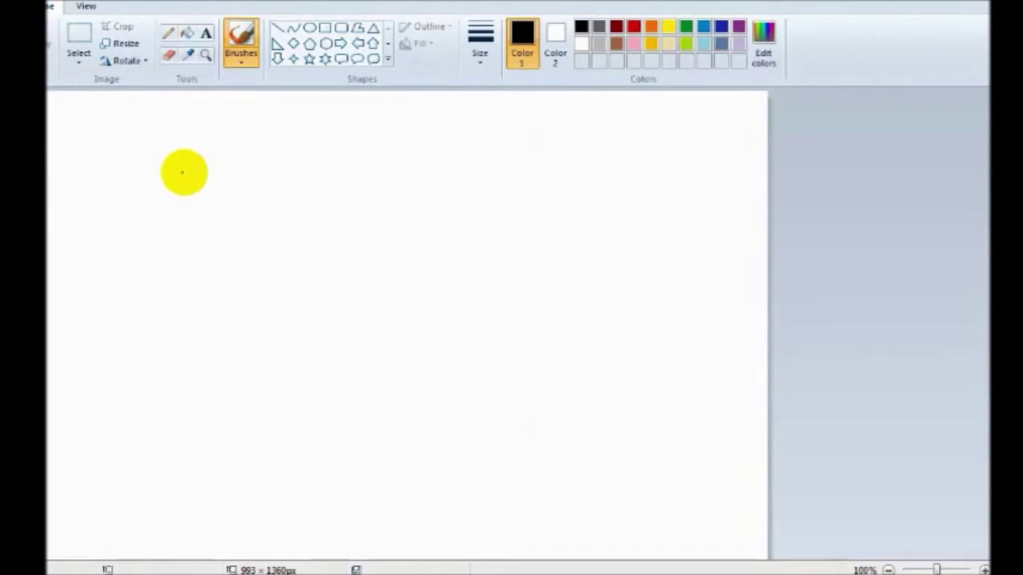
key(ctrl+v)
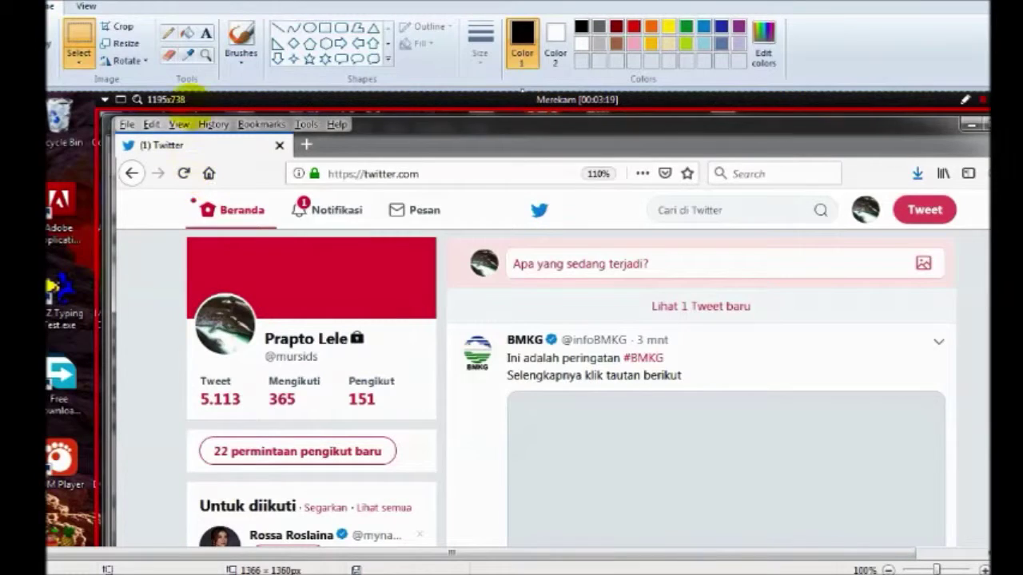
click(118, 27)
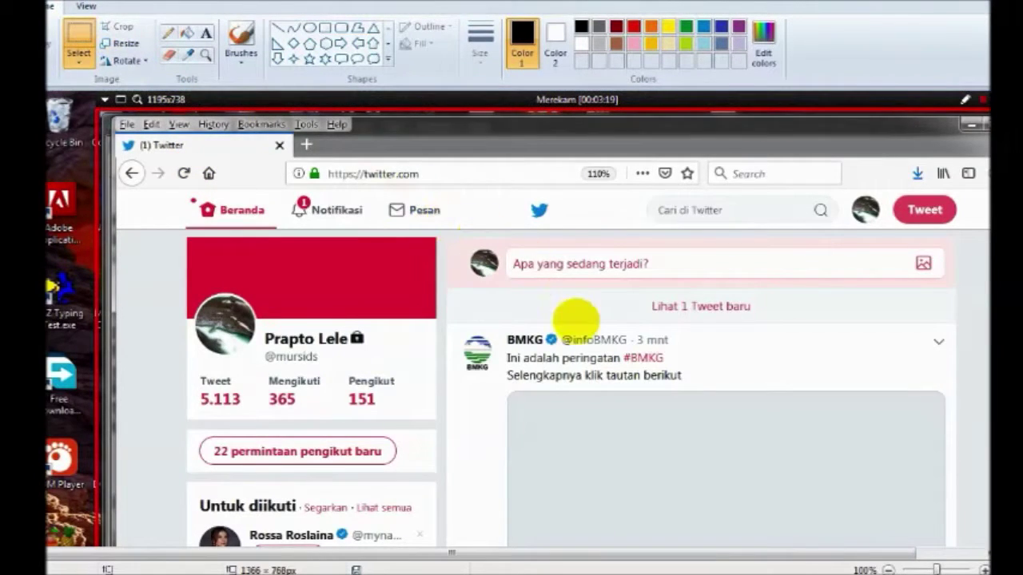
Crop the screenshot to the altered BMKG tweet, about 658 × 421 px, and select the whole cropped image for copying
scroll(573, 319, down, 3)
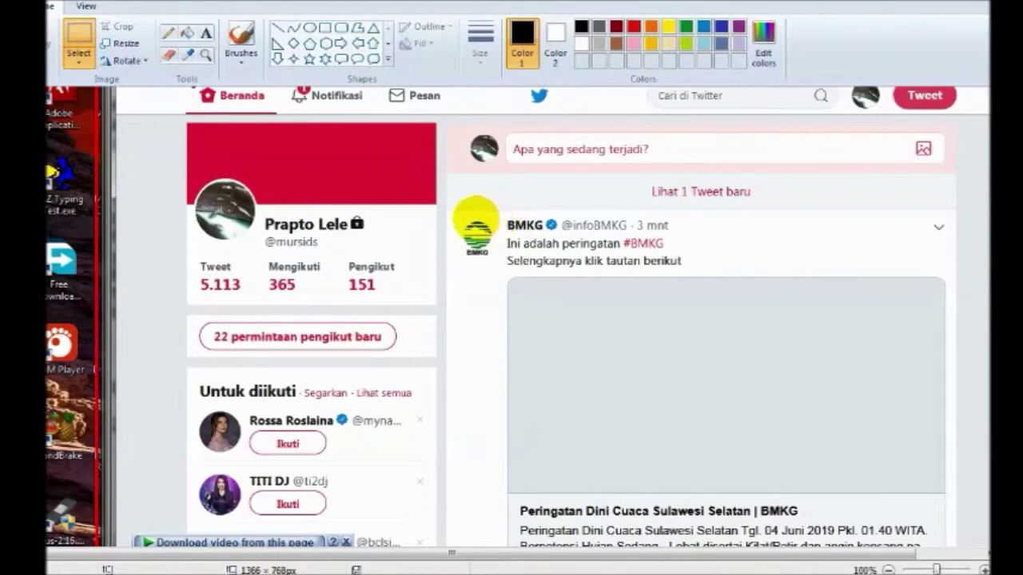
mouse_move(453, 213)
mouse_down()
mouse_move(650, 472)
mouse_move(763, 505)
mouse_move(968, 510)
mouse_move(975, 541)
mouse_up()
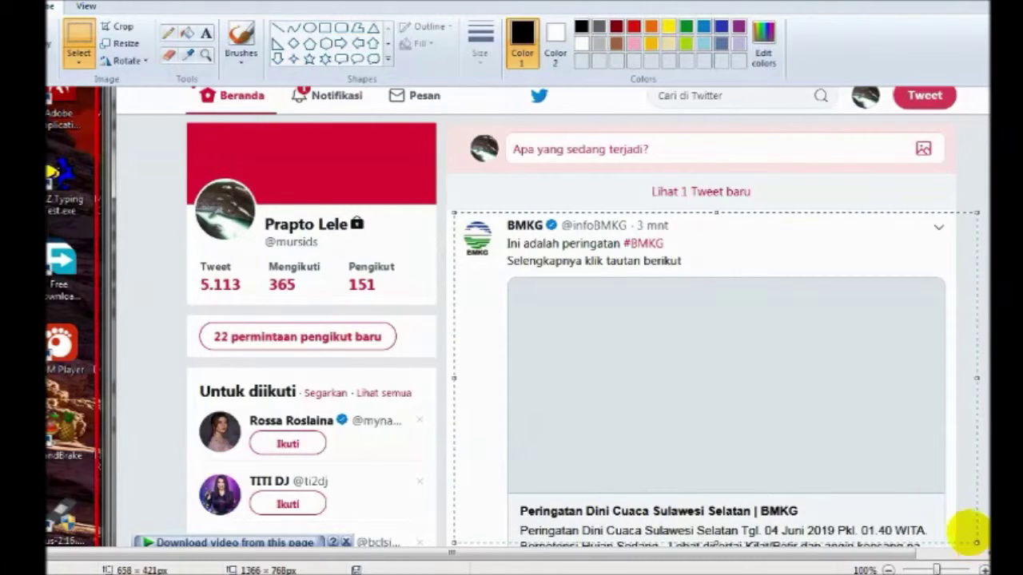
click(118, 27)
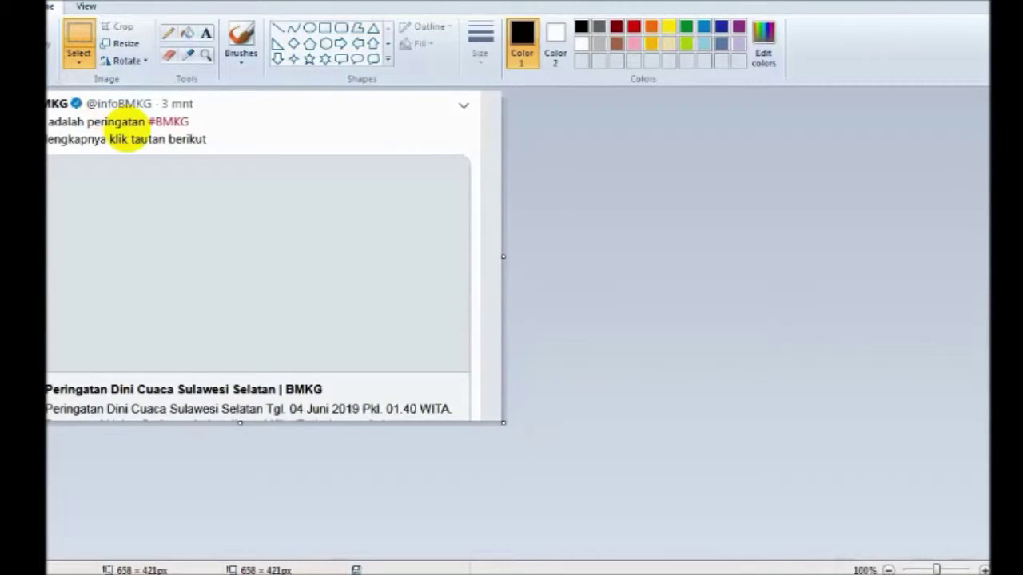
key(ctrl+a)
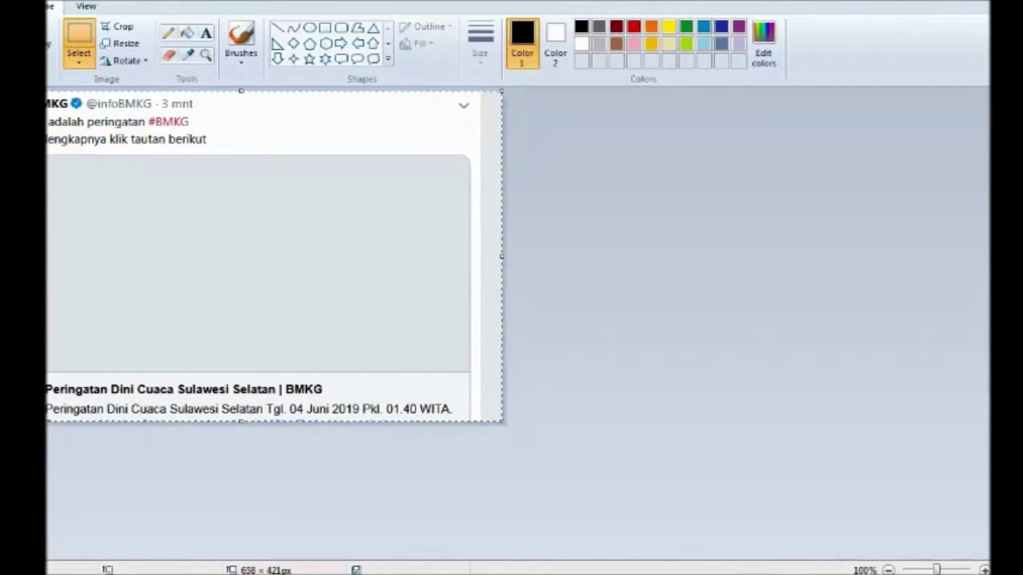
Switch to the blank Word document, write "Ini adalah hasil yang sudah diubah" and paste the cropped tweet image below it
key(alt+Tab)
key(alt+Tab)
key(alt+Tab)
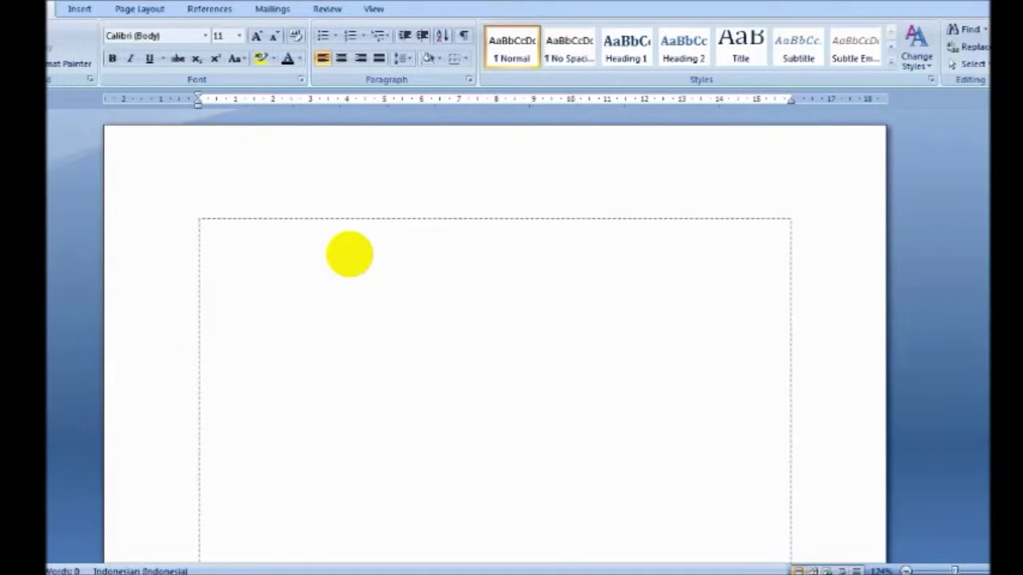
text(ini)
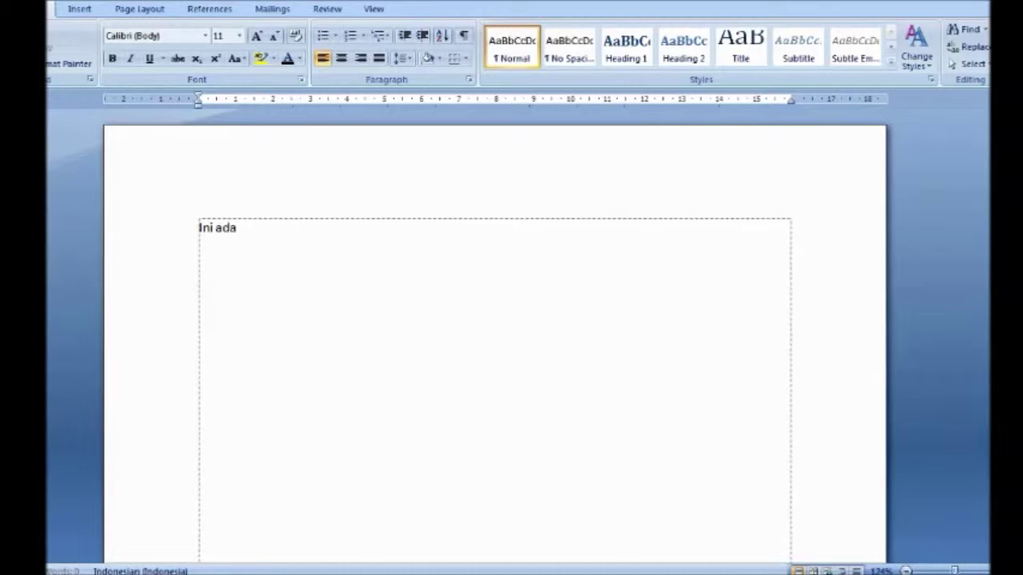
text( adalah hasil yang)
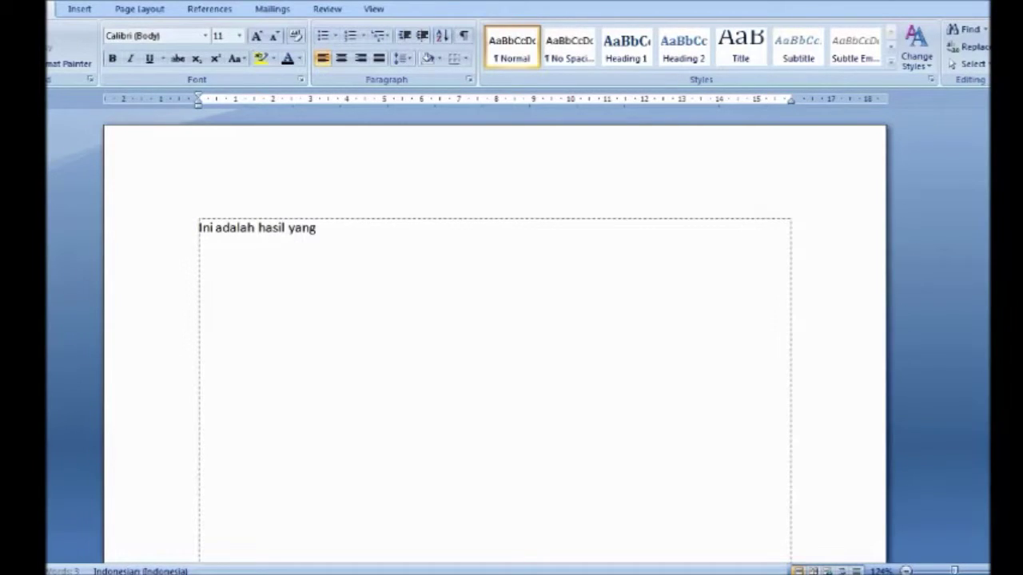
text( sudah diubah)
key(Return)
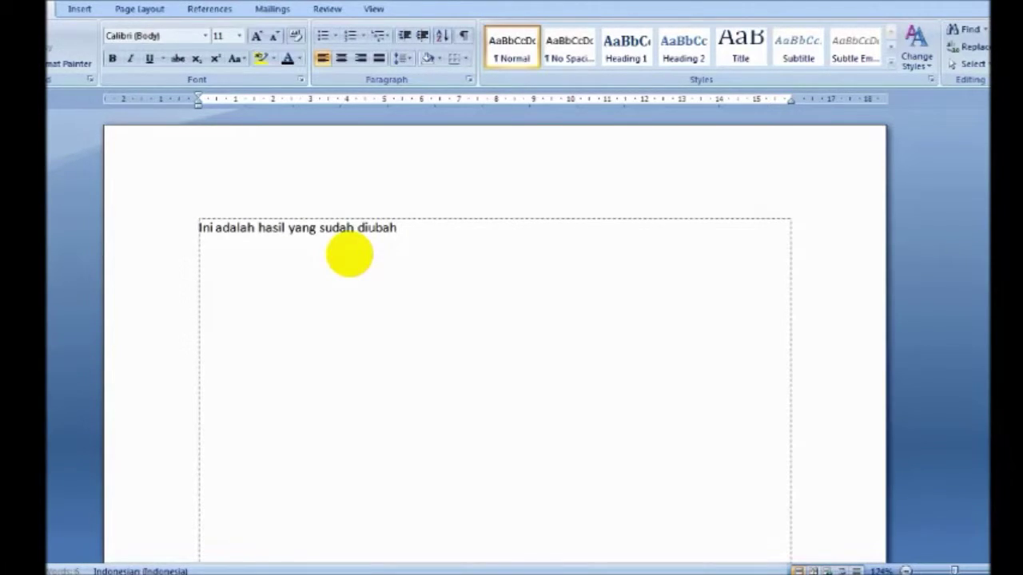
key(ctrl+v)
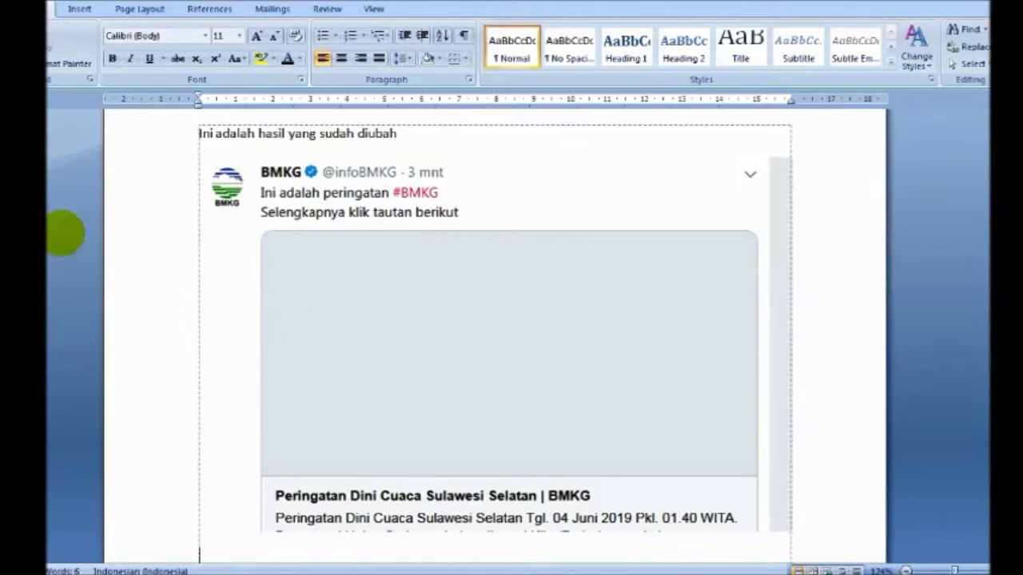
Above the "Ini adalah hasil yang sudah diubah" line, add the line "Aslinya adalah" followed by an empty line
click(199, 133)
key(Return)
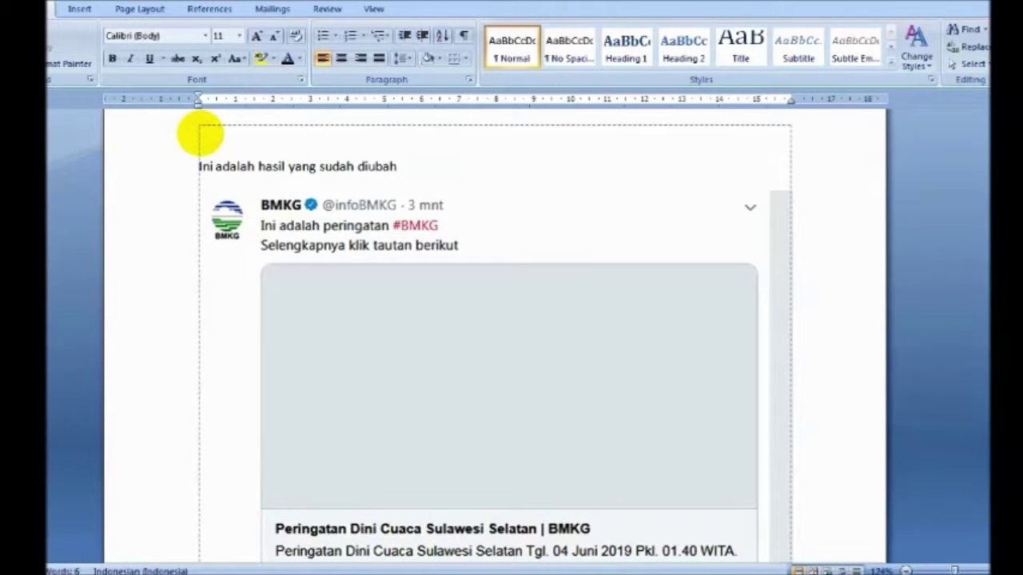
text(Asl)
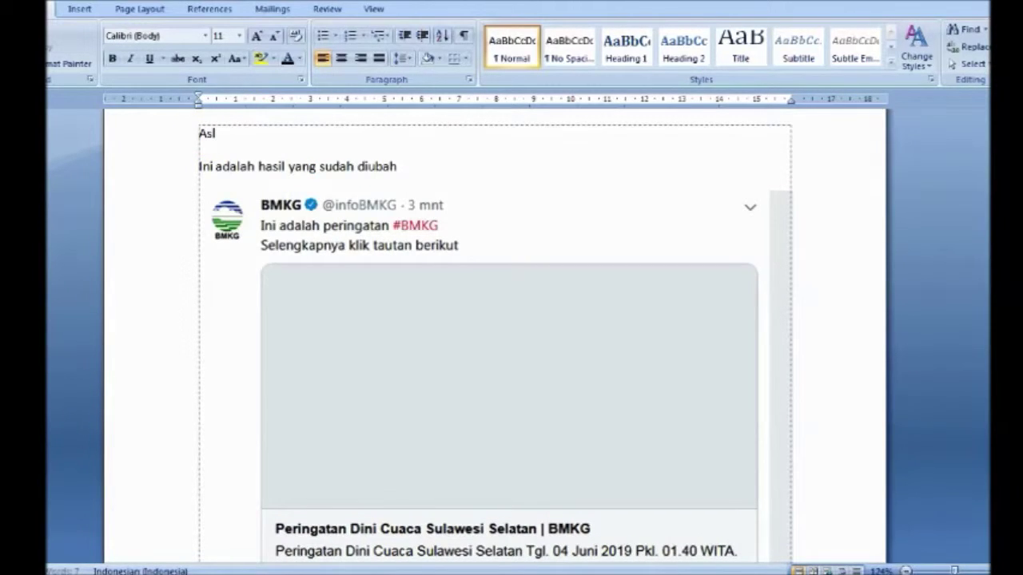
text(inya adalah)
key(Return)
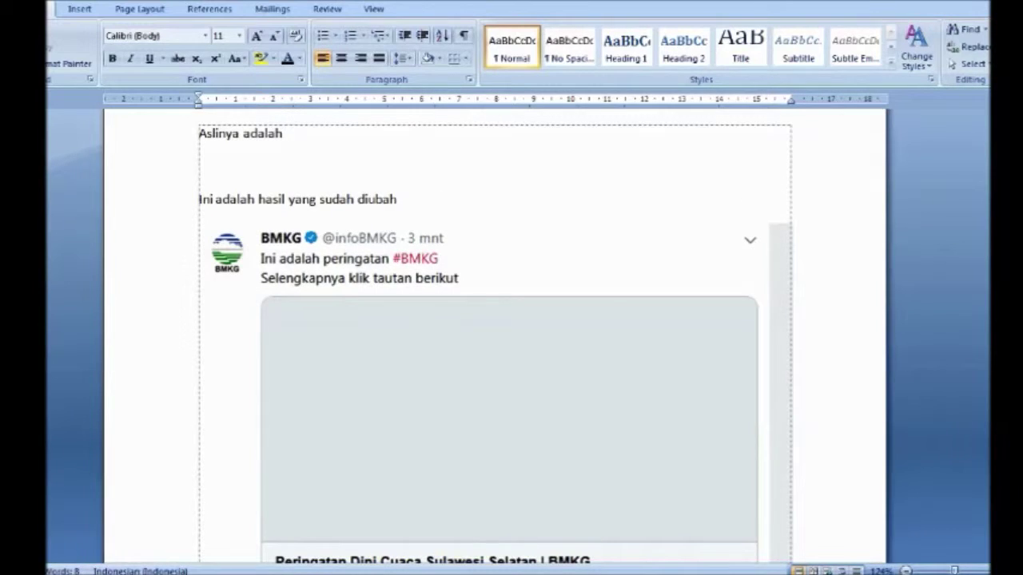
Switch to the Twitter page in Firefox, reload it and bring the original BMKG Sulawesi Selatan warning tweet into view
mouse_move(24, 120)
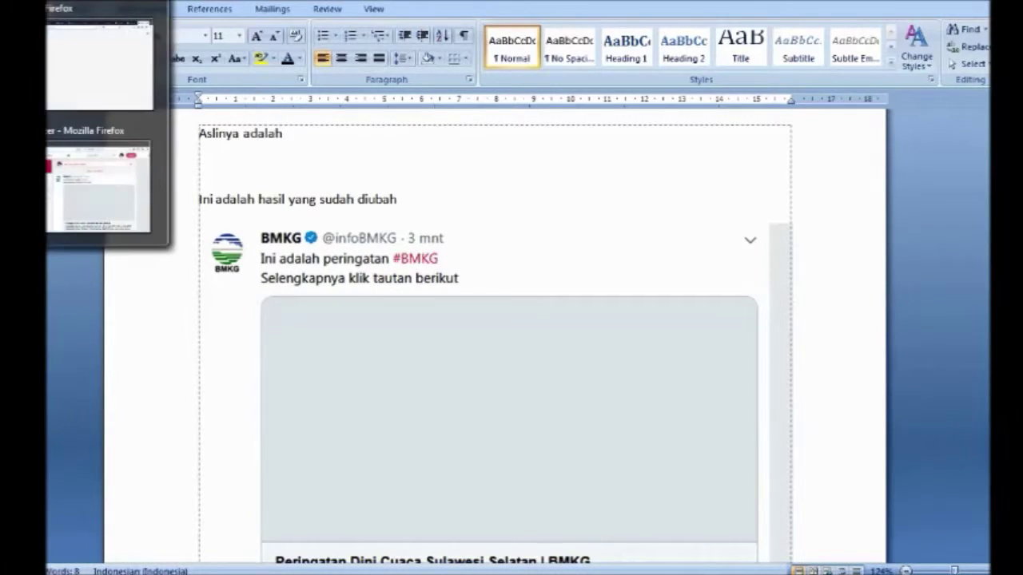
click(74, 169)
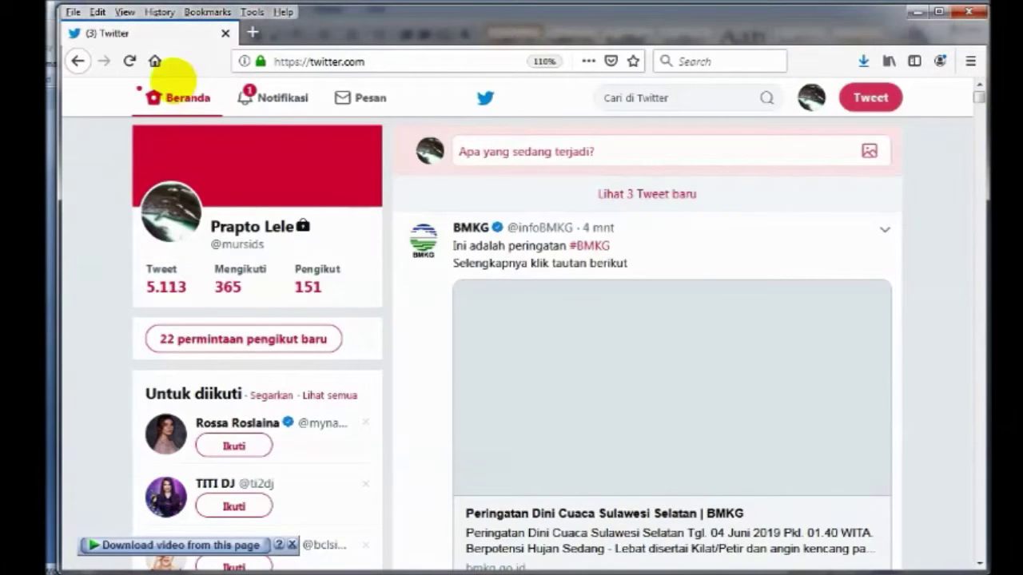
click(129, 60)
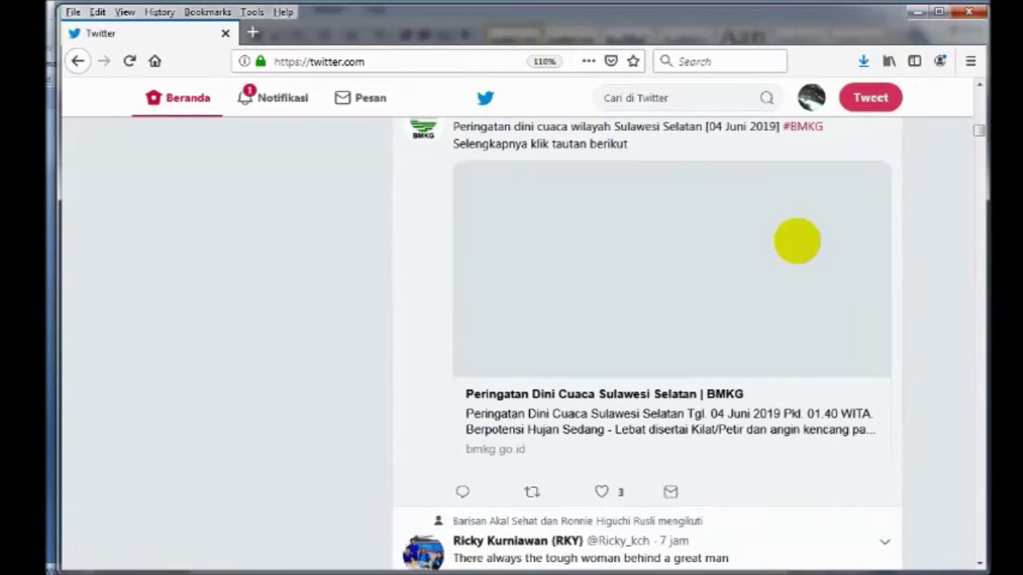
scroll(981, 85, up, 1)
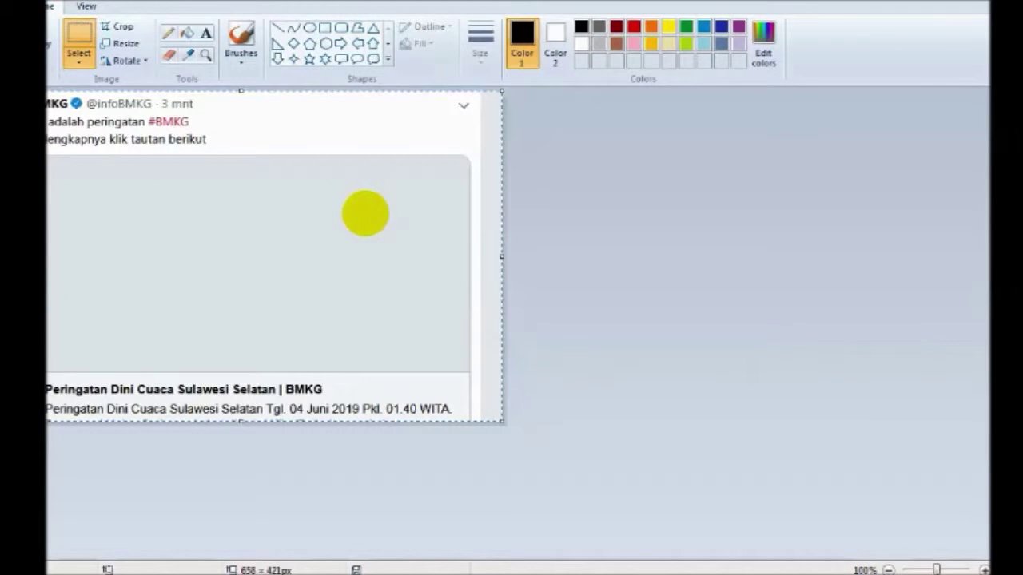
In Paint, paste the screenshot of the original tweet over the old image and crop the canvas to 1366 × 768 px
key(ctrl+v)
click(120, 27)
scroll(489, 250, down, 3)
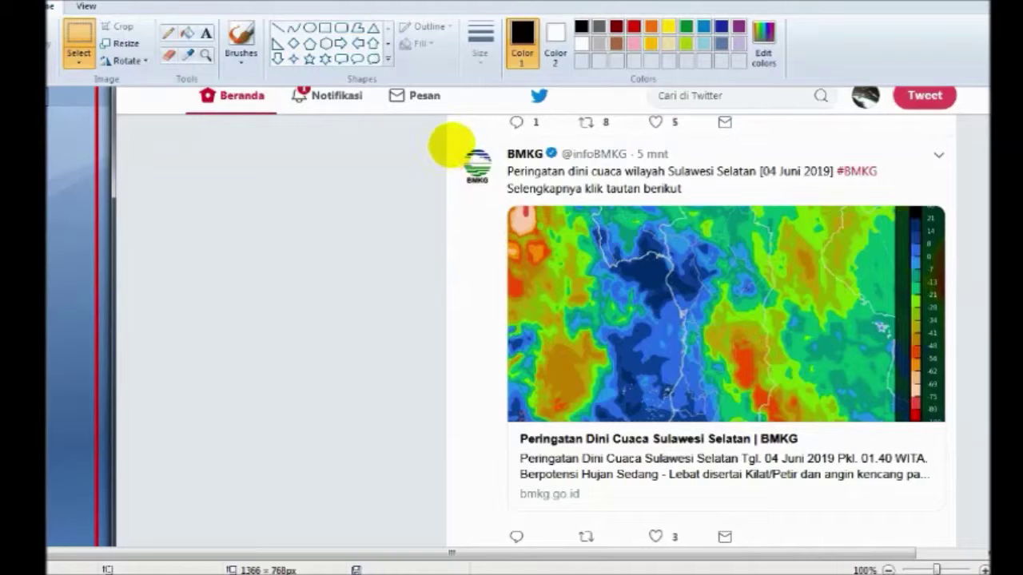
Crop the Paint screenshot to the BMKG tweet, about 637 × 470 px, and paste it below "Aslinya adalah" in the Word document
mouse_move(451, 140)
mouse_down()
mouse_move(599, 383)
mouse_move(897, 462)
mouse_move(956, 506)
mouse_up()
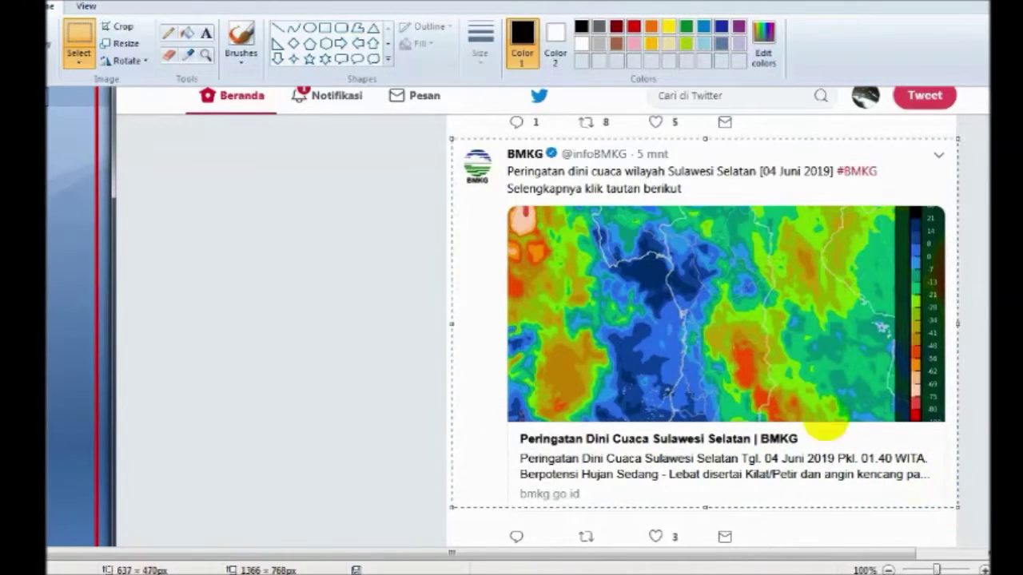
click(124, 26)
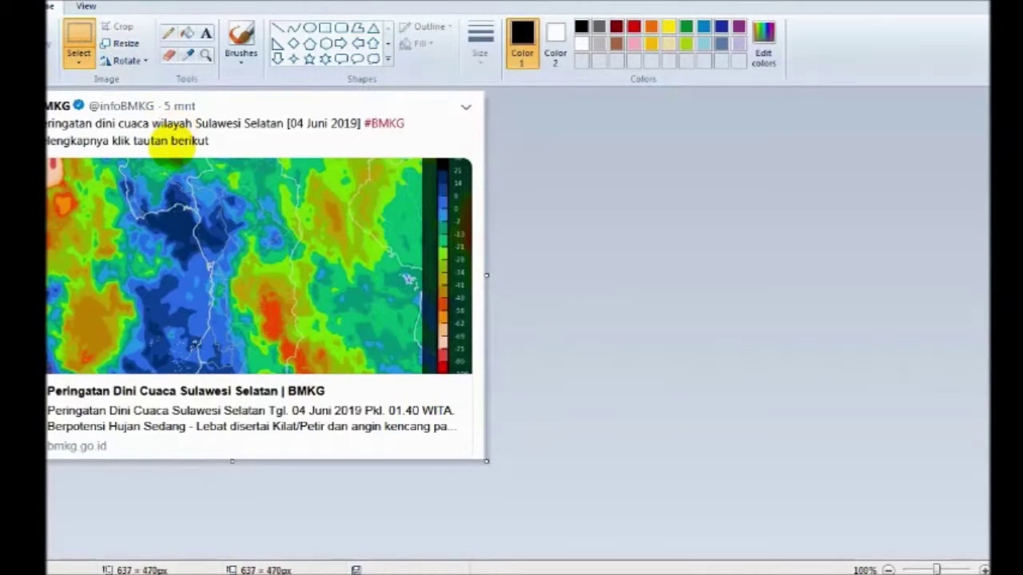
key(alt+Tab)
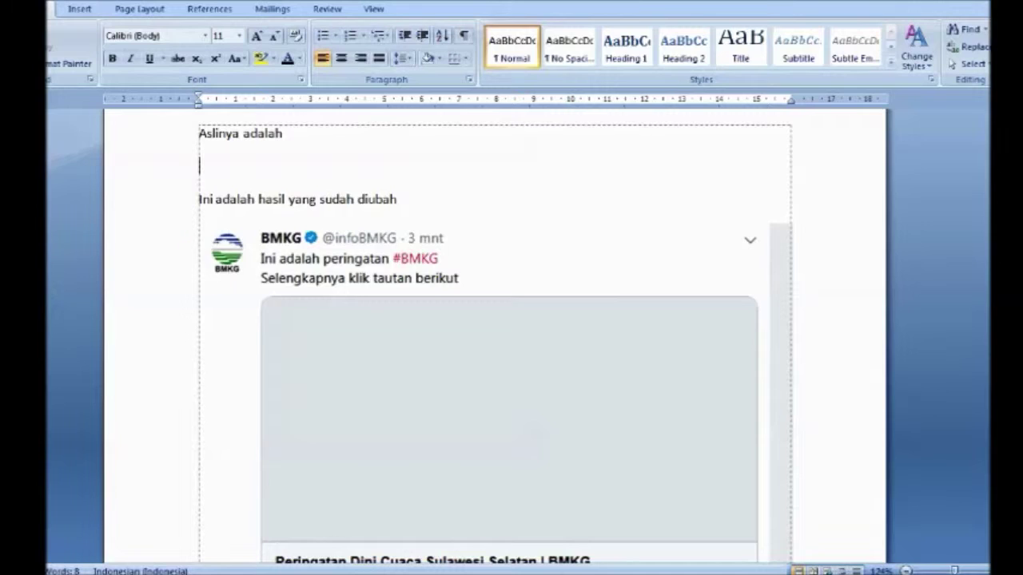
click(289, 151)
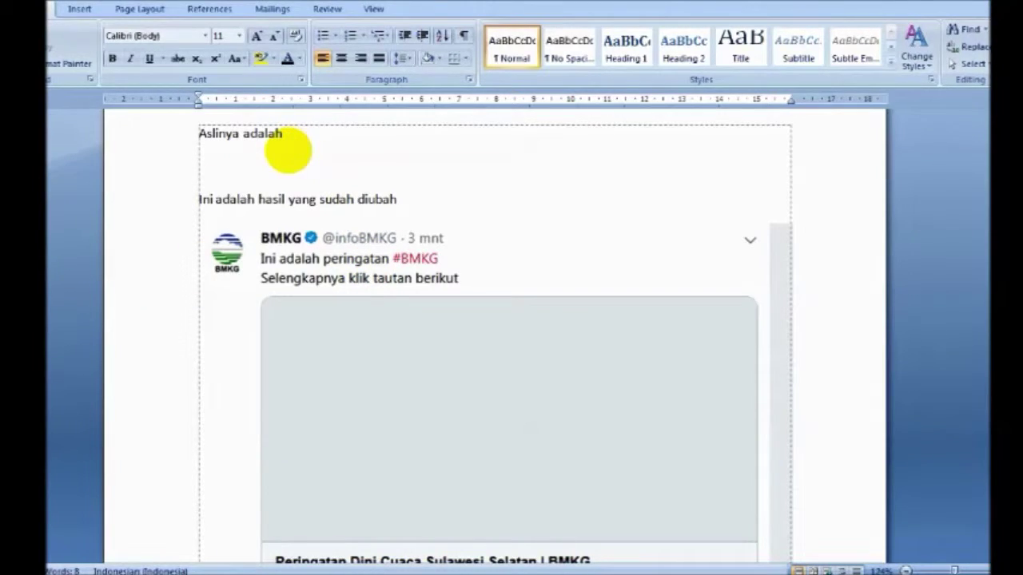
key(ctrl+v)
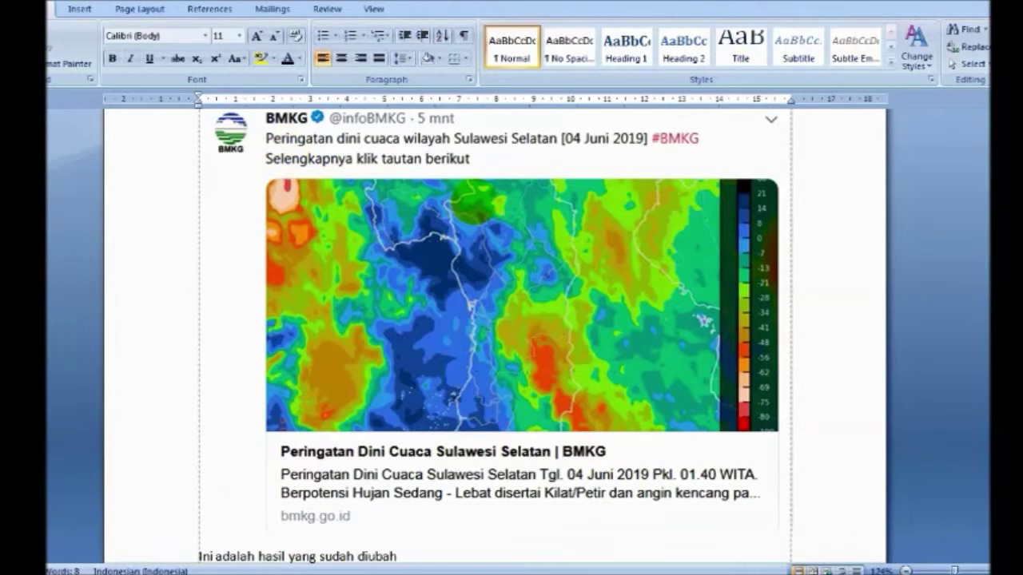
scroll(339, 403, down, 3)
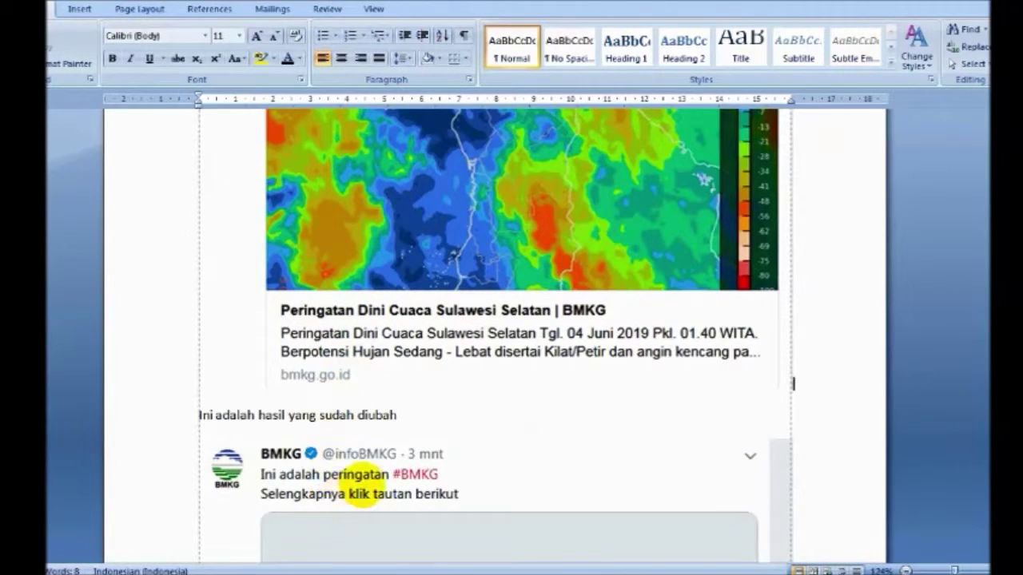
scroll(376, 467, up, 4)
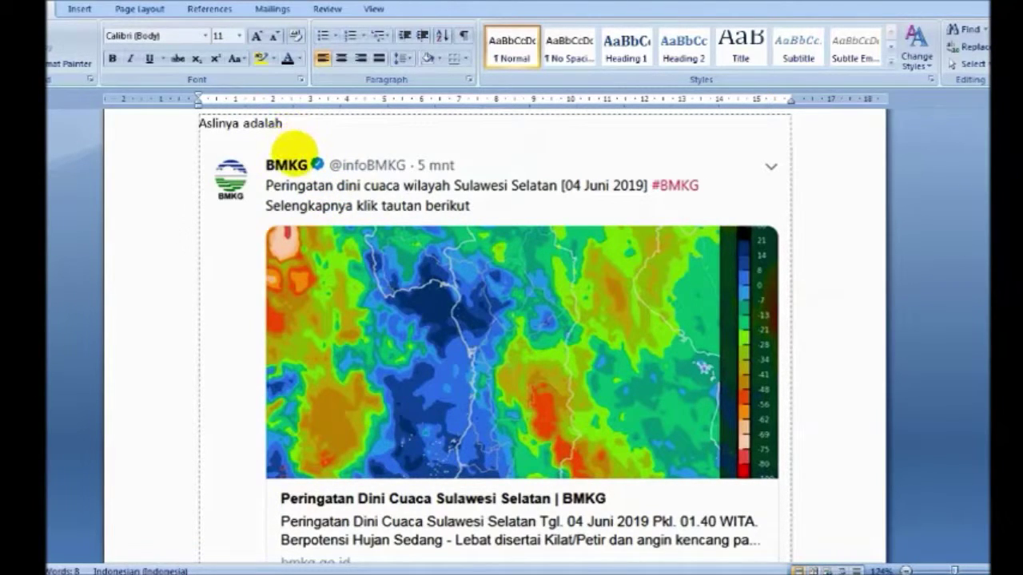
Draw a rectangle about 12.06 cm wide and 0.81 cm high over the original tweet's message text
click(78, 9)
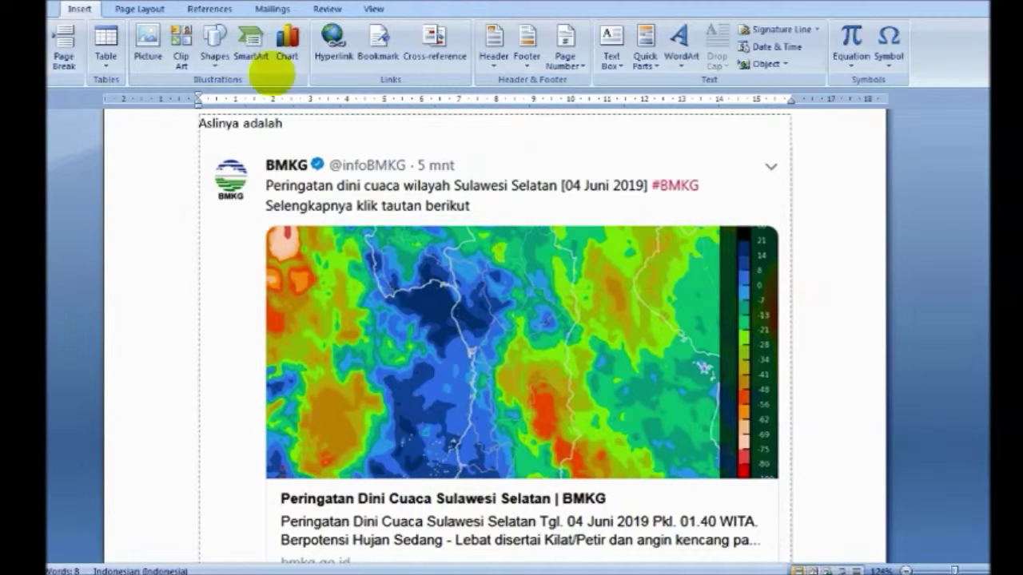
click(181, 46)
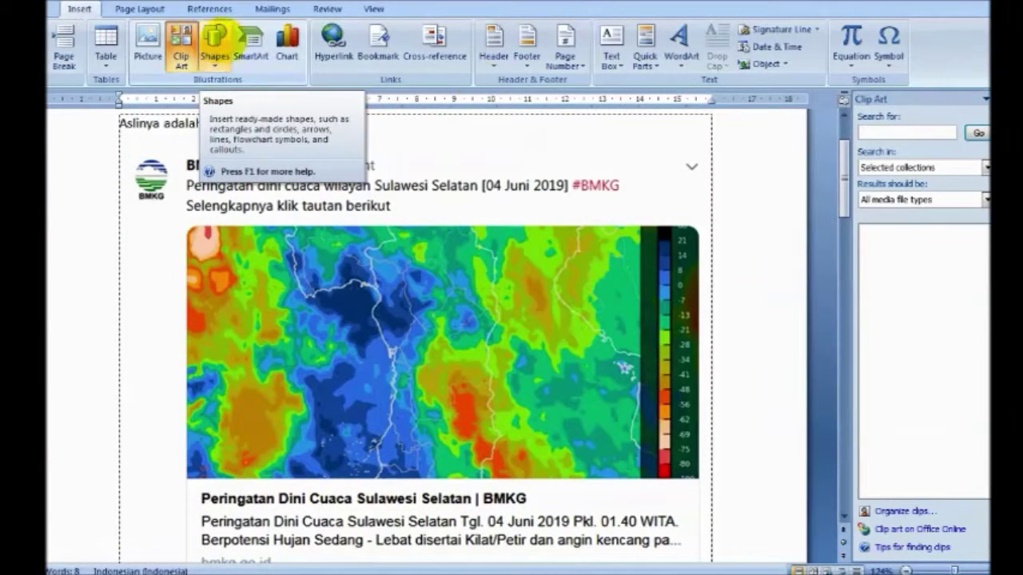
click(998, 99)
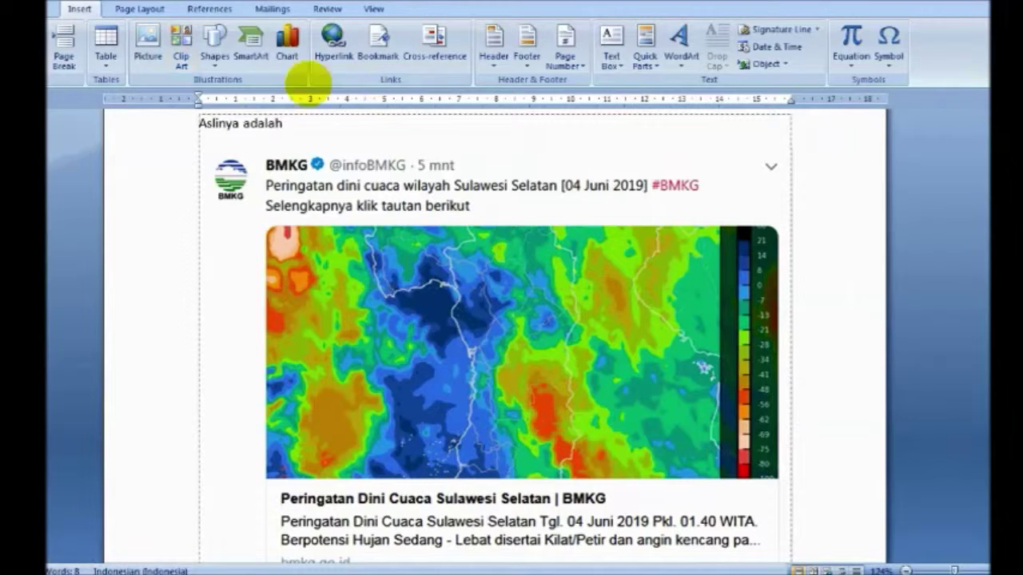
click(215, 38)
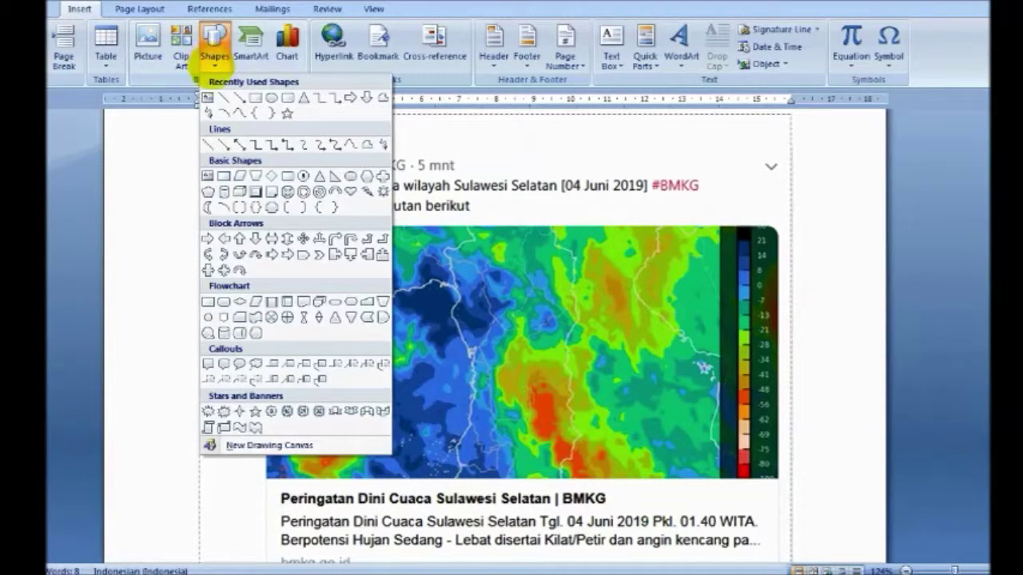
click(240, 97)
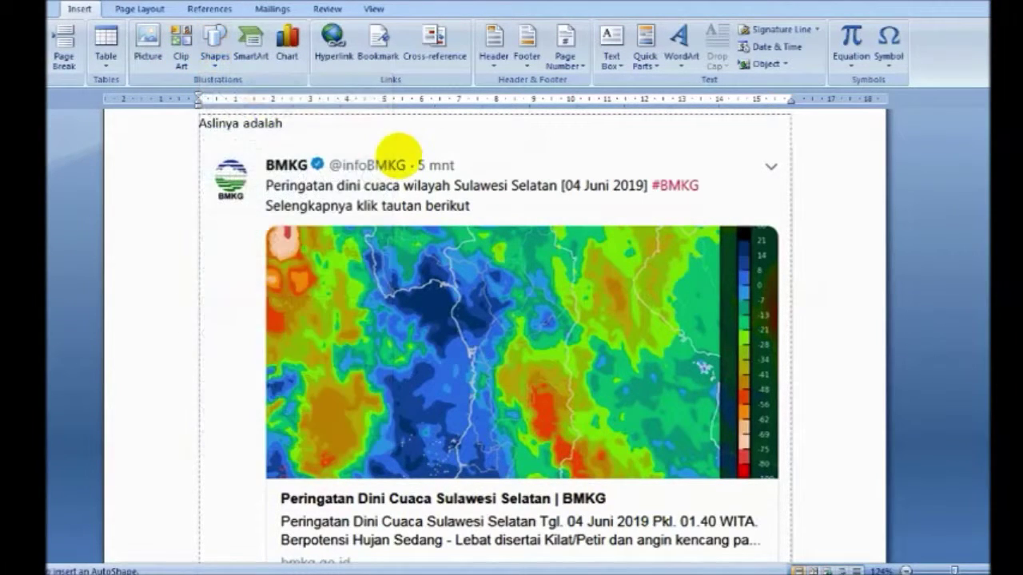
drag(432, 230, 714, 206)
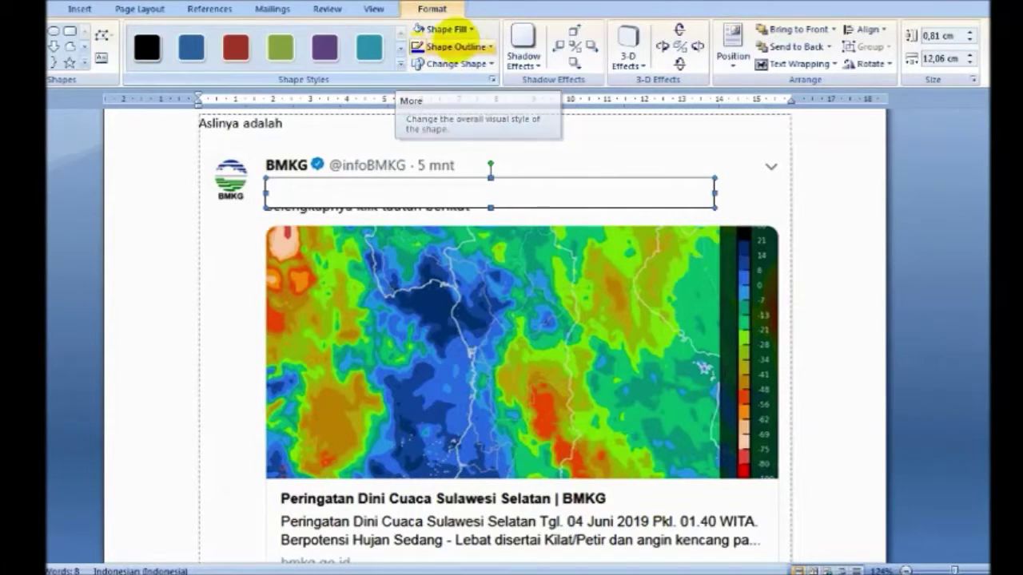
Set the rectangle to No Fill and extend it downward to about 1.15 cm high to frame both text lines
click(471, 29)
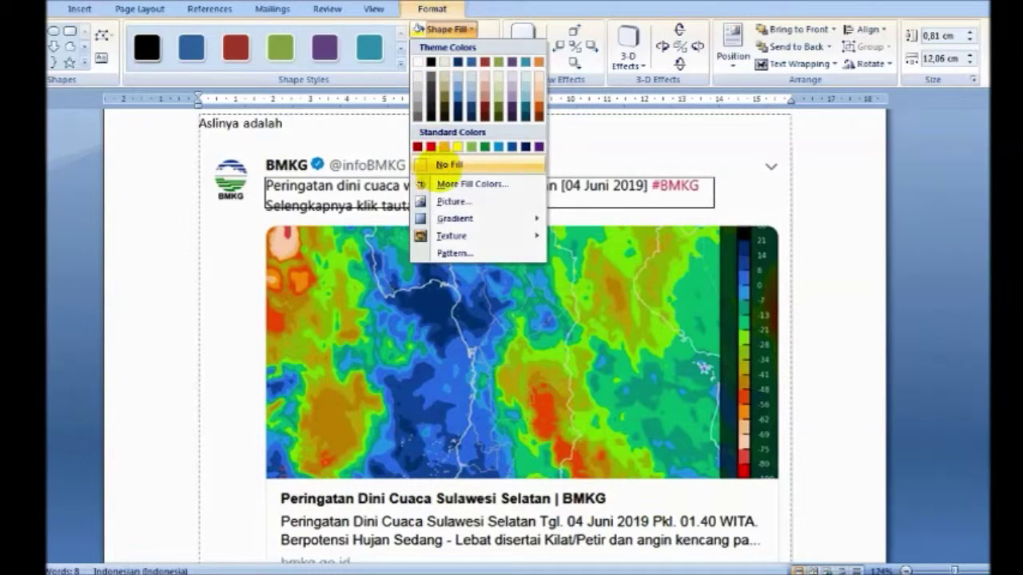
click(438, 164)
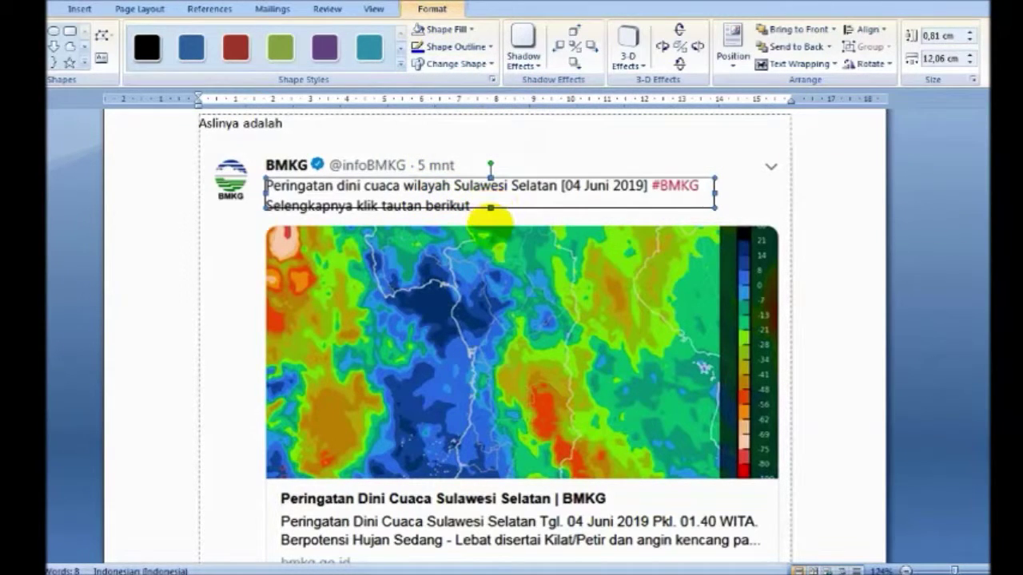
drag(491, 208, 490, 219)
Try to duplicate the unfilled rectangle for marking the altered tweet's text
scroll(479, 216, down, 5)
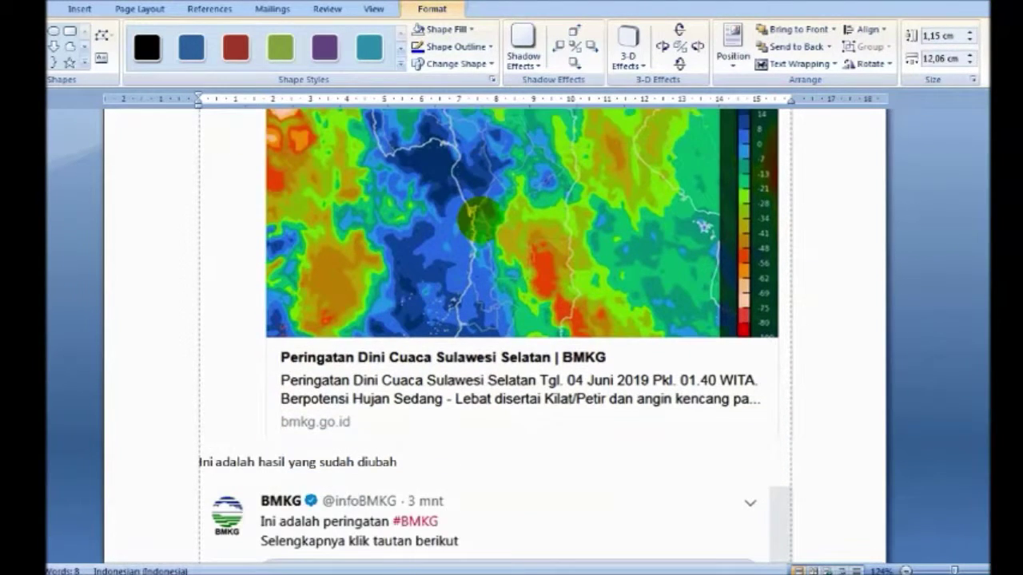
scroll(480, 216, down, 3)
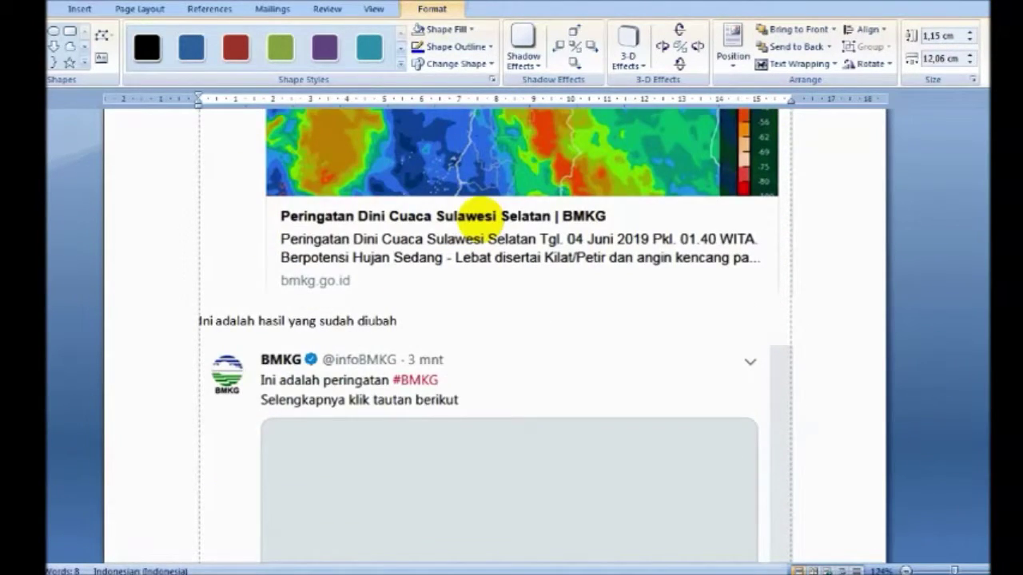
scroll(477, 209, up, 9)
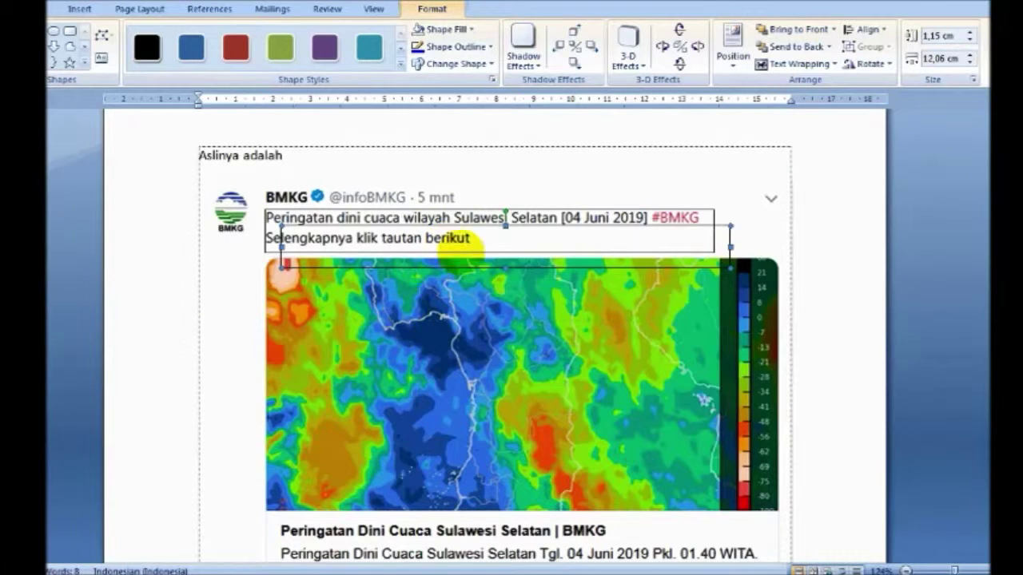
click(455, 395)
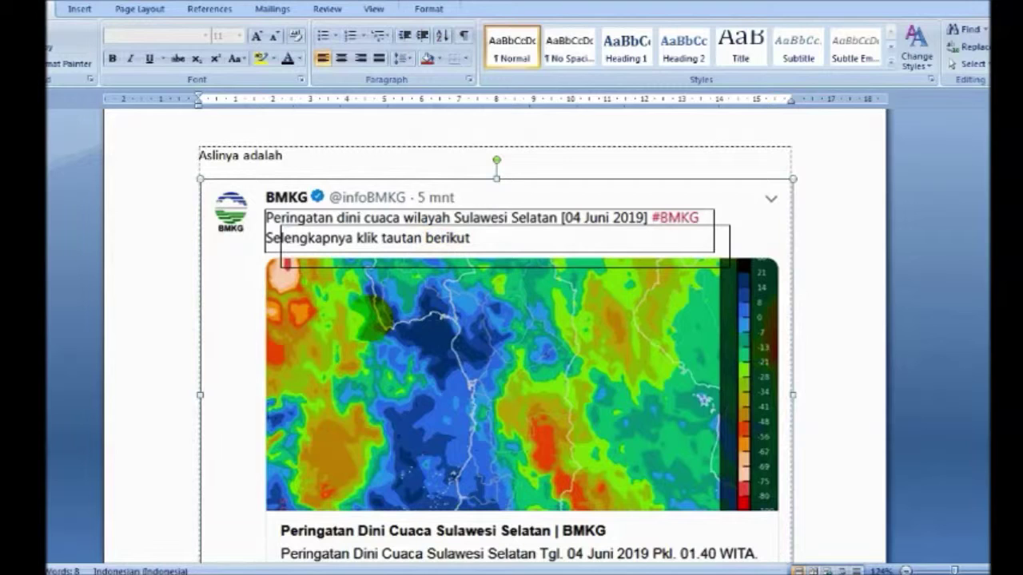
key(ctrl+z)
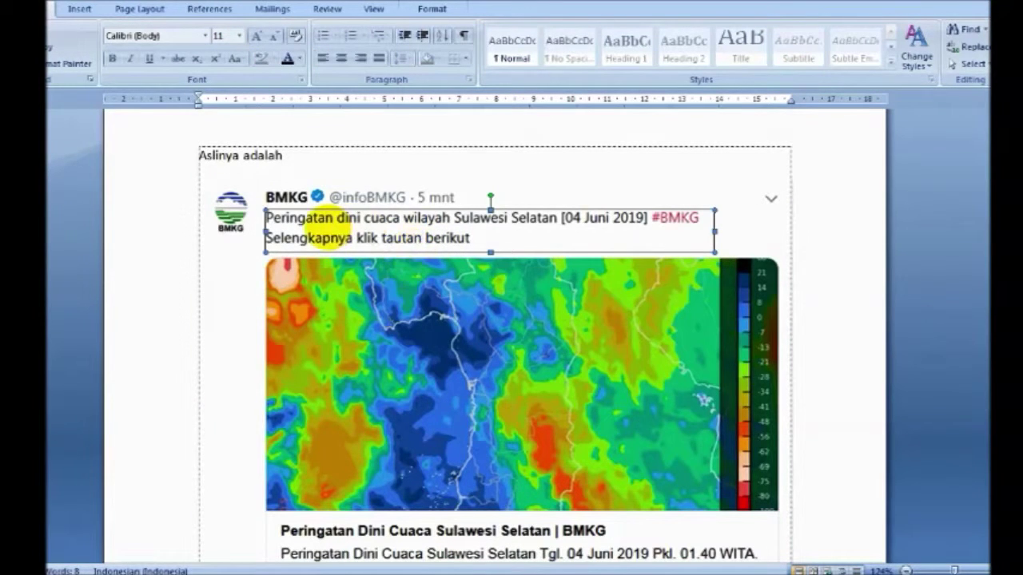
scroll(247, 343, down, 4)
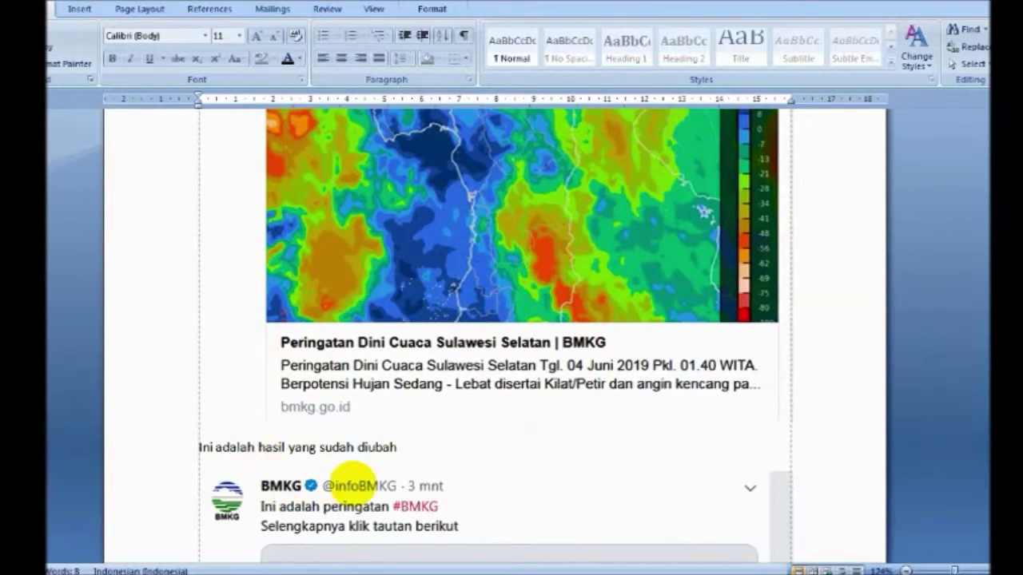
scroll(335, 480, down, 1)
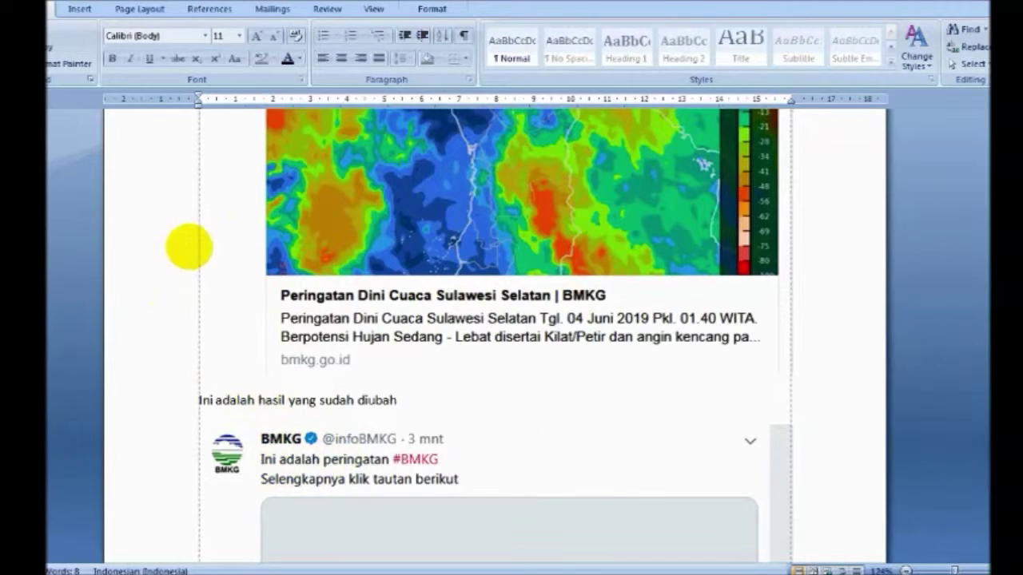
Switch to the 1.txt notes in Notepad and add the line "terlihat beda bukan ?" below the printscreen line
key(alt+Tab)
click(169, 335)
text(terl)
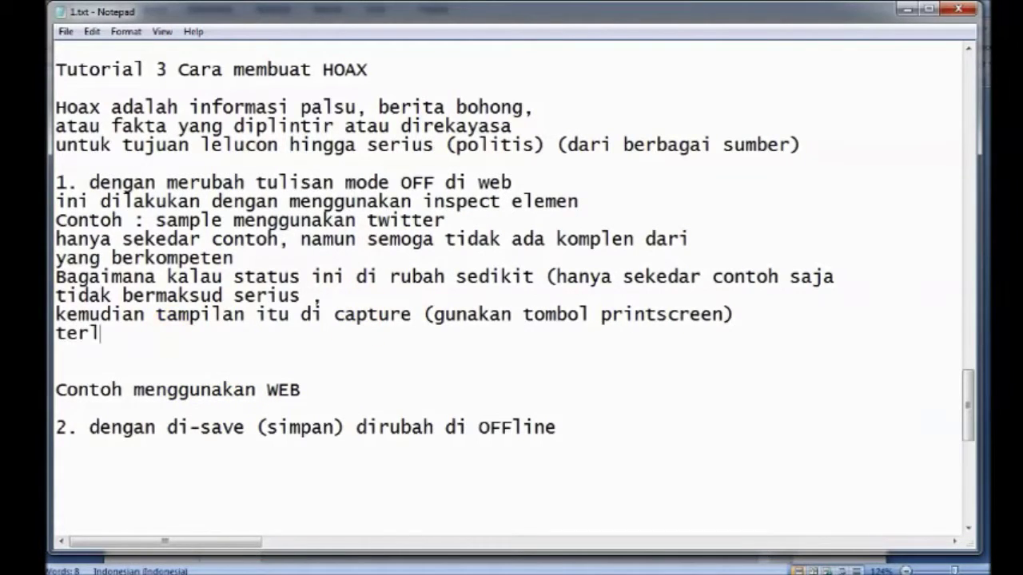
text(ihat beda bukan)
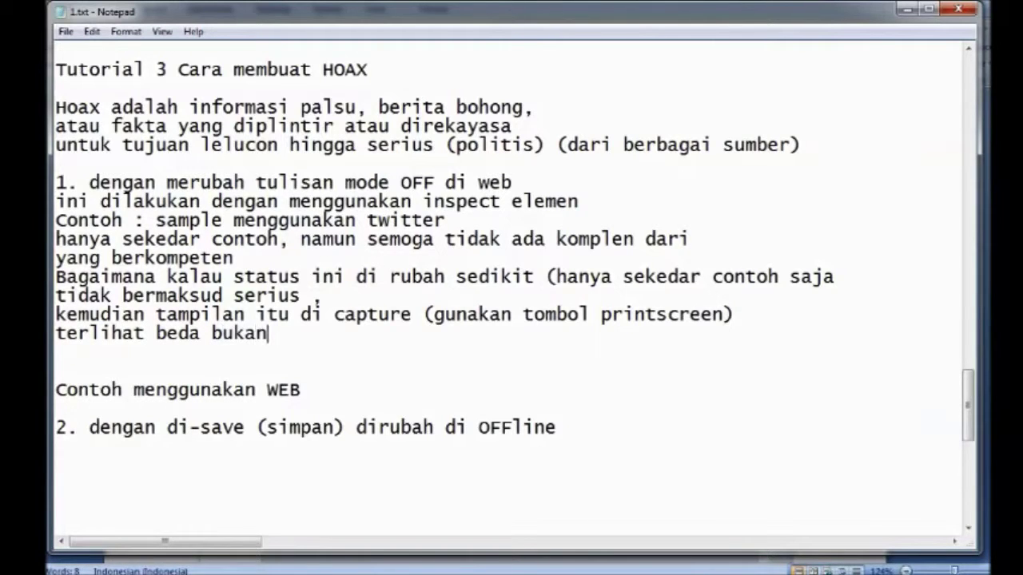
text( ?)
key(Return)
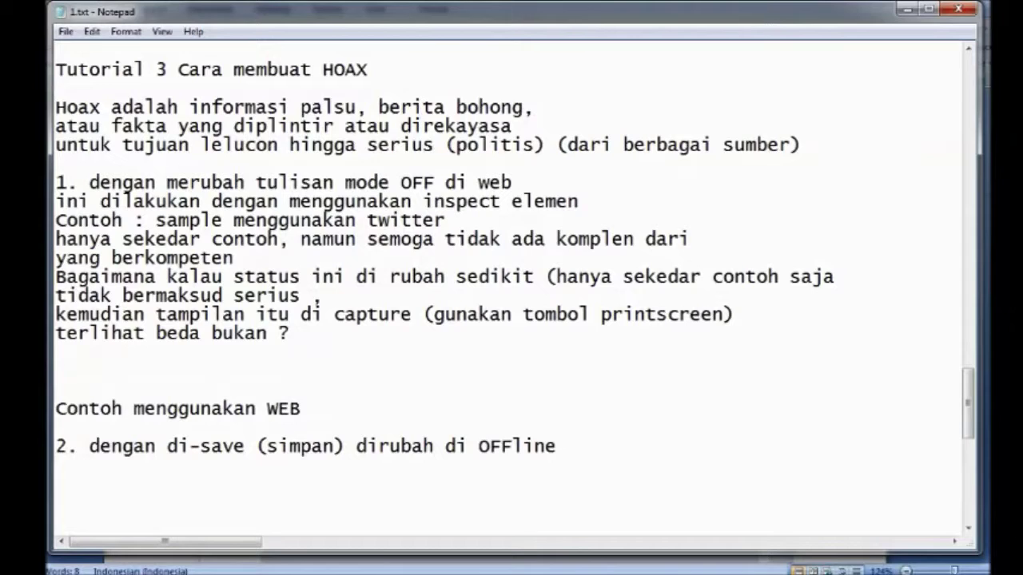
Add the line "Font masih tetap sama, sehingga tidak nampak perubahan pada tampilan" below "terlihat beda bukan ?"
text(Font masih tet)
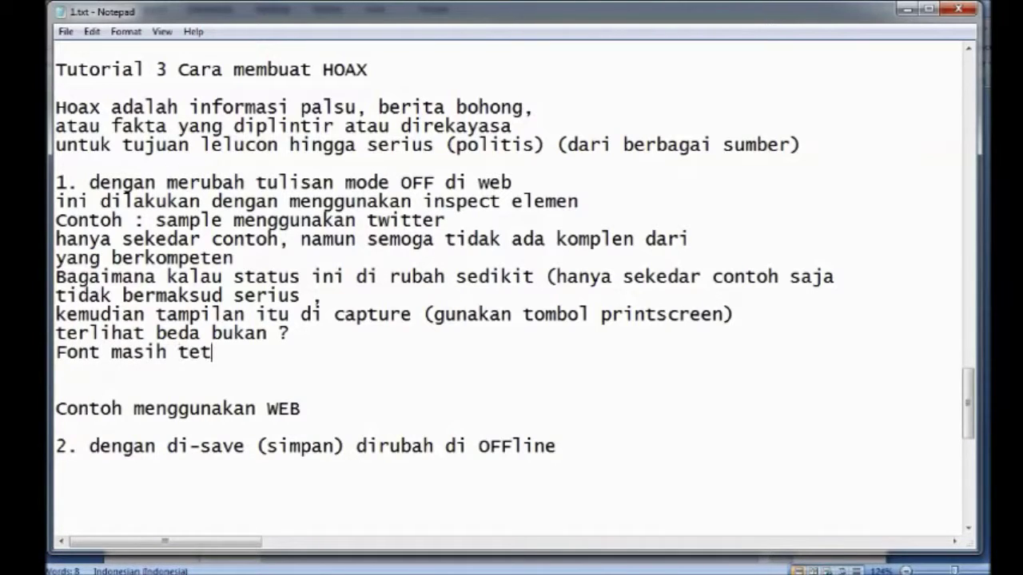
key(BackSpace)
key(BackSpace)
text(ama, s)
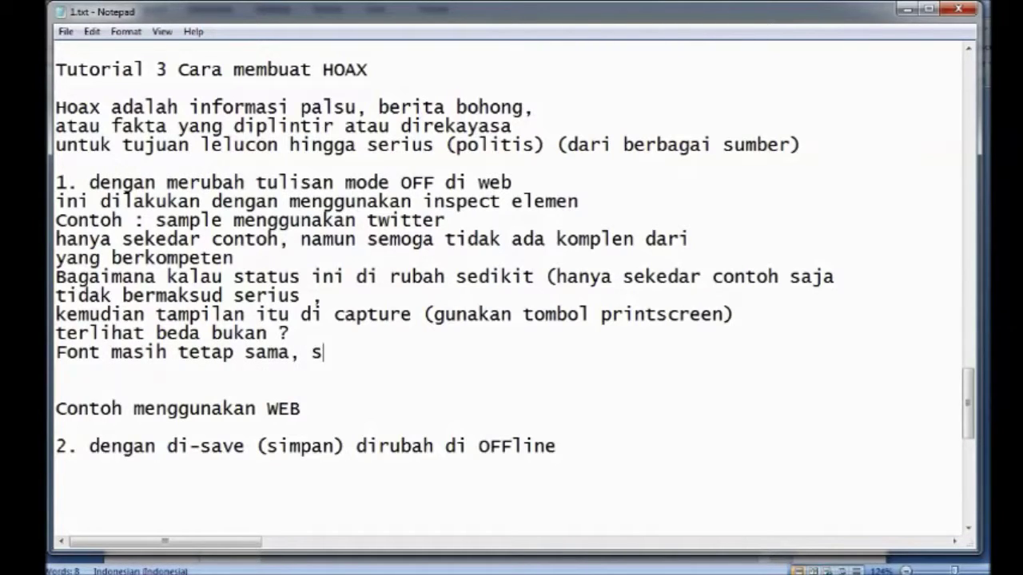
text(ehingga)
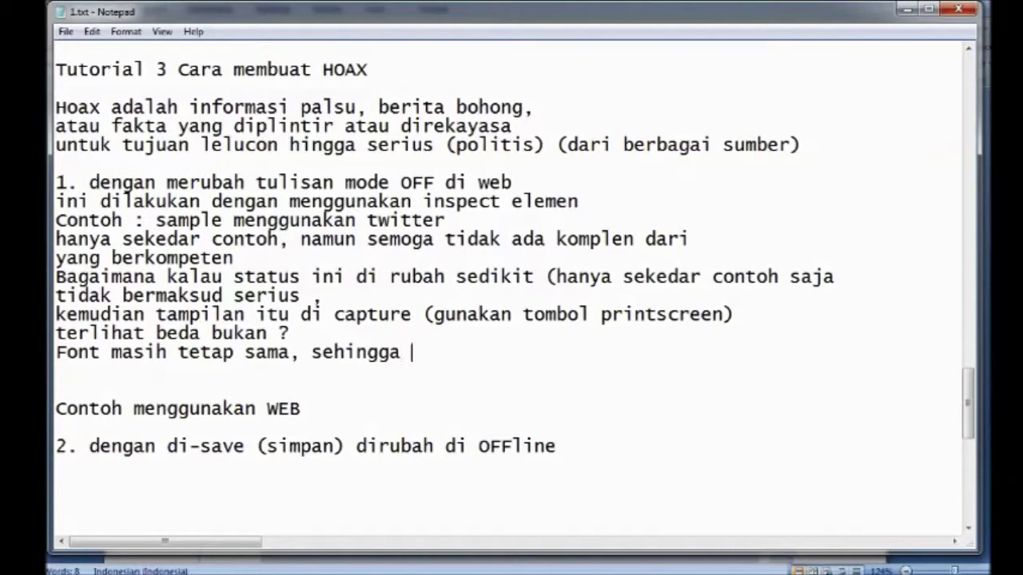
text( tidak )
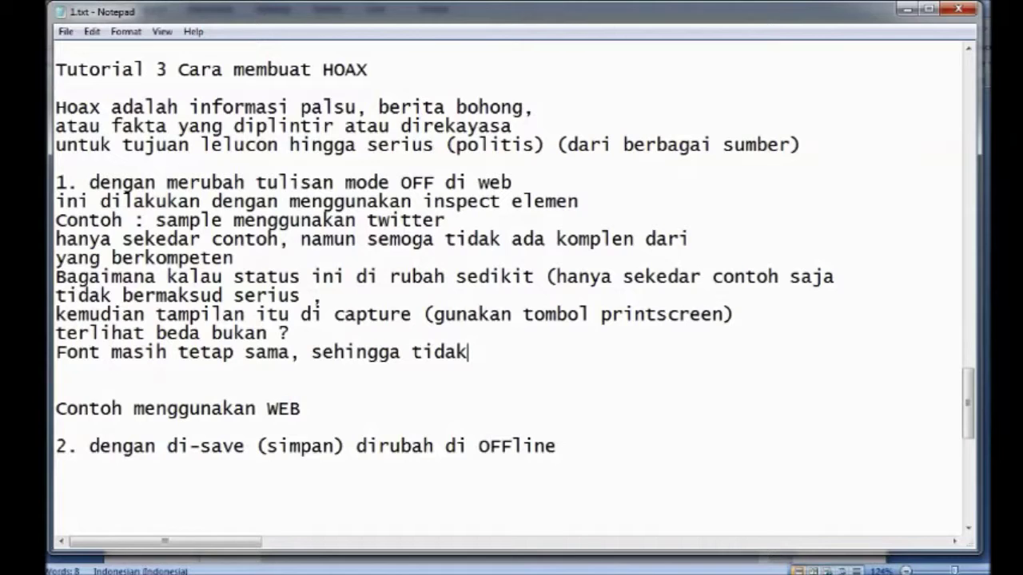
text(nampak perubahan)
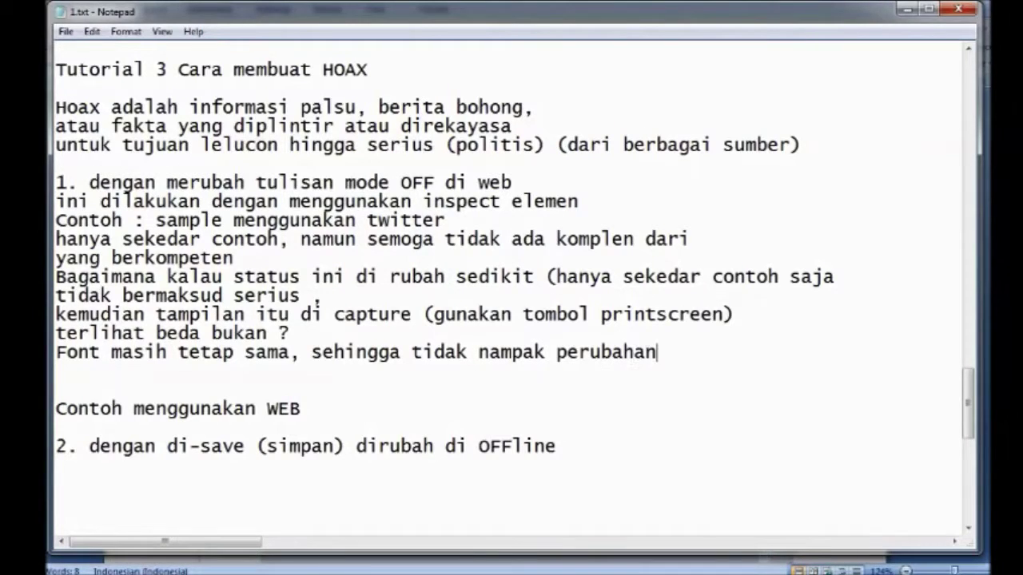
text( pada)
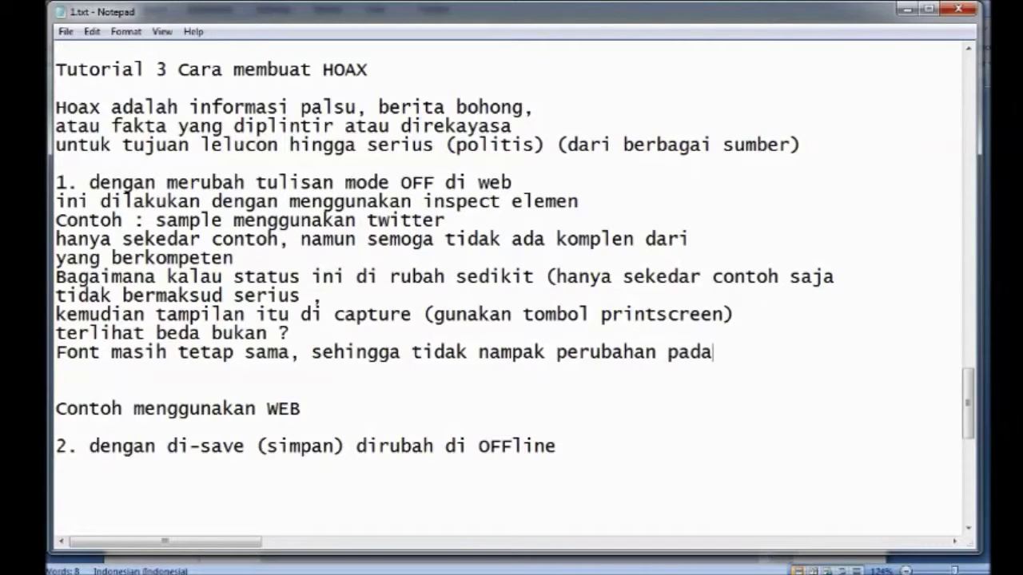
text( tampilan)
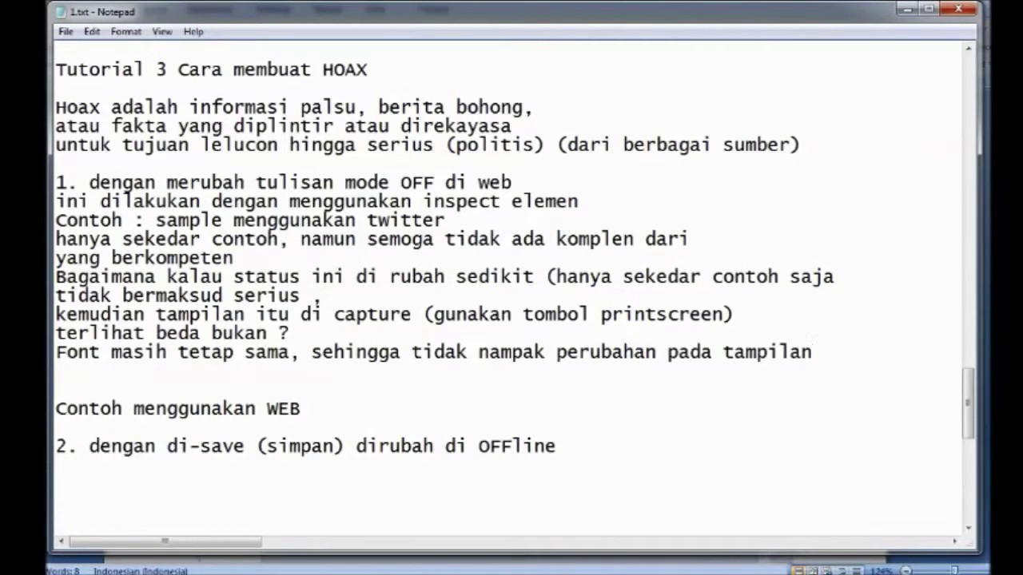
Add the line "kemudian untuk web, sebagai contoh bagaimana kalau web sebesar kompas.com" below "Contoh menggunakan WEB"
scroll(144, 447, down, 1)
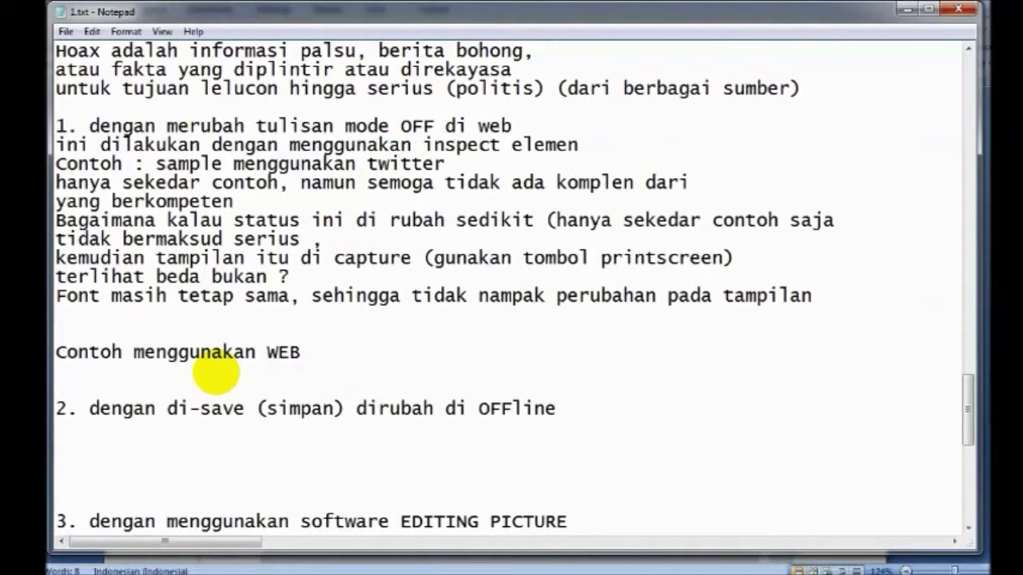
text(kemudi)
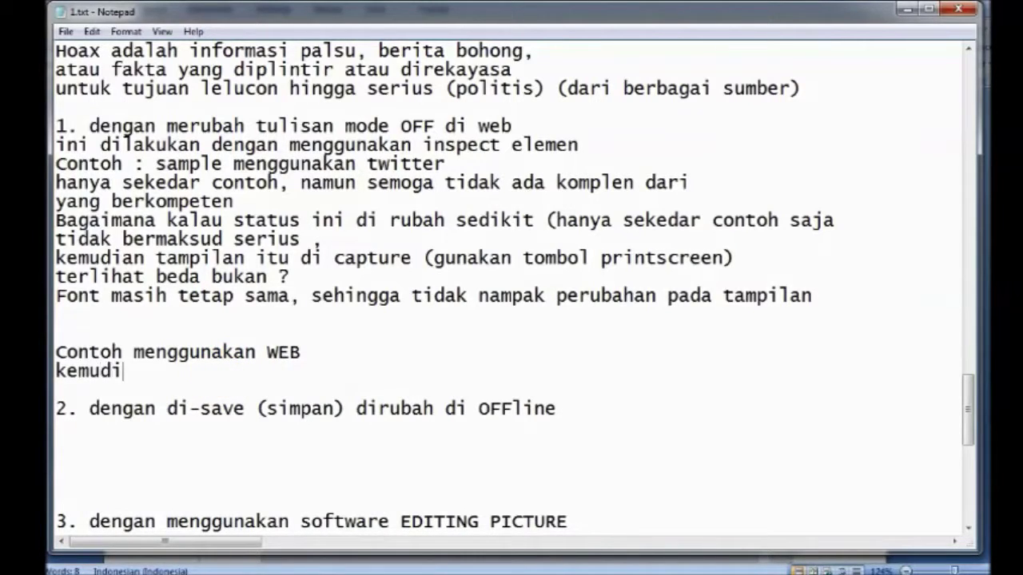
text(an untuk web)
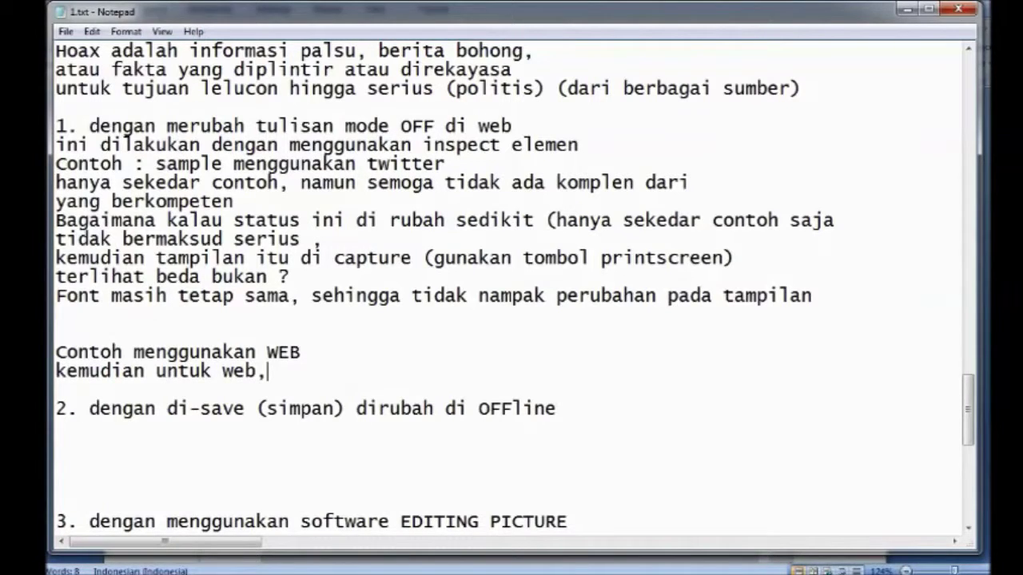
text(, sebag)
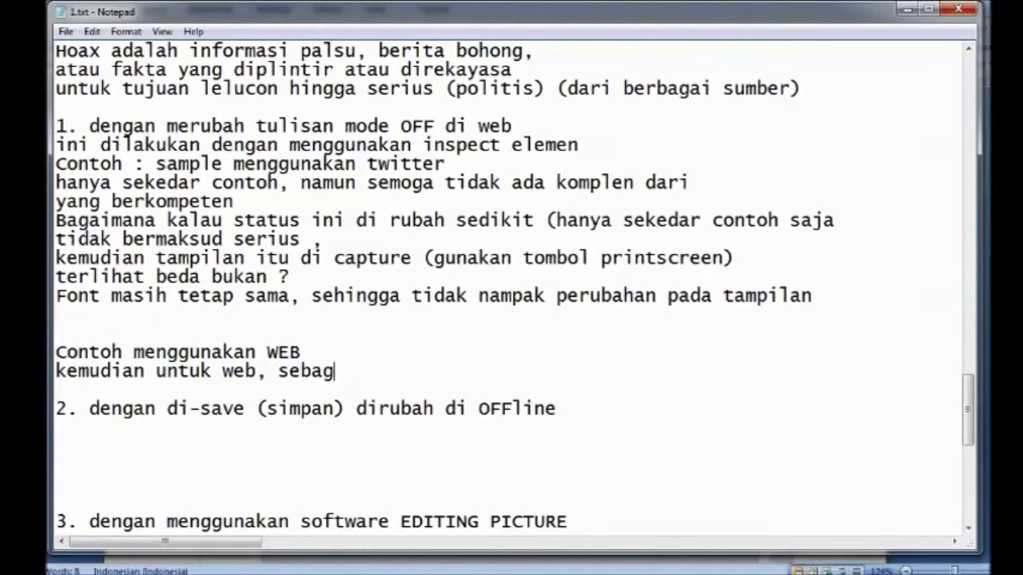
text(ai contoh)
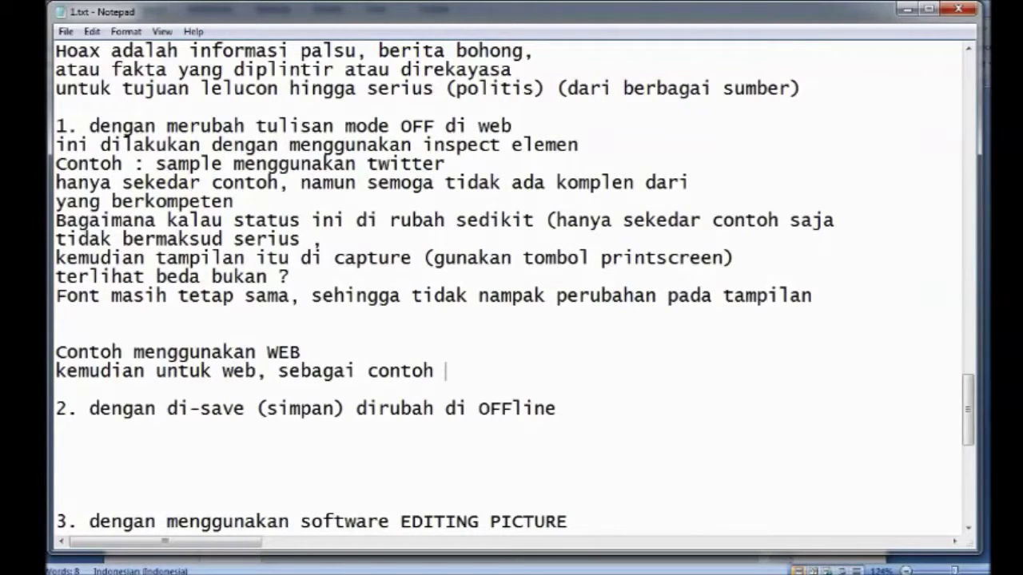
text( bagaimana kalau )
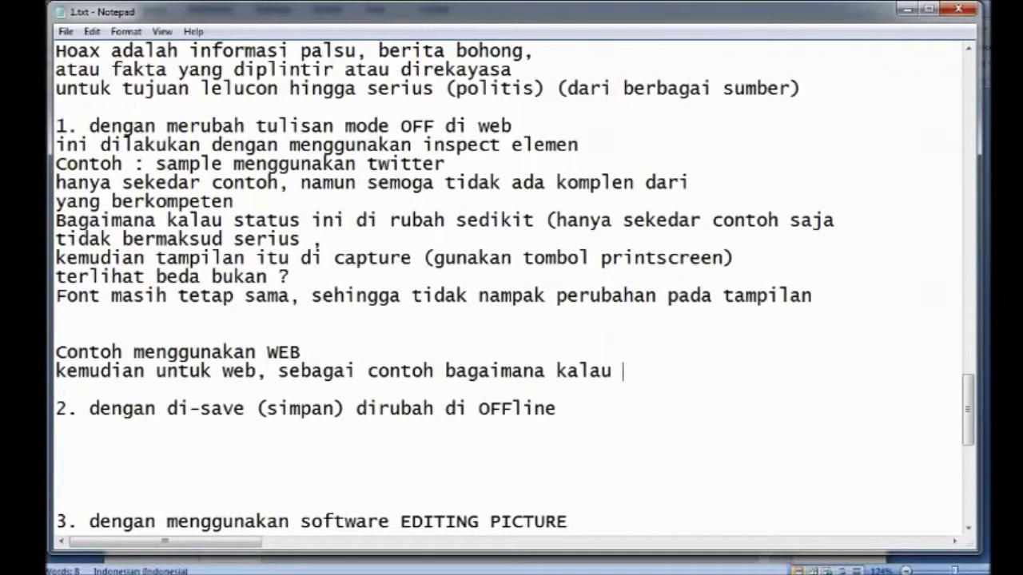
text(web sebesa)
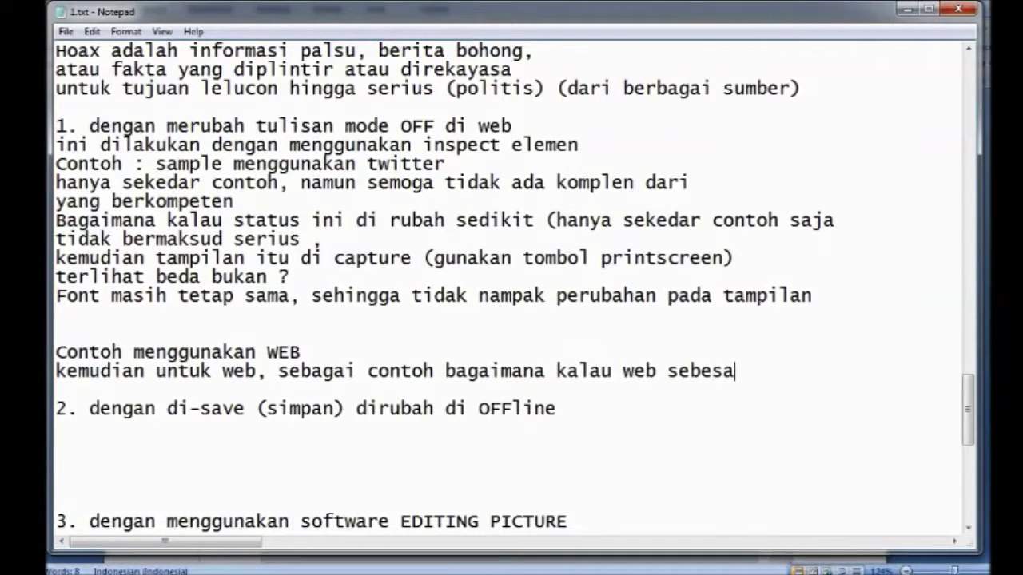
text(r kompas)
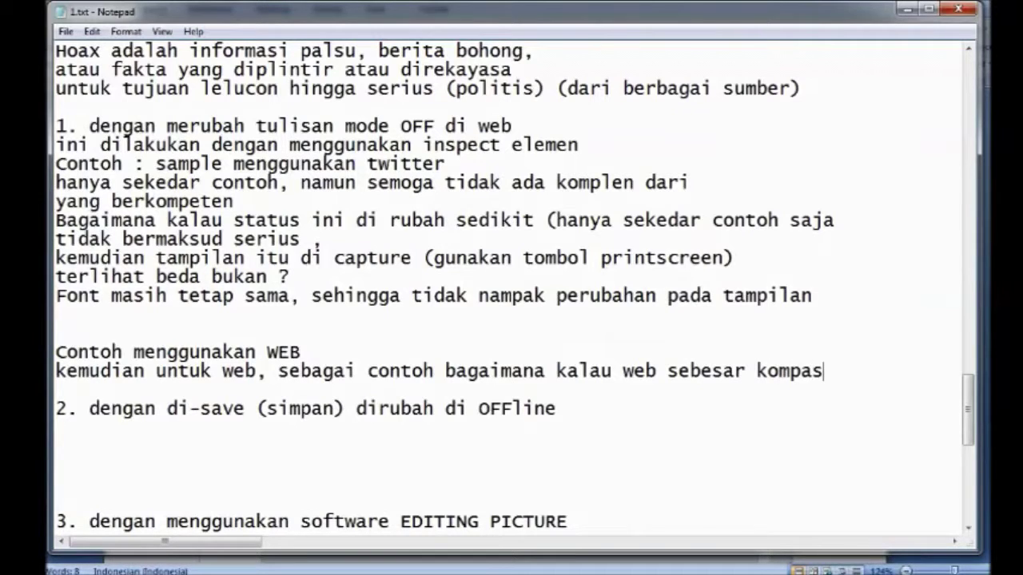
text(.k)
text(om)
Continue the note on a new line with "atau media lain"
key(Return)
text(atau)
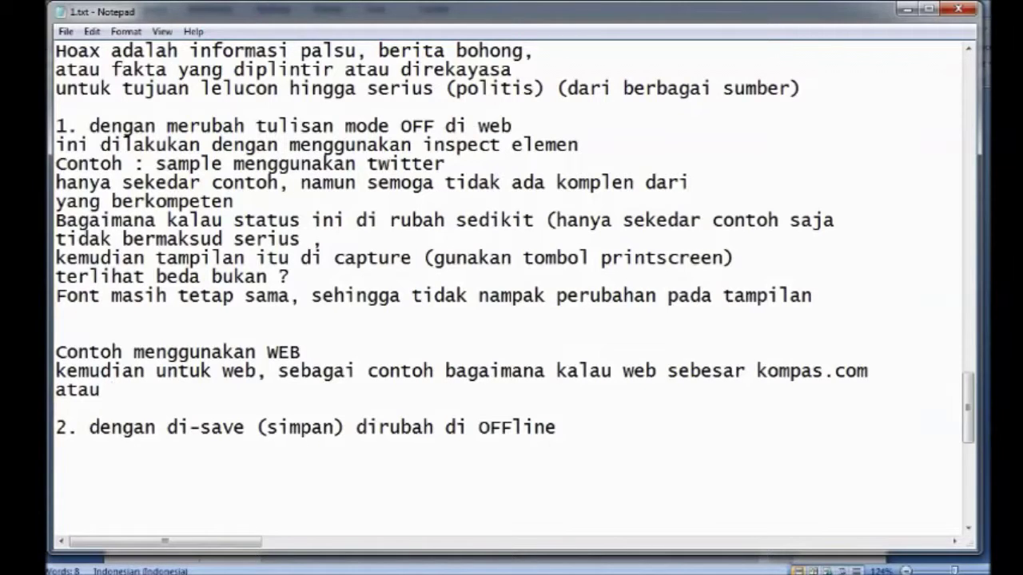
text( media lain)
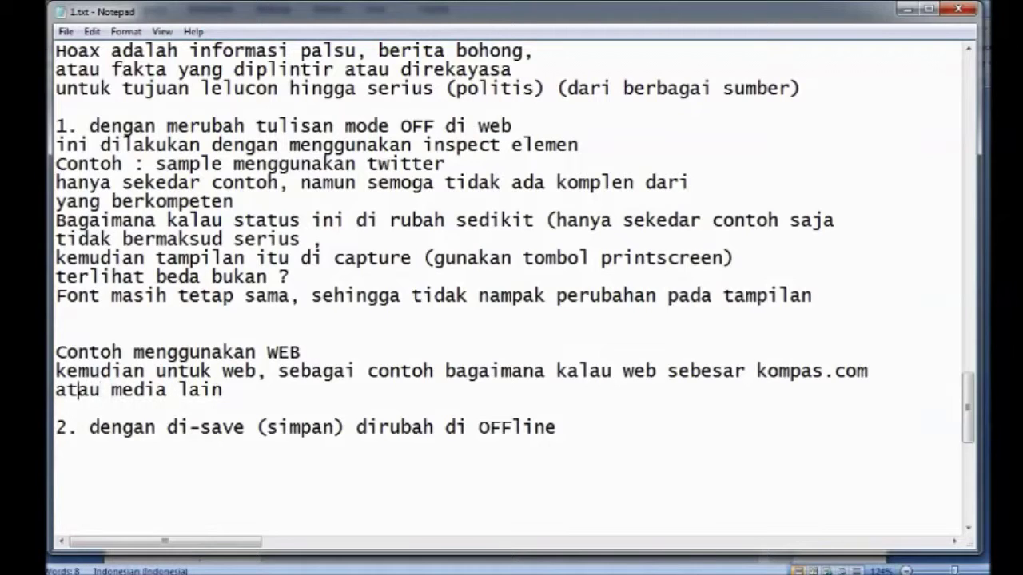
Copy kompas.com from the notes and open that address in a new tab of the Firefox window showing Twitter
key(ctrl+shift+Left)
key(ctrl+shift+Left)
key(ctrl+shift+Right)
key(ctrl+c)
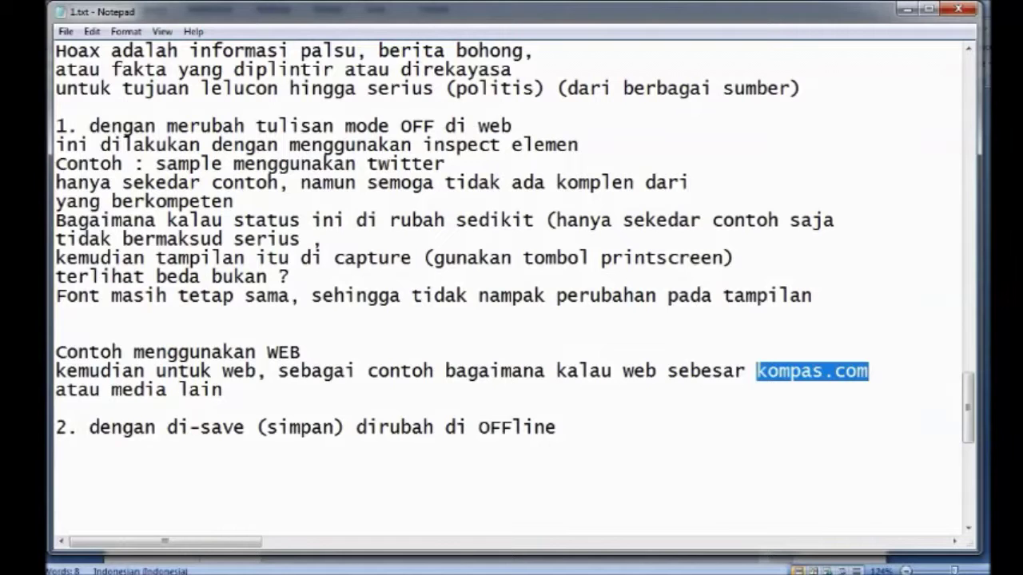
click(36, 124)
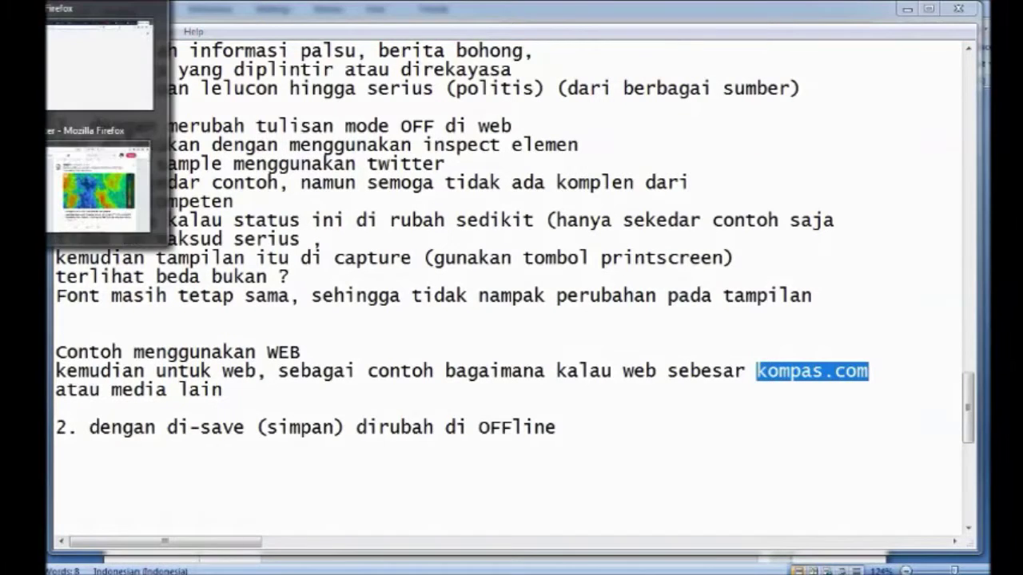
click(58, 188)
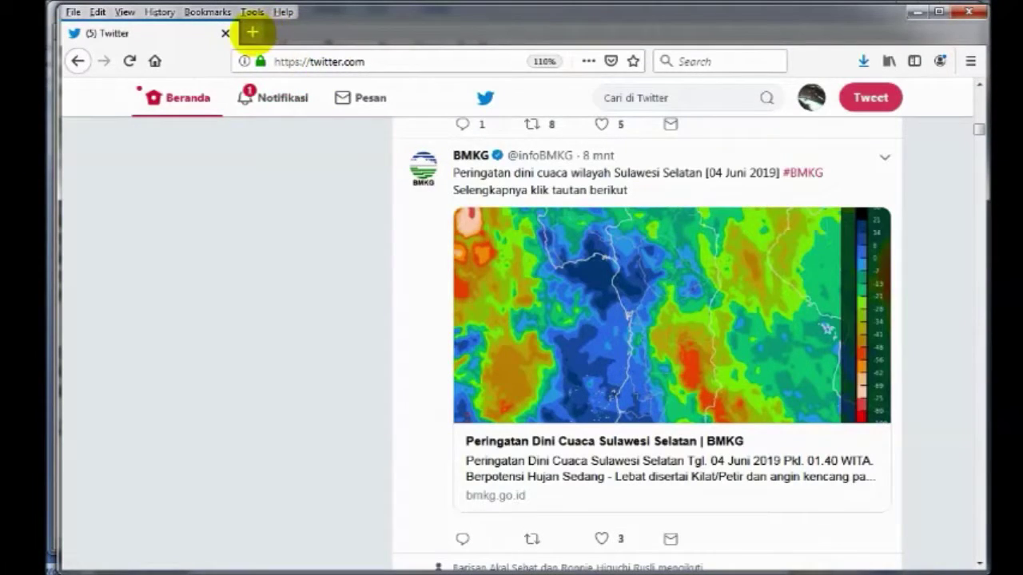
click(252, 32)
key(ctrl+v)
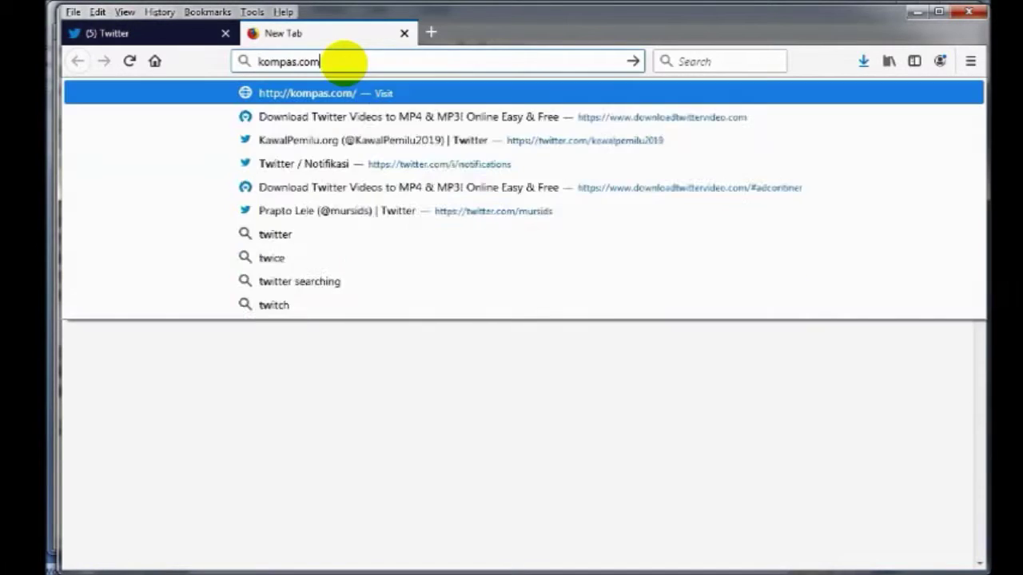
key(Return)
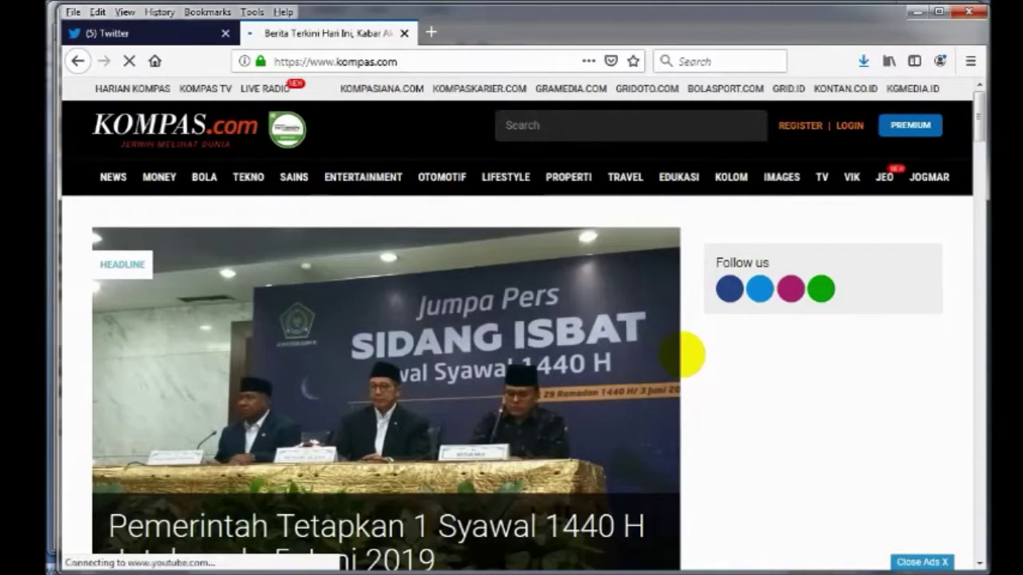
scroll(681, 353, down, 5)
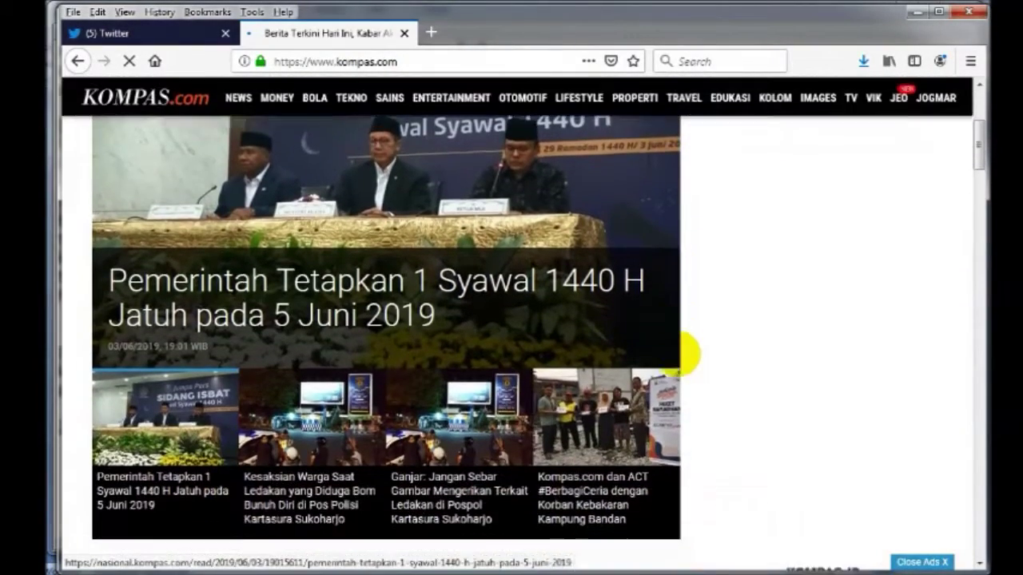
scroll(677, 354, down, 6)
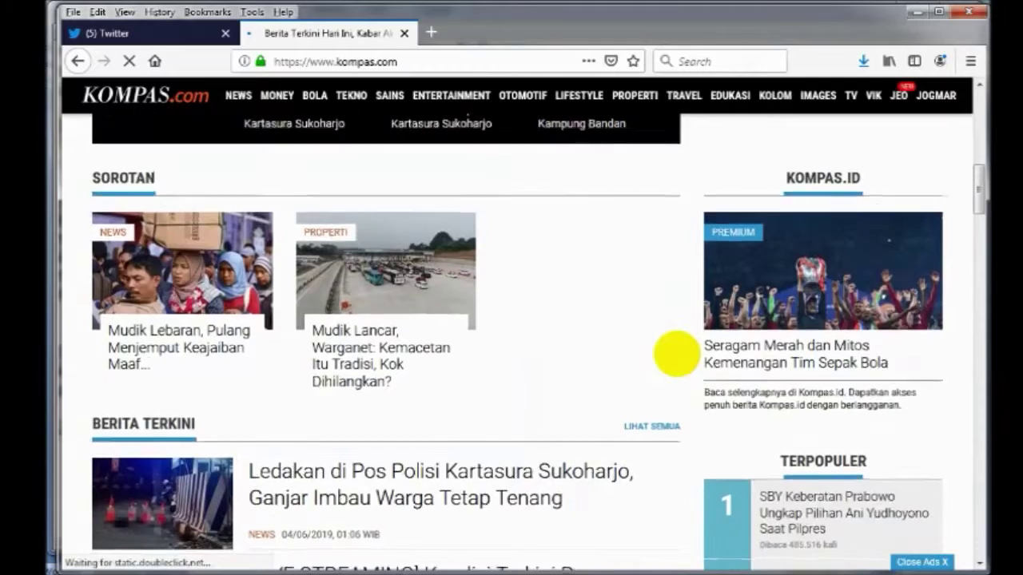
scroll(677, 354, down, 2)
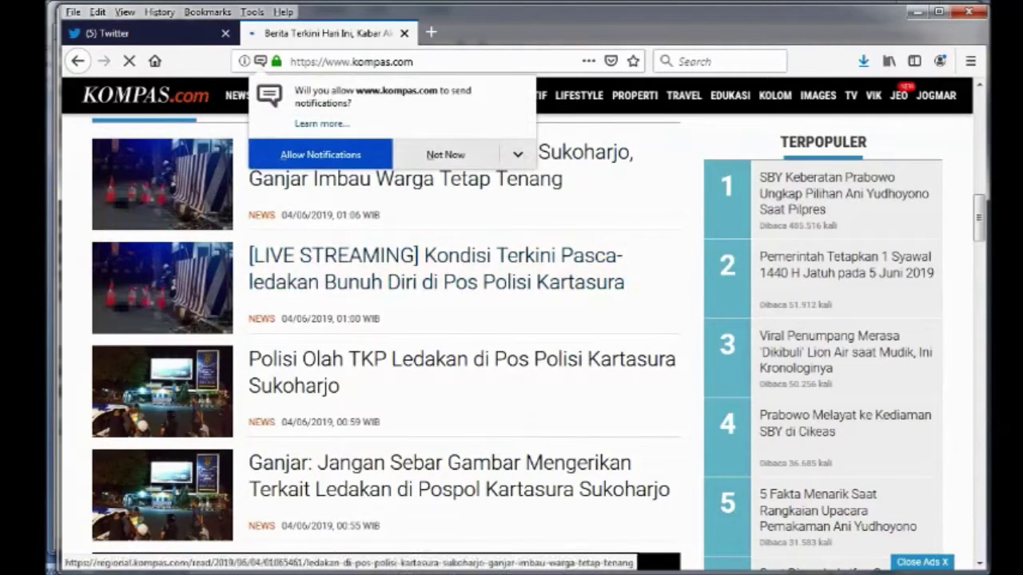
Switch to the 1.txt notes in Notepad and add the line "prosesnya sama, aktifkan inspect elemennya , kemudian di ubah" below "atau media lain"
key(alt+Tab)
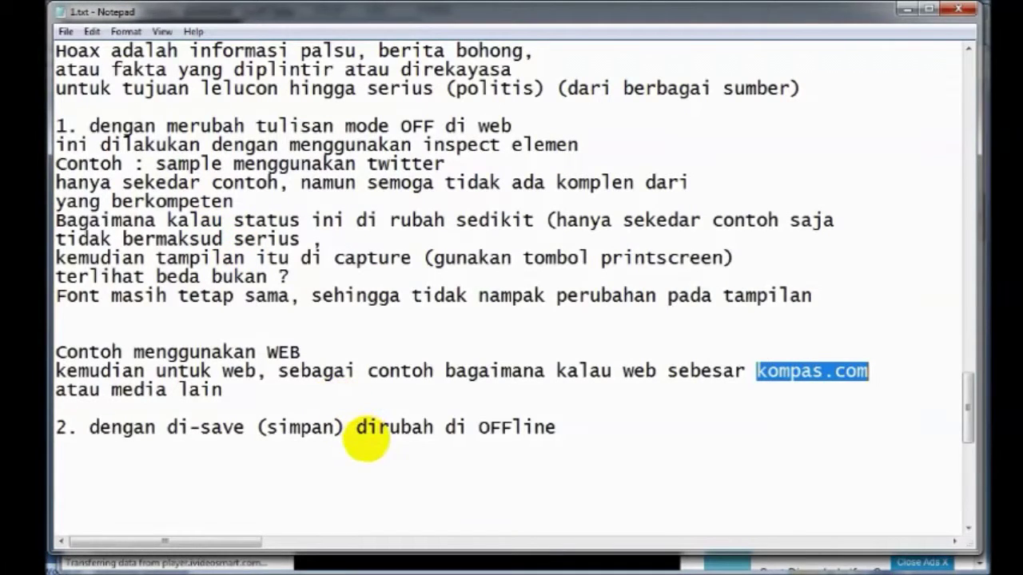
click(242, 404)
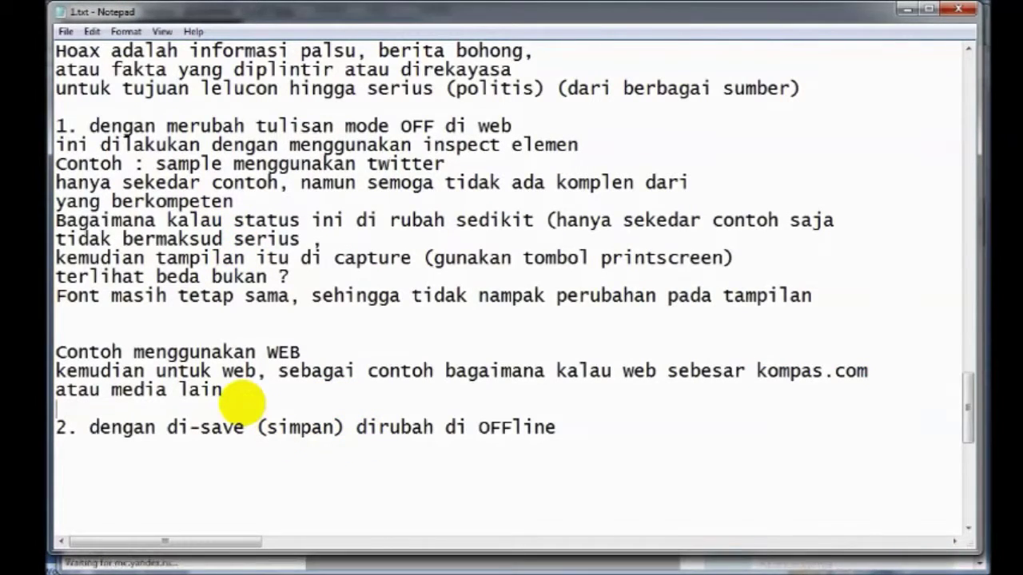
key(Return)
text(p)
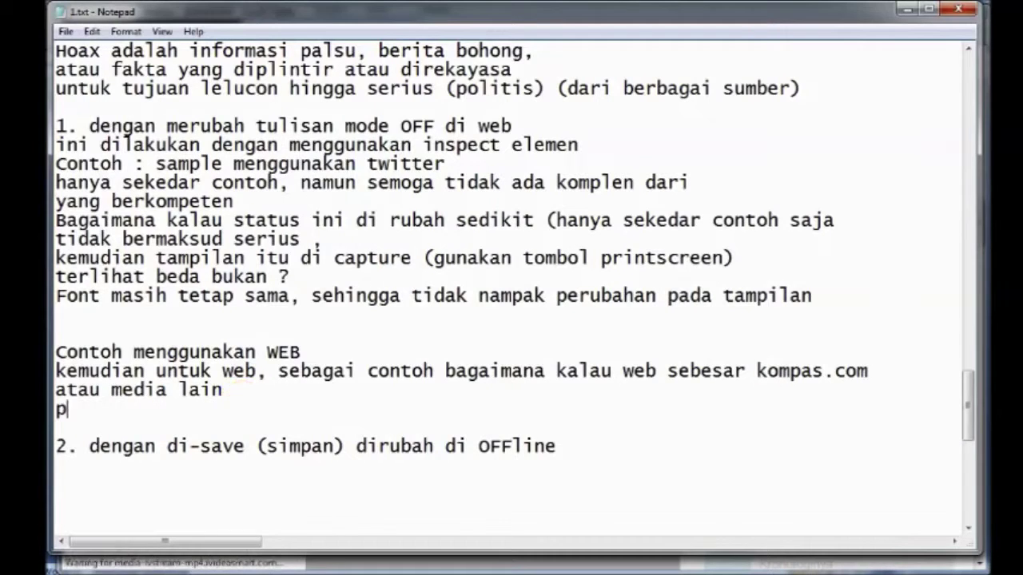
text(rosesnya )
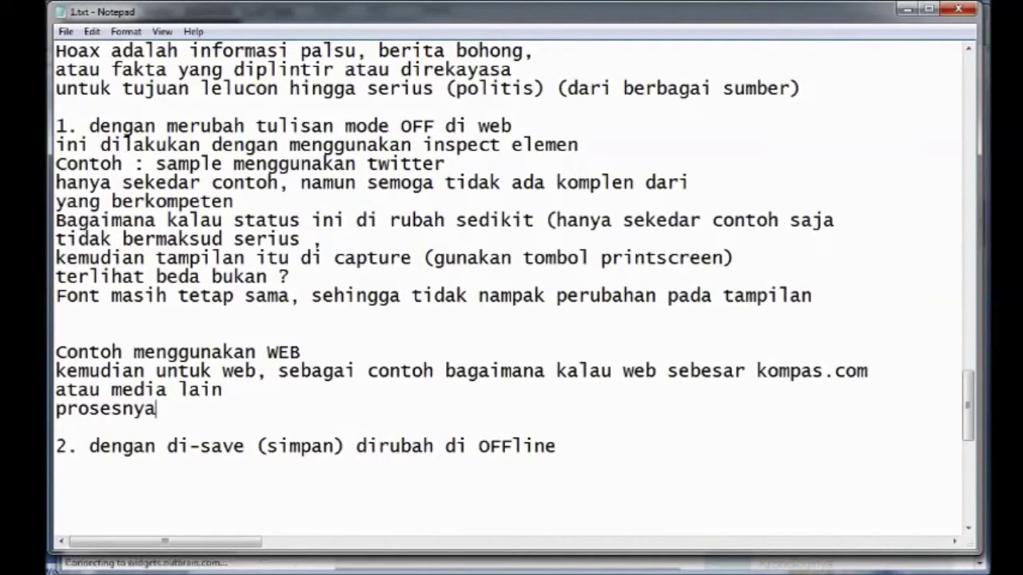
text(sa)
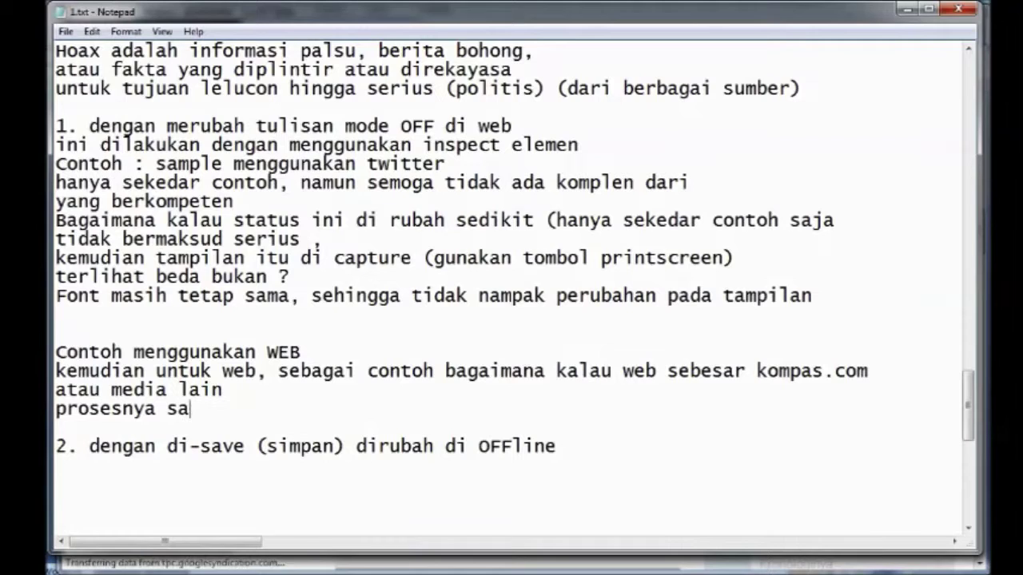
text(ma, ak)
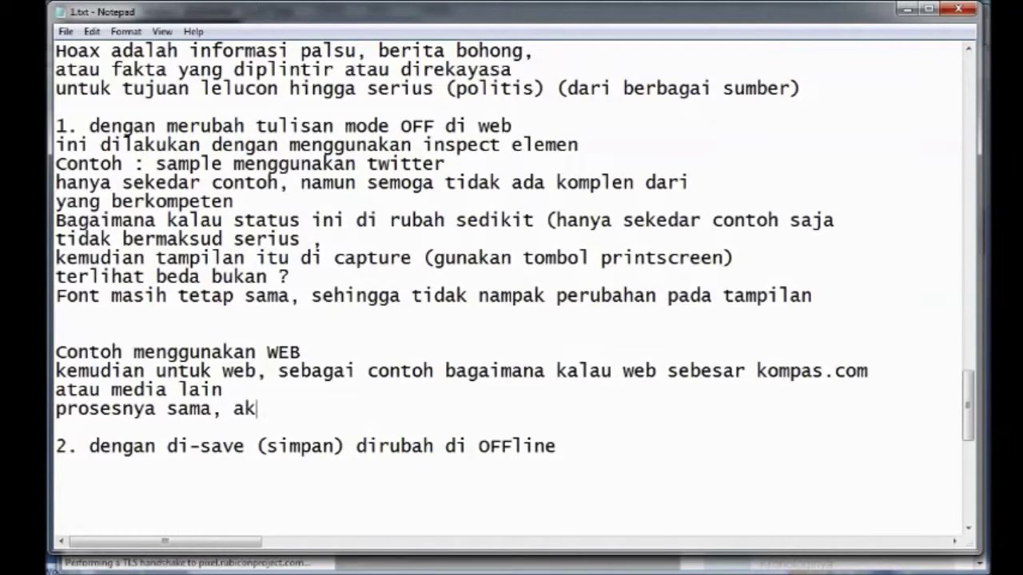
text(tifkan )
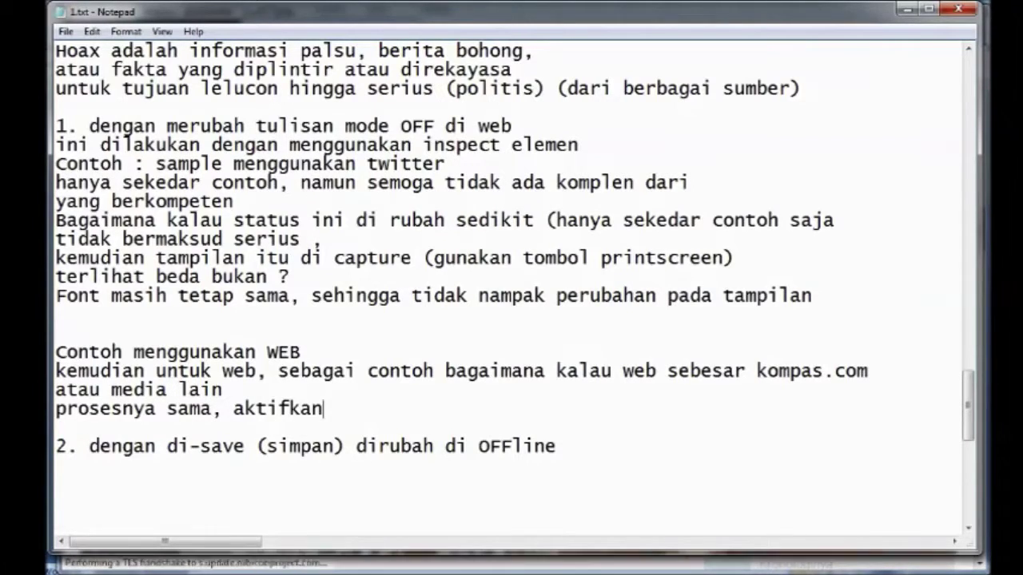
text(insp)
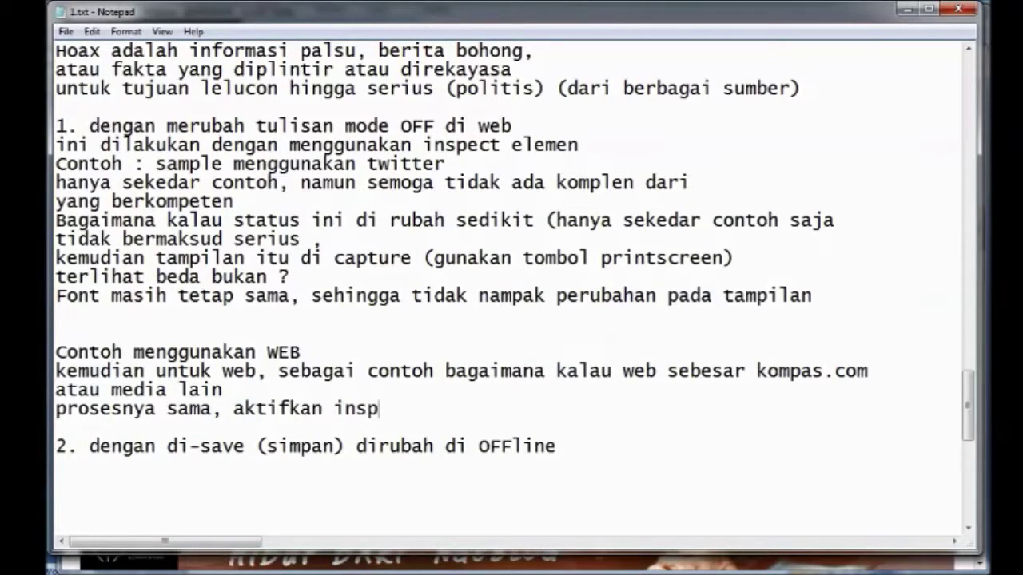
text(ect el)
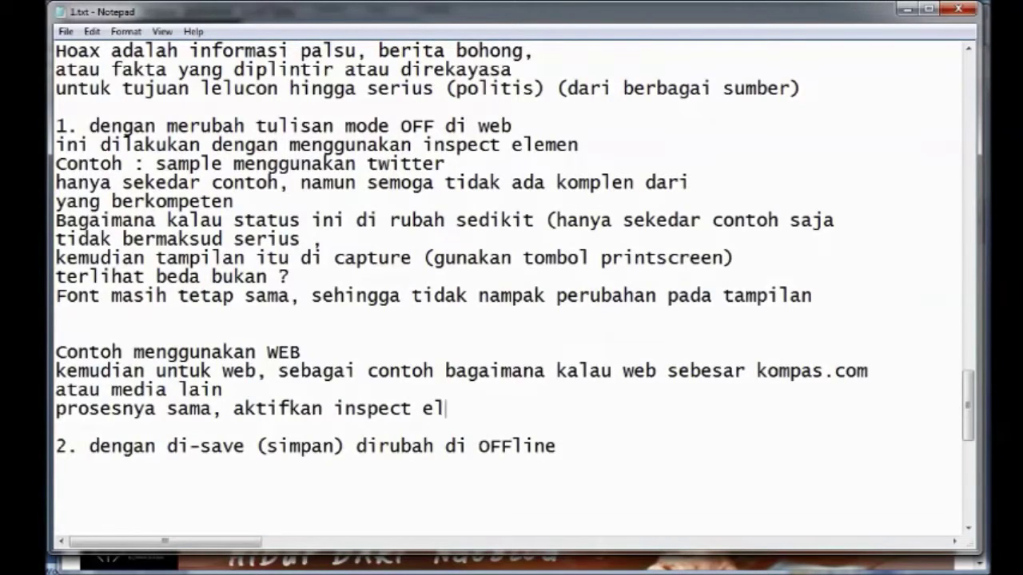
text(man)
key(BackSpace)
key(BackSpace)
text(ennya)
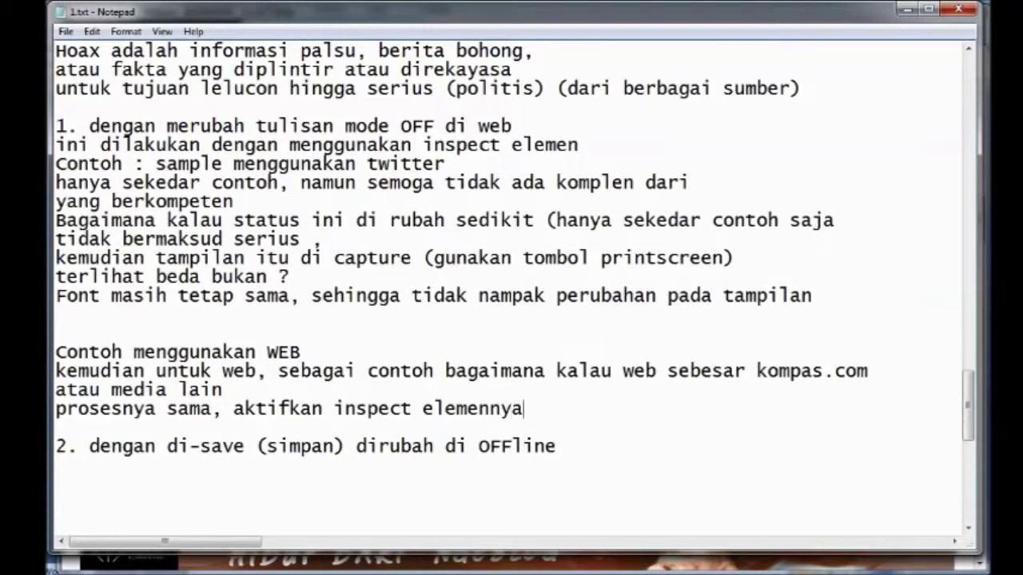
text( , kemudian di ubah)
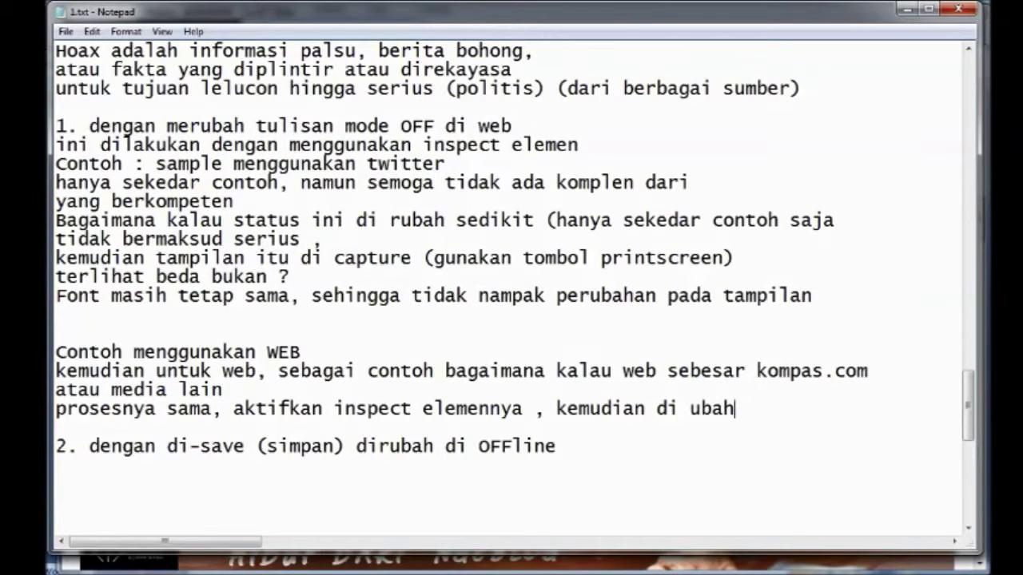
key(Return)
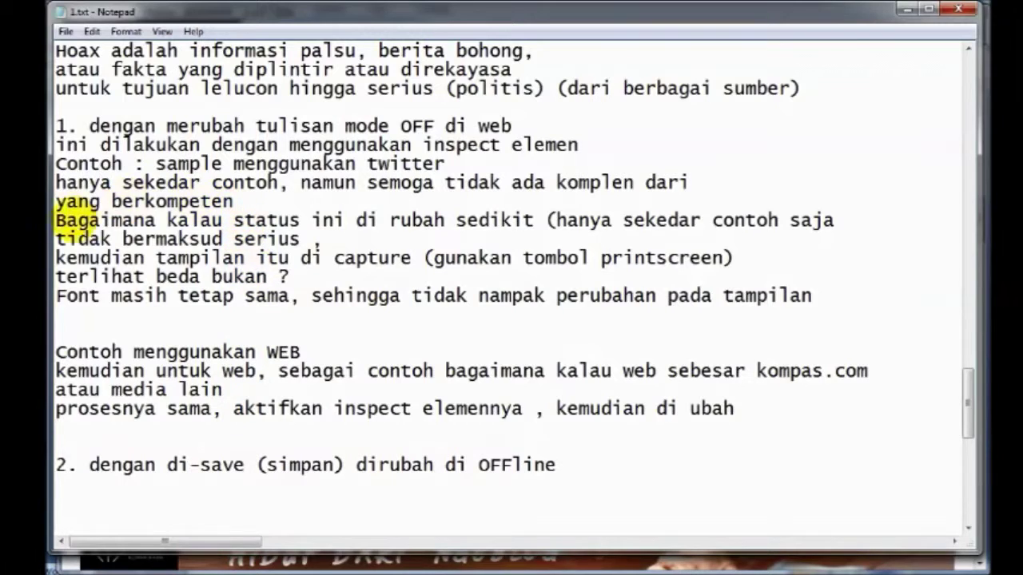
Switch to the kompas.com page in Firefox, decline its notification request and open the element inspector
click(239, 178)
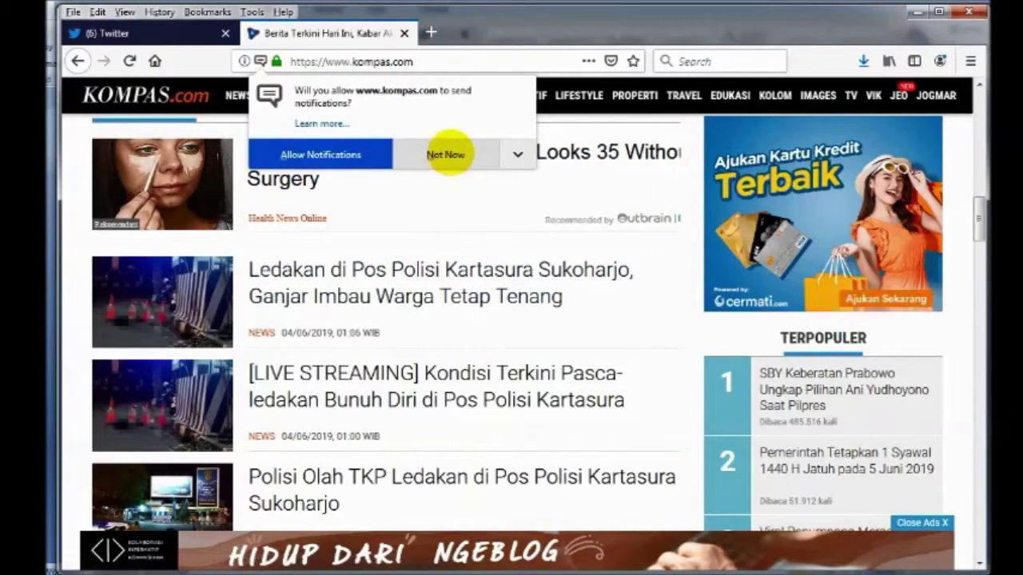
click(445, 154)
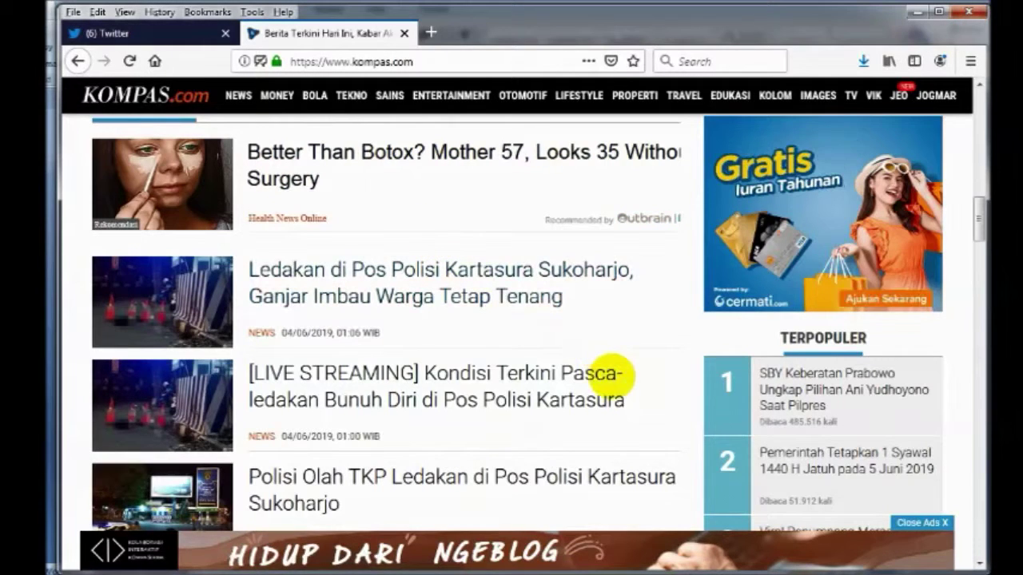
right_click(693, 345)
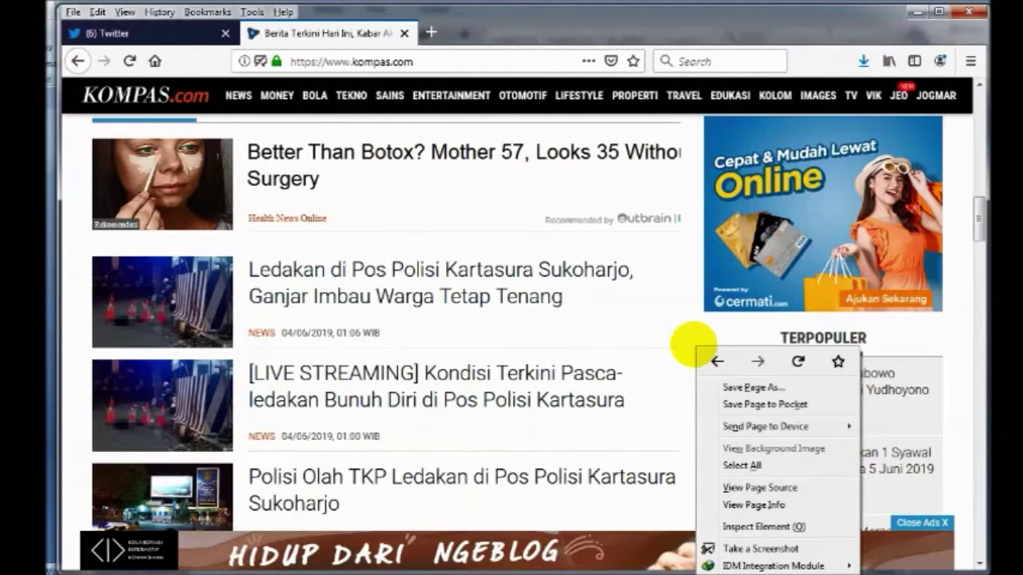
click(756, 526)
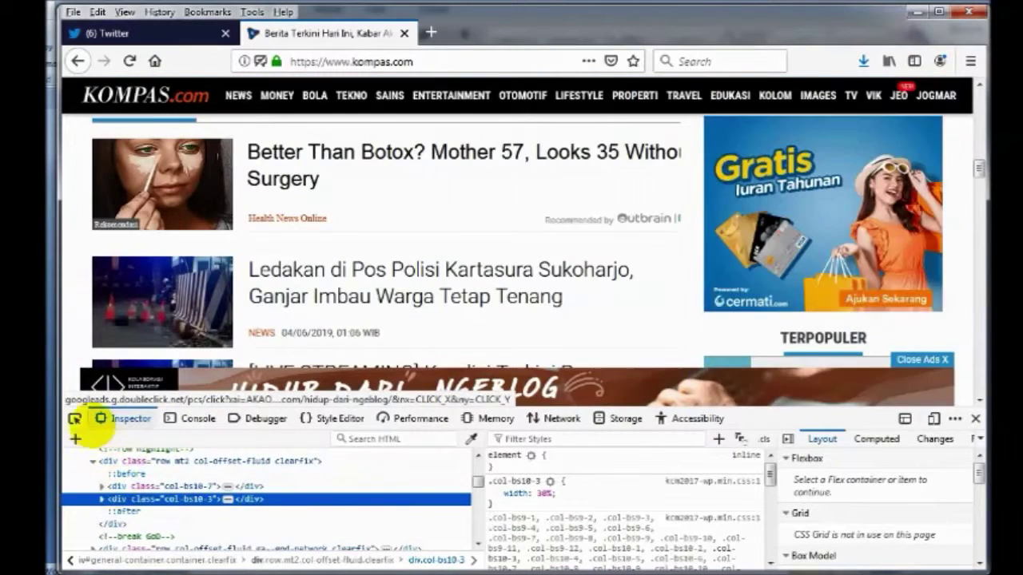
Pick the "Better Than Botox?" headline on the page for inspection and expand its span to reach the text node
click(74, 418)
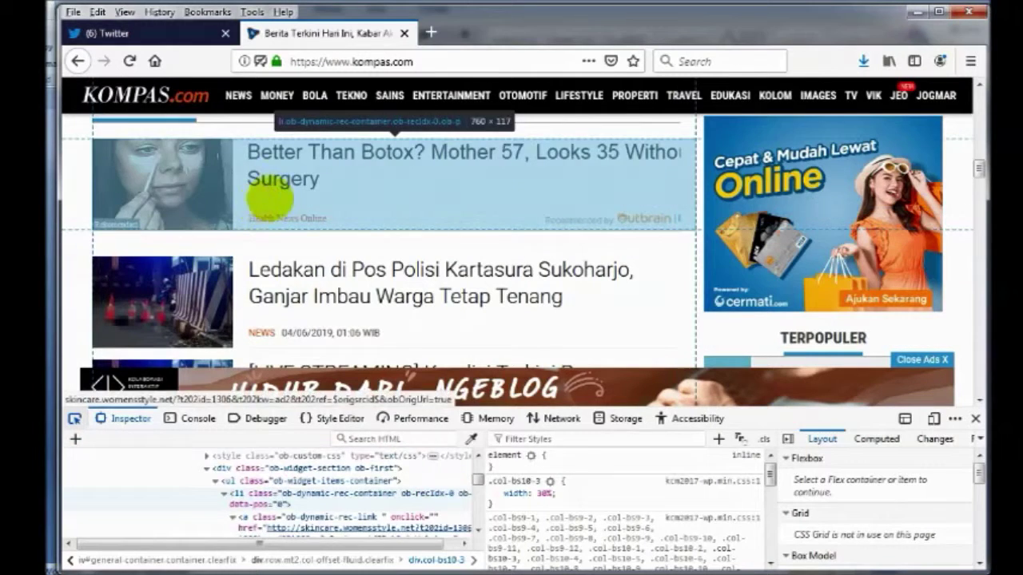
click(304, 154)
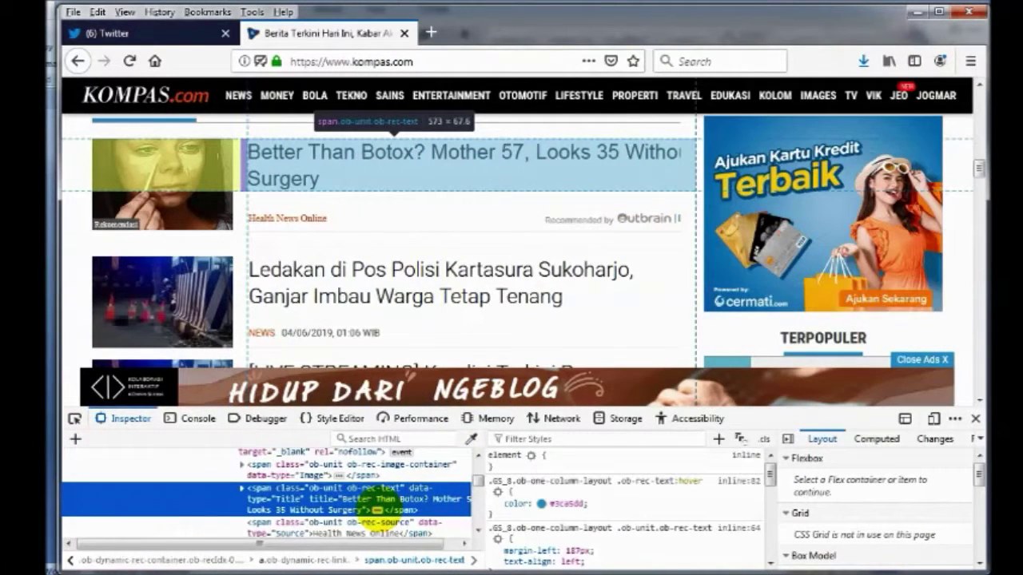
scroll(369, 511, down, 3)
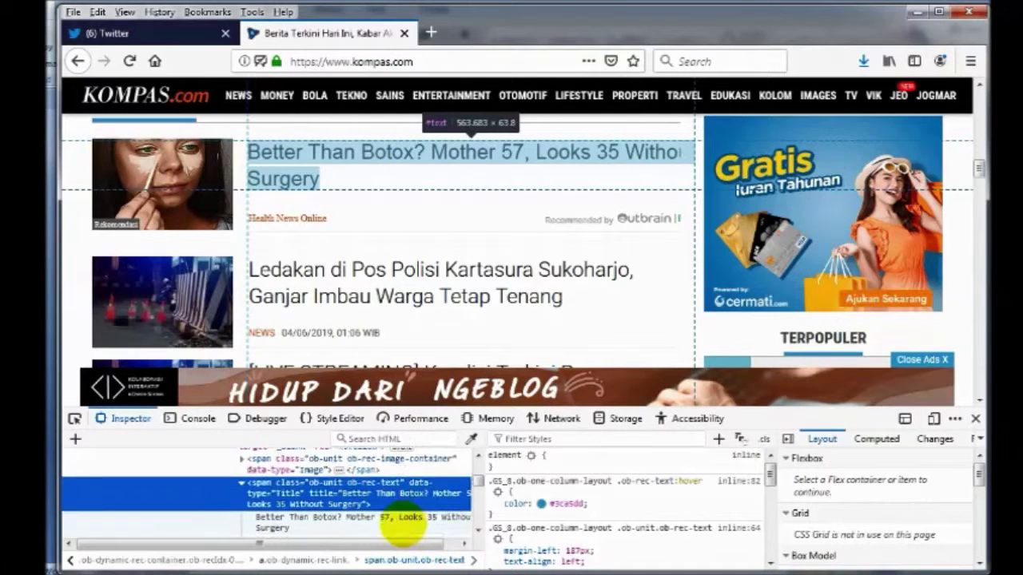
scroll(329, 462, up, 2)
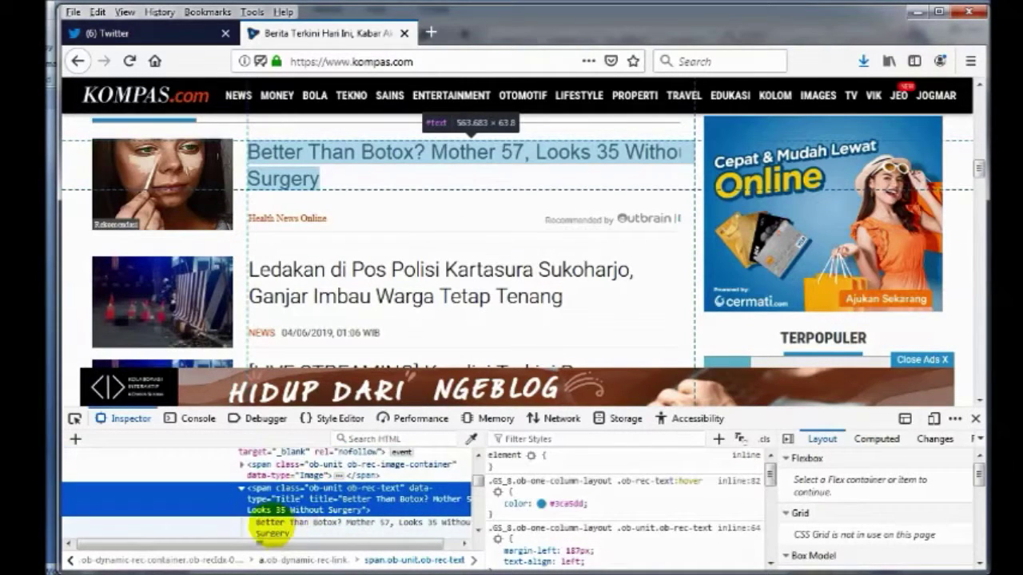
Replace the headline's text in the inspector with "Ini adalah contoh tulisan yang sudah di ubah"
click(276, 527)
double_click(271, 528)
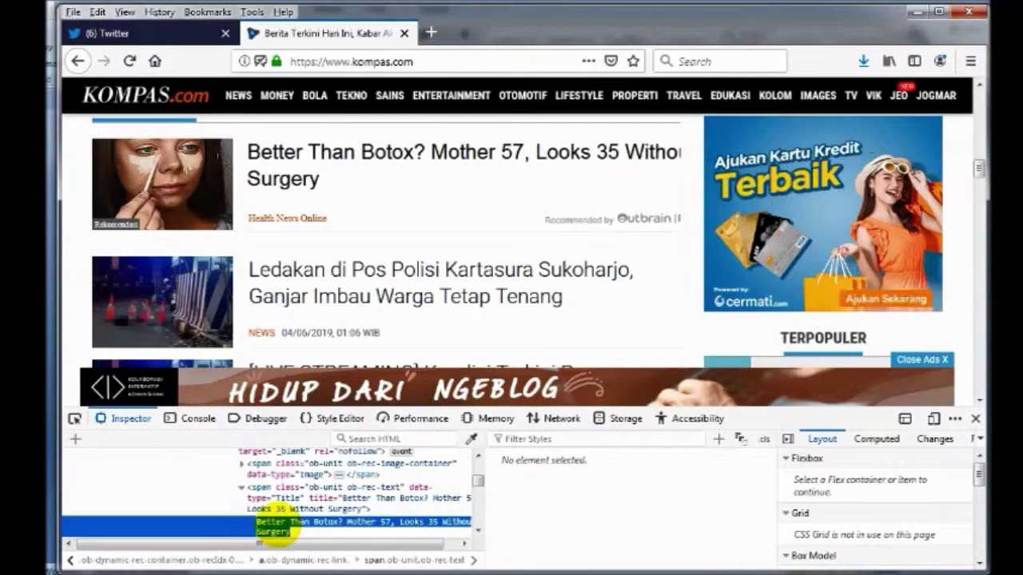
text(Ini)
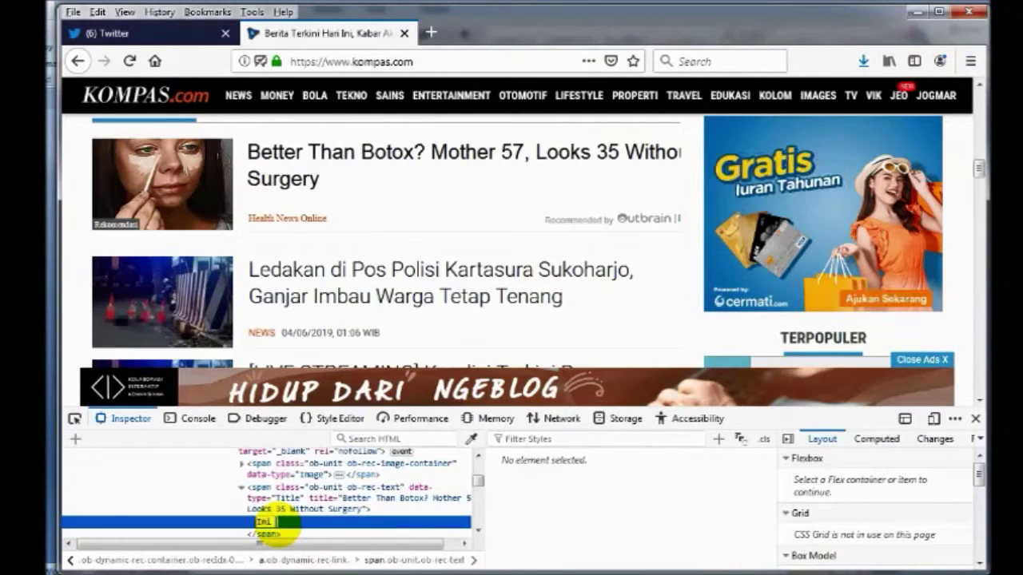
text( adalah c)
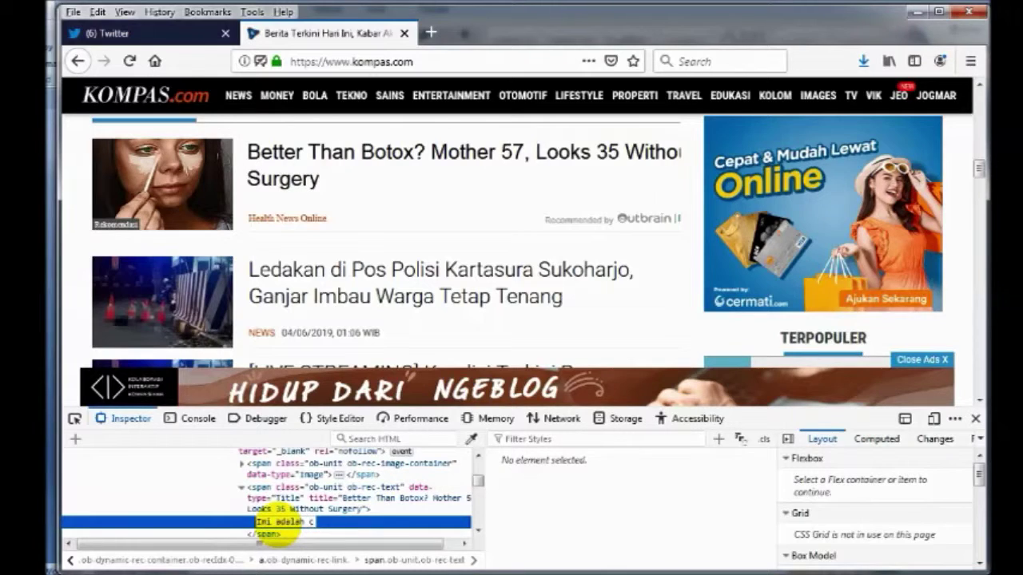
text(ontoh )
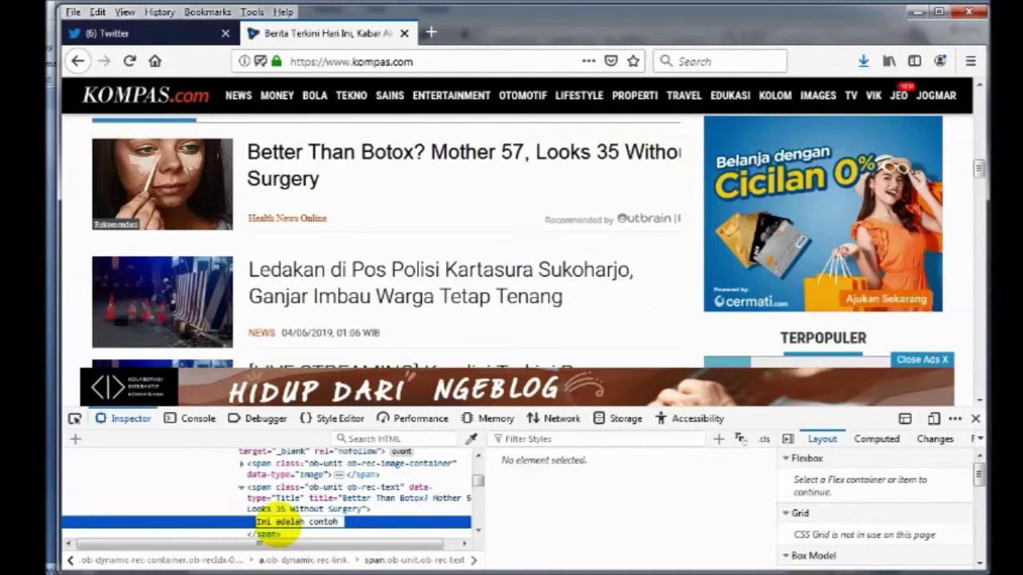
text(t)
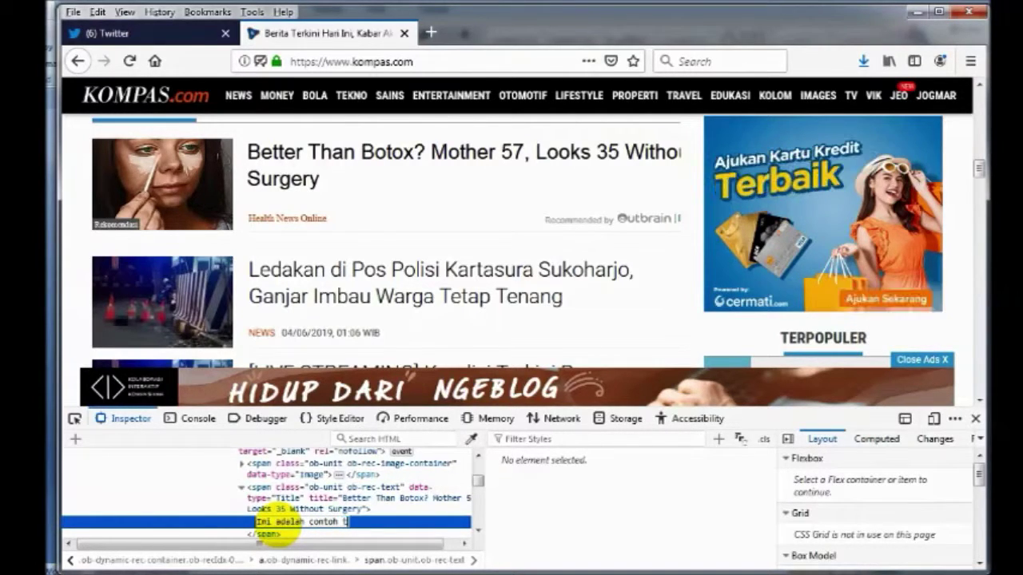
text(ulisan)
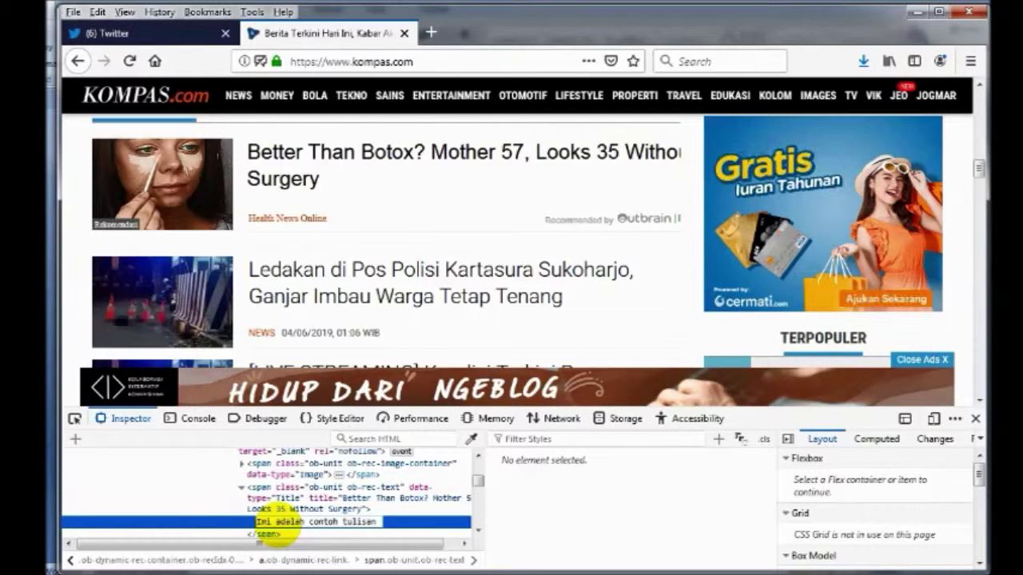
text( yang sudah di u)
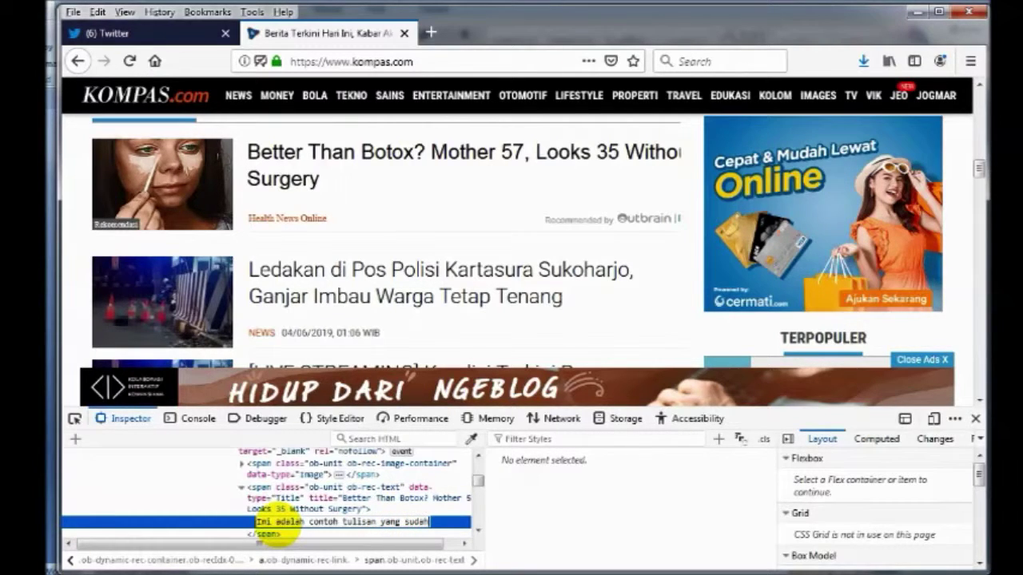
text(bah)
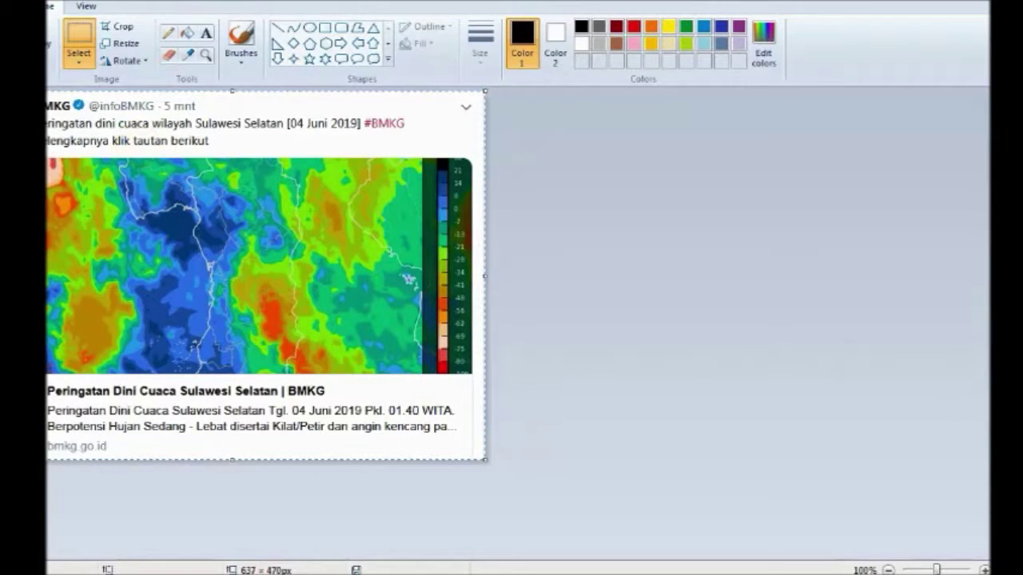
Paste the screenshot of the original kompas.com page into Paint, copy the "Better Than Botox?" article block and switch to Word
key(ctrl+v)
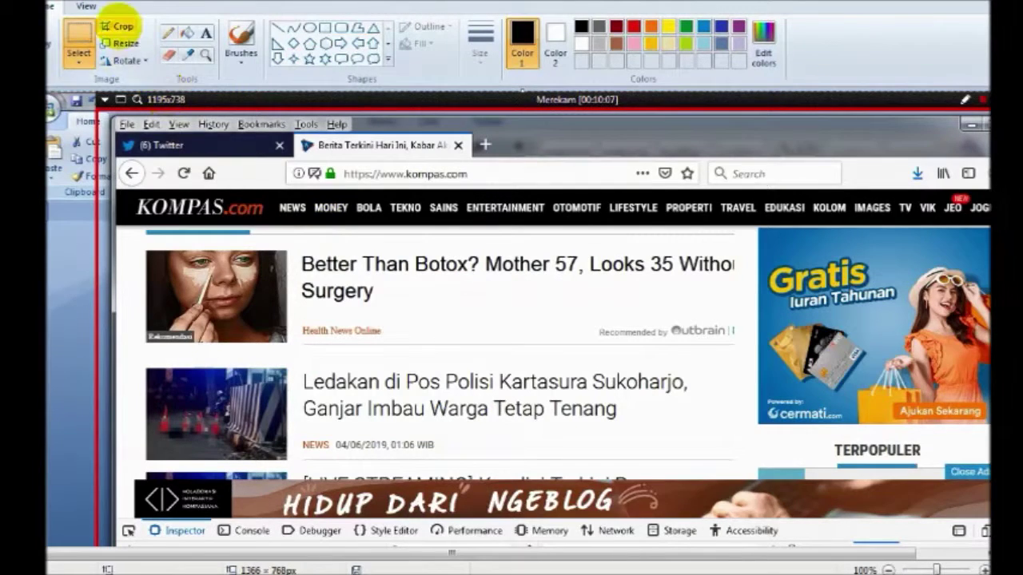
mouse_move(137, 240)
mouse_down()
mouse_move(442, 340)
mouse_move(696, 338)
mouse_move(743, 349)
mouse_up()
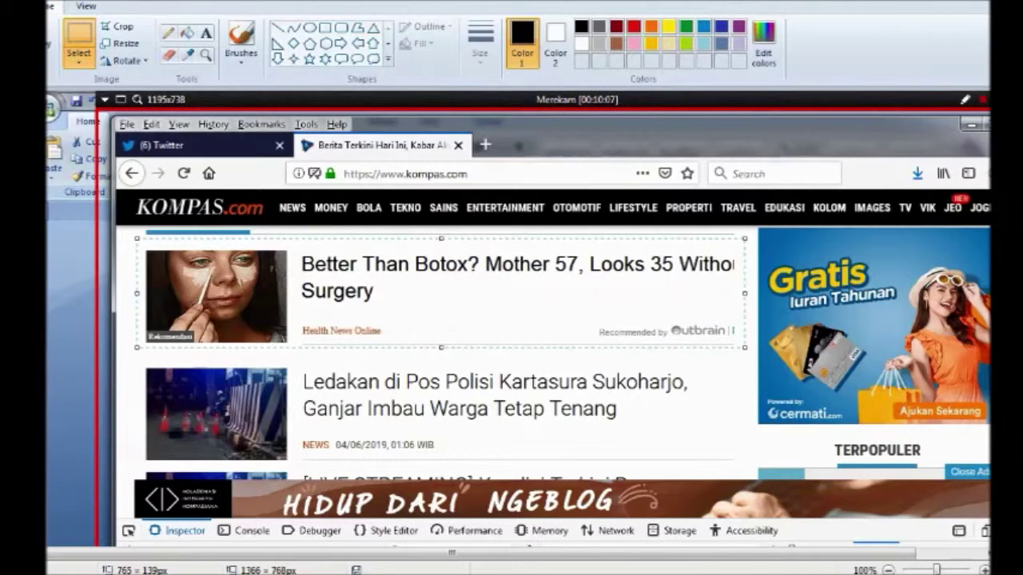
click(22, 281)
Add the caption "Aslinya" on the blank page of the Word document and paste the copied article image below it
scroll(444, 447, down, 10)
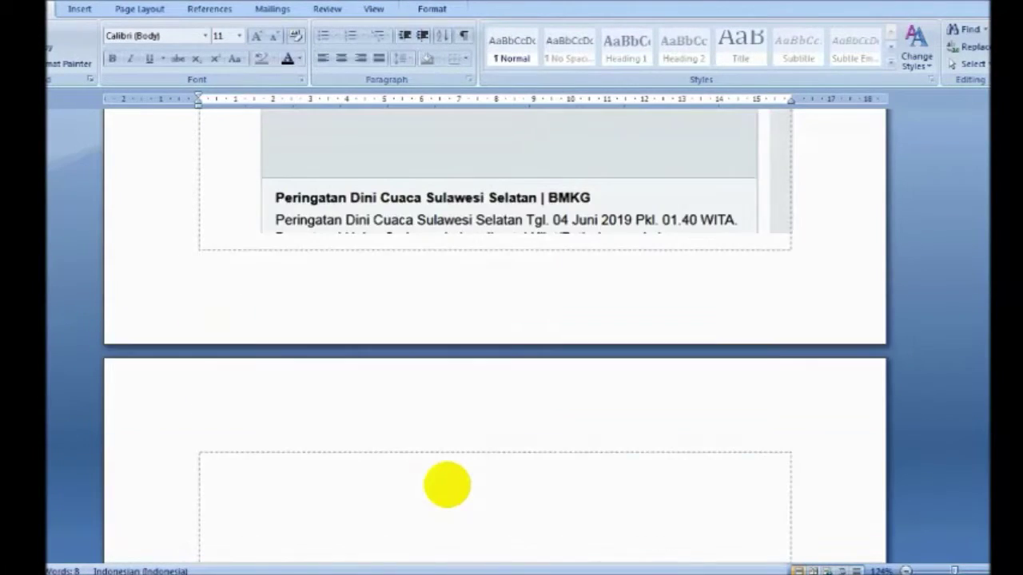
scroll(447, 485, down, 3)
click(305, 278)
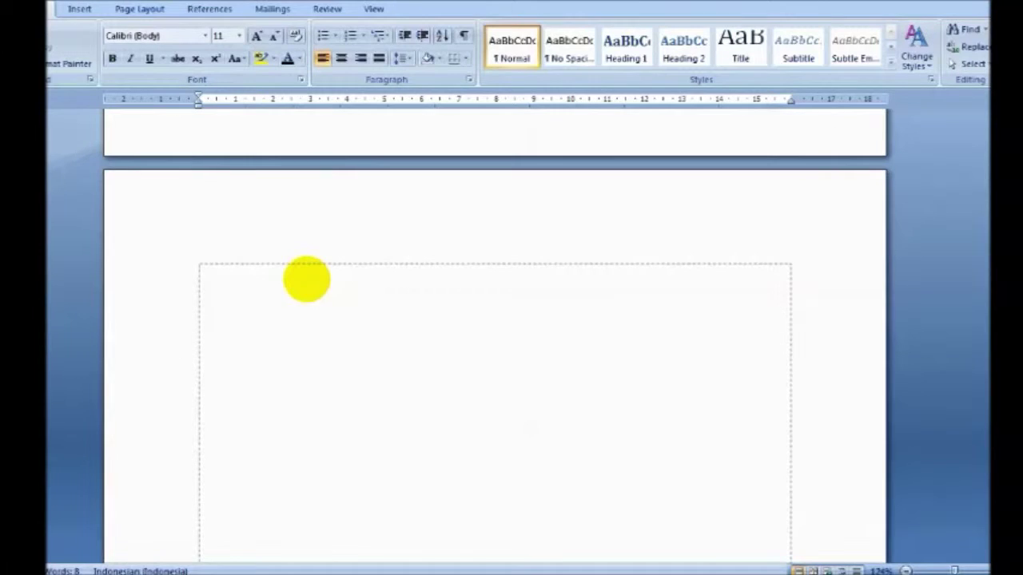
text(aslinya)
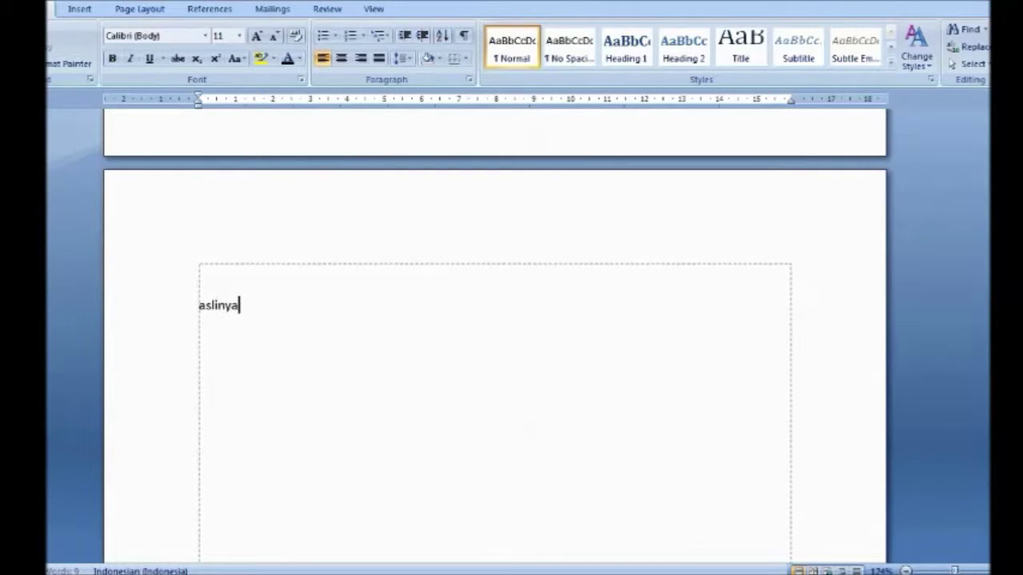
key(Return)
key(ctrl+v)
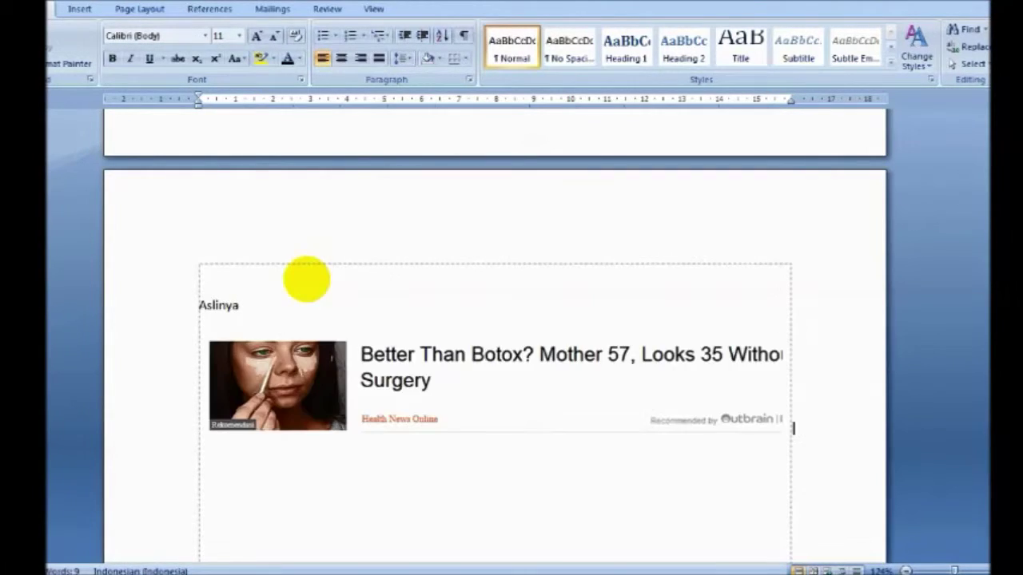
Add the caption "Yang sudah diubah" in Word and paste the altered article block, copied from the new screenshot in Paint, below it
text(yang sudah diuba)
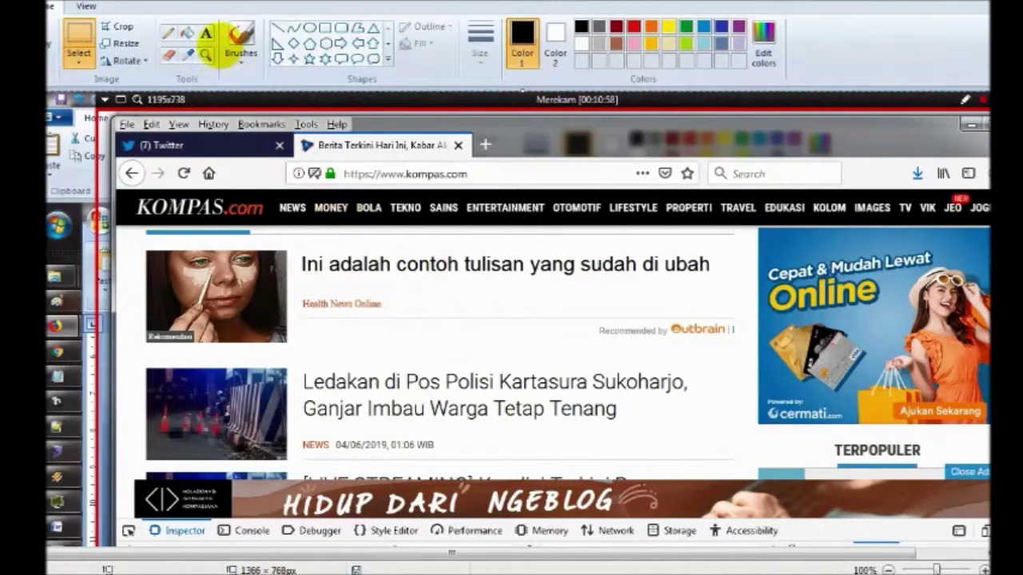
mouse_move(140, 231)
mouse_down()
mouse_move(188, 280)
mouse_move(722, 334)
mouse_move(749, 349)
mouse_up()
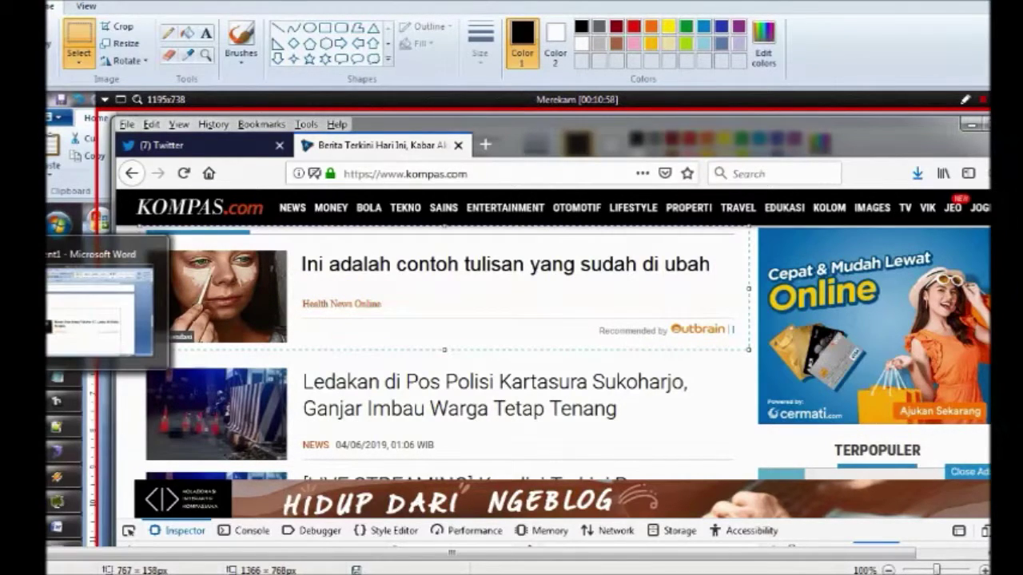
click(32, 280)
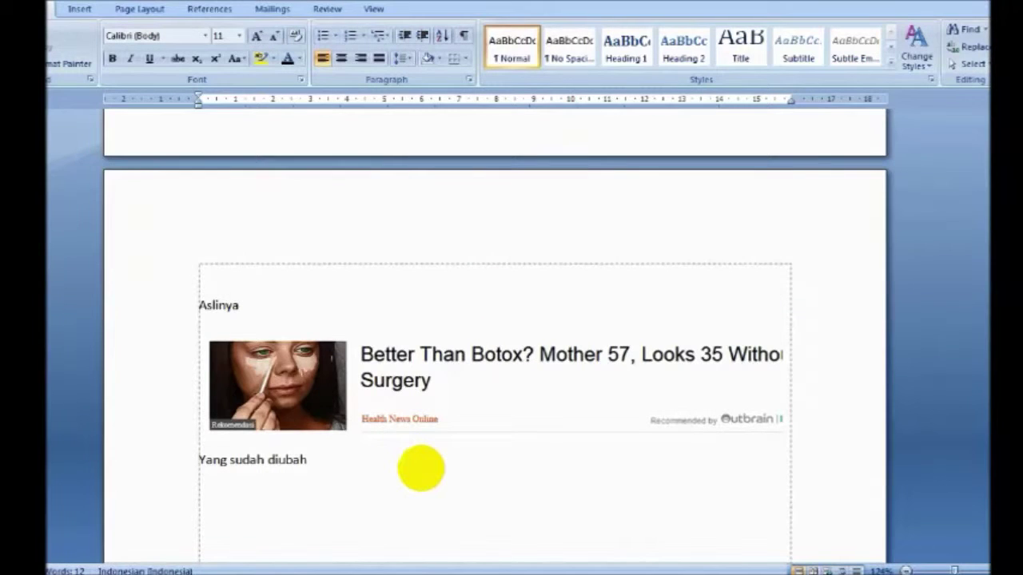
key(ctrl+v)
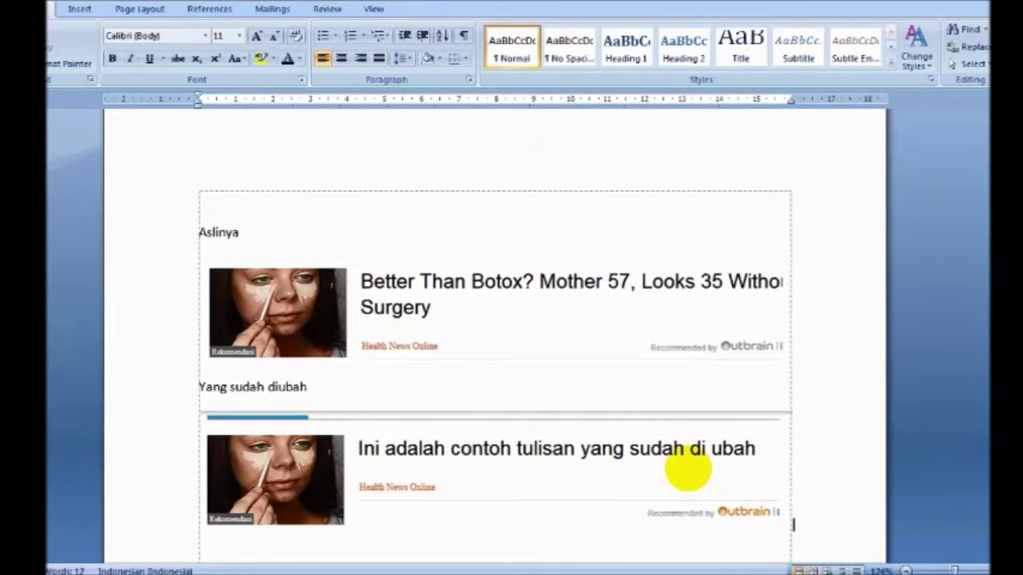
Add the lines "Untuk gambar juga tidak menjadi masalah , langkahnya seperti tadi," and "Hanya dengan mengubah src dari gambar" below the altered capture
scroll(687, 470, down, 1)
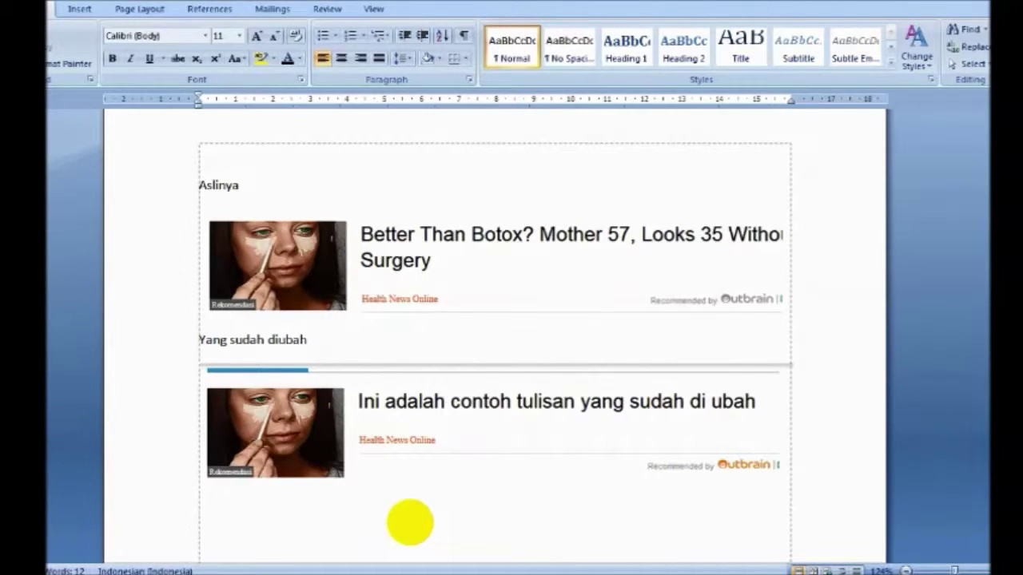
click(410, 523)
text(Untuk gambar juga tidak)
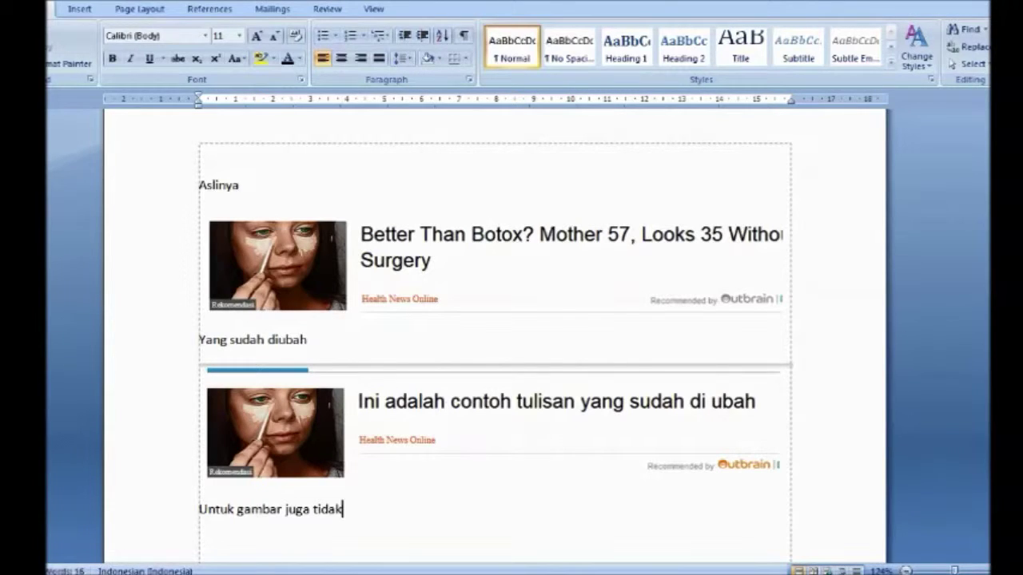
text( menjadi)
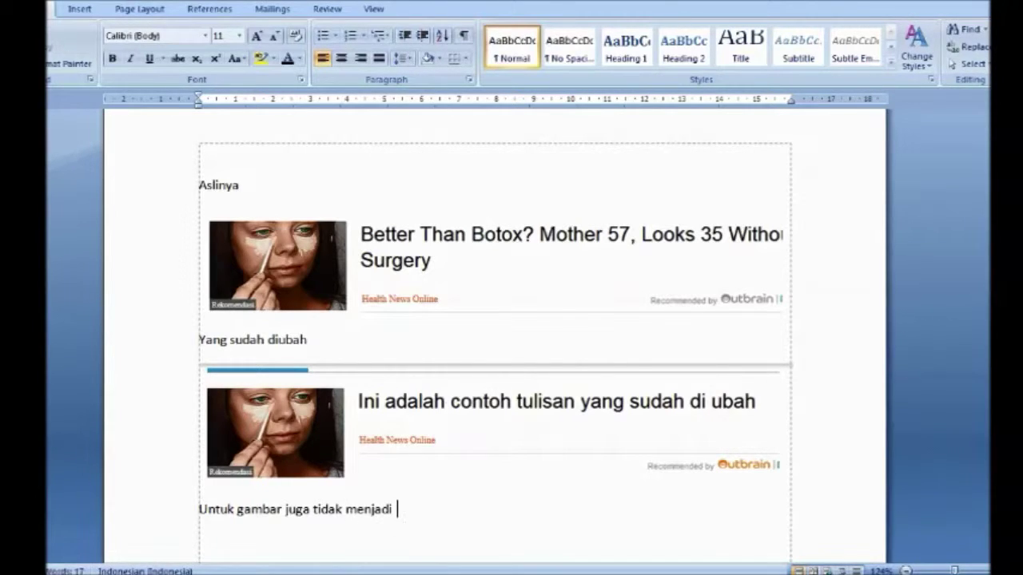
text( masalah , langkahnya sepe)
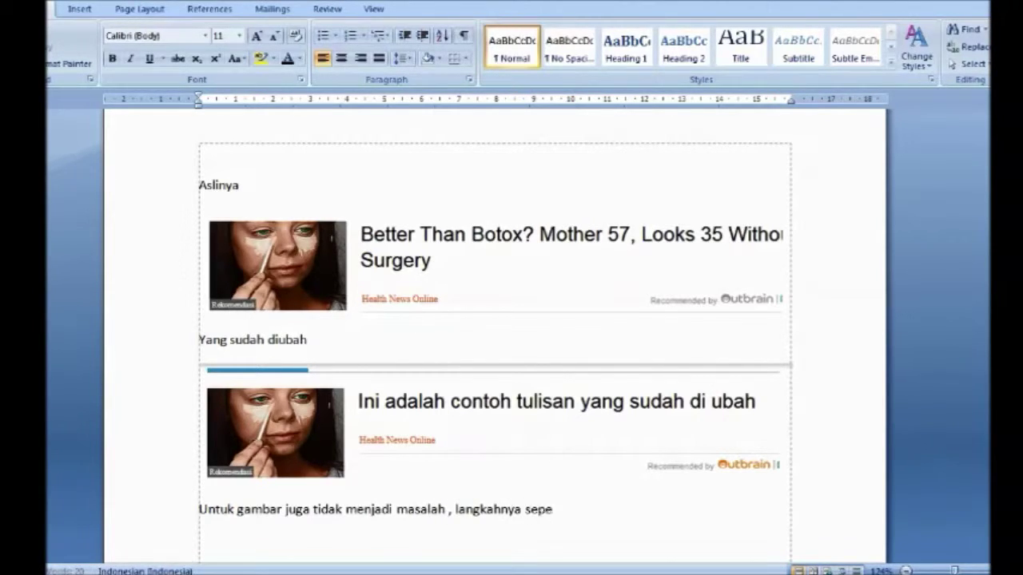
text(rti tadi, Han)
text(ya deng)
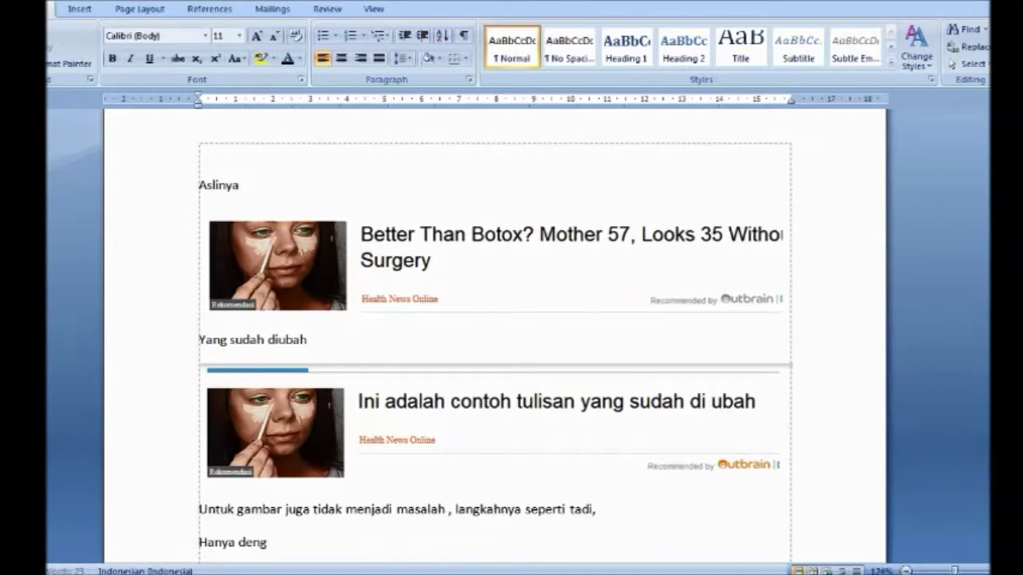
text(an mengubah )
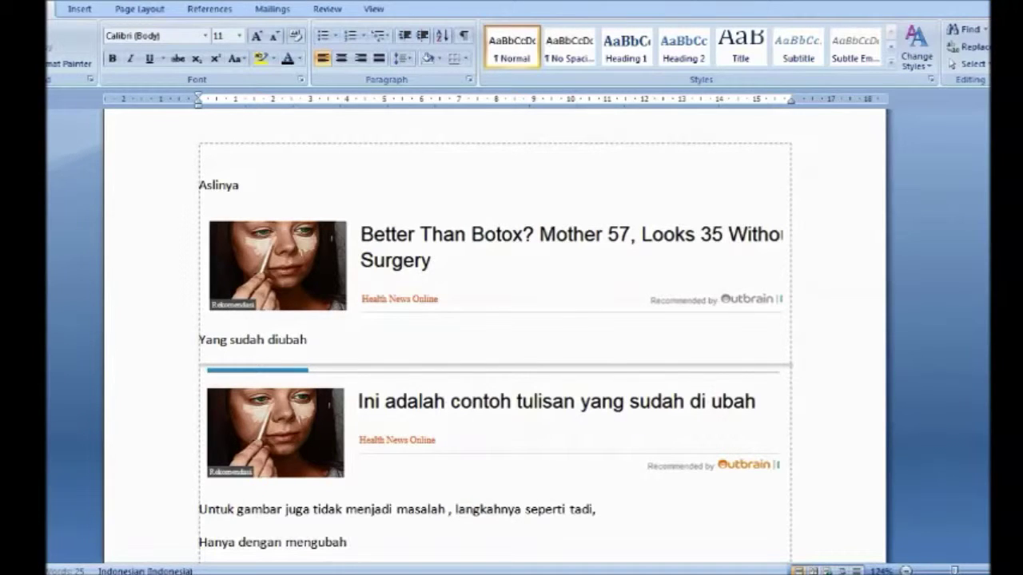
text(src dari gambar)
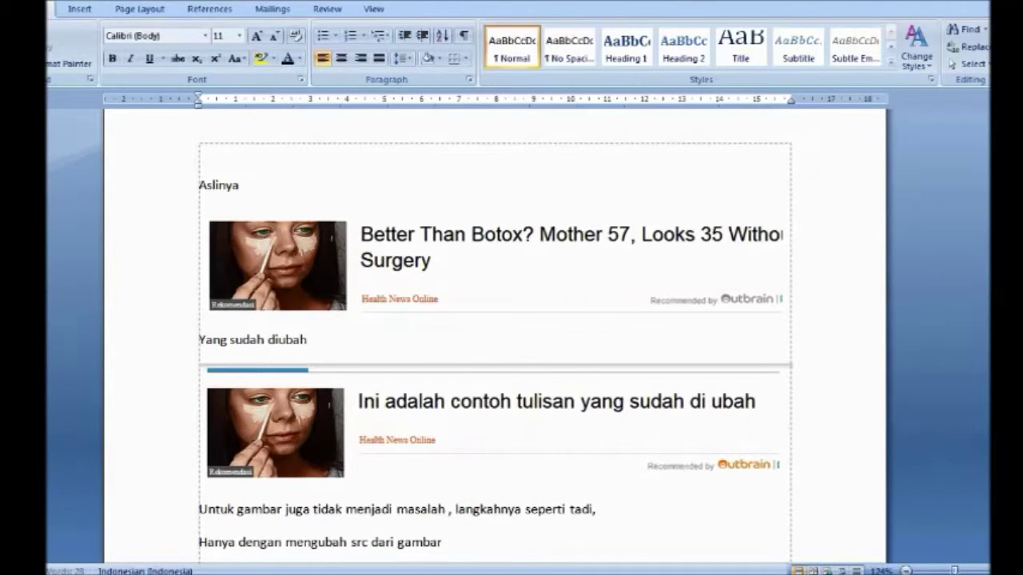
key(Return)
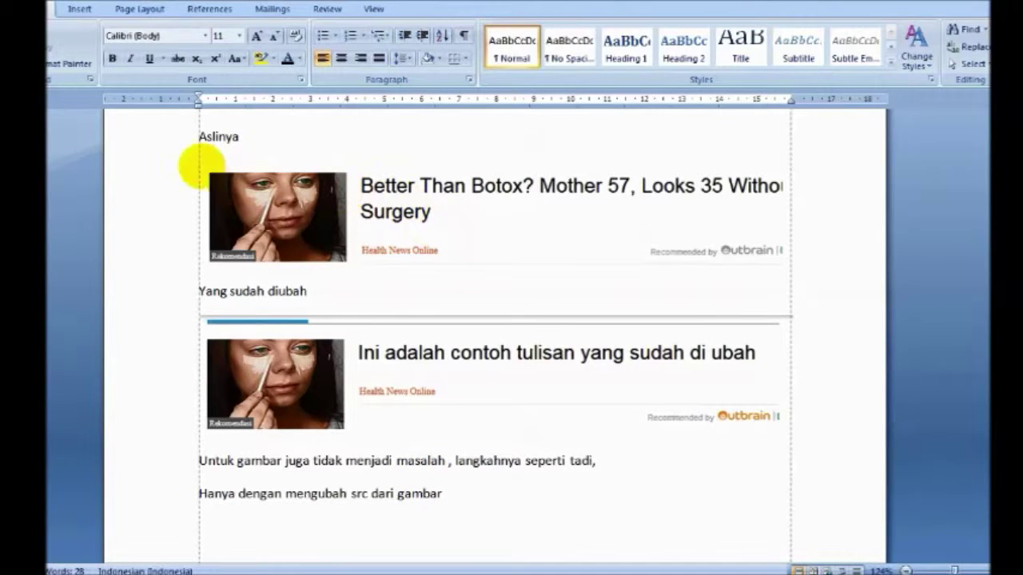
Switch to Firefox, search for "gambar doraemon" in a new tab and copy the image location of the second Doraemon picture in the results
mouse_move(24, 132)
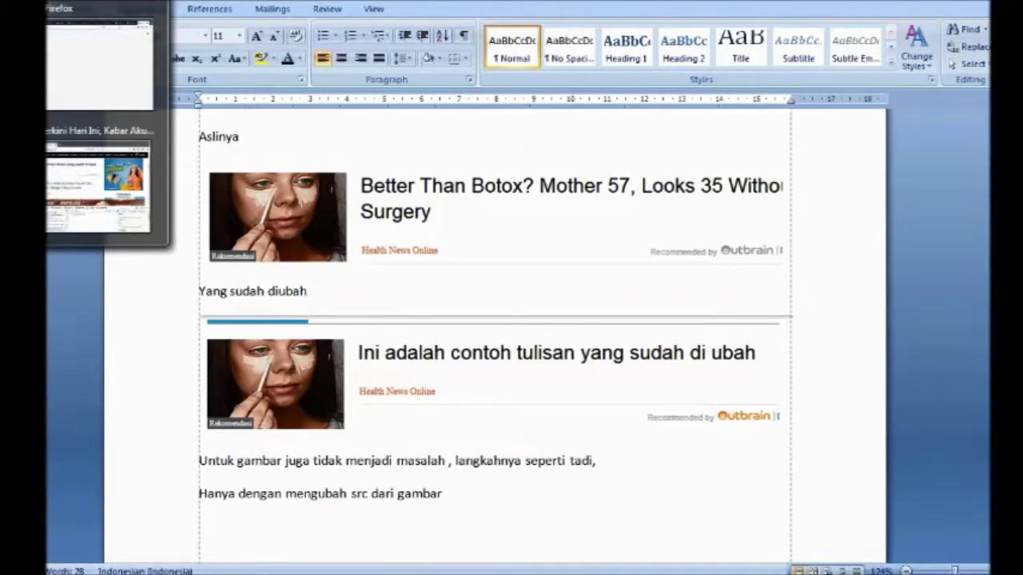
click(80, 180)
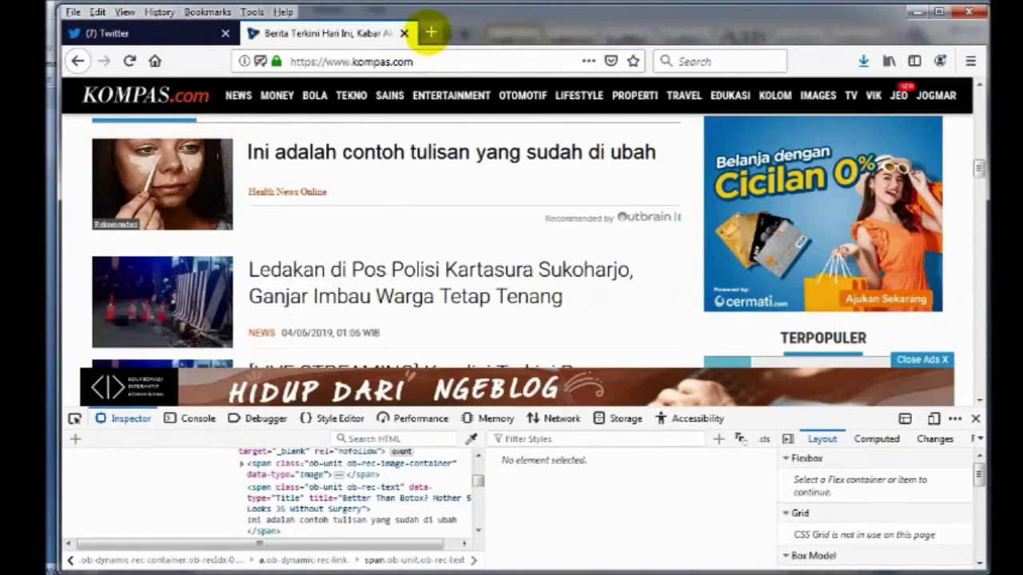
click(429, 33)
click(711, 62)
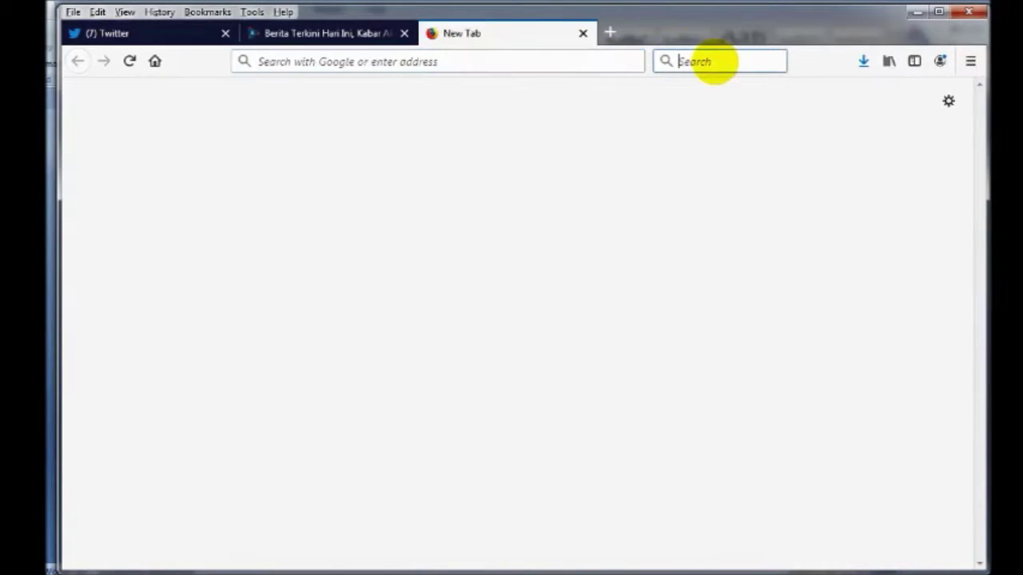
text(gamar)
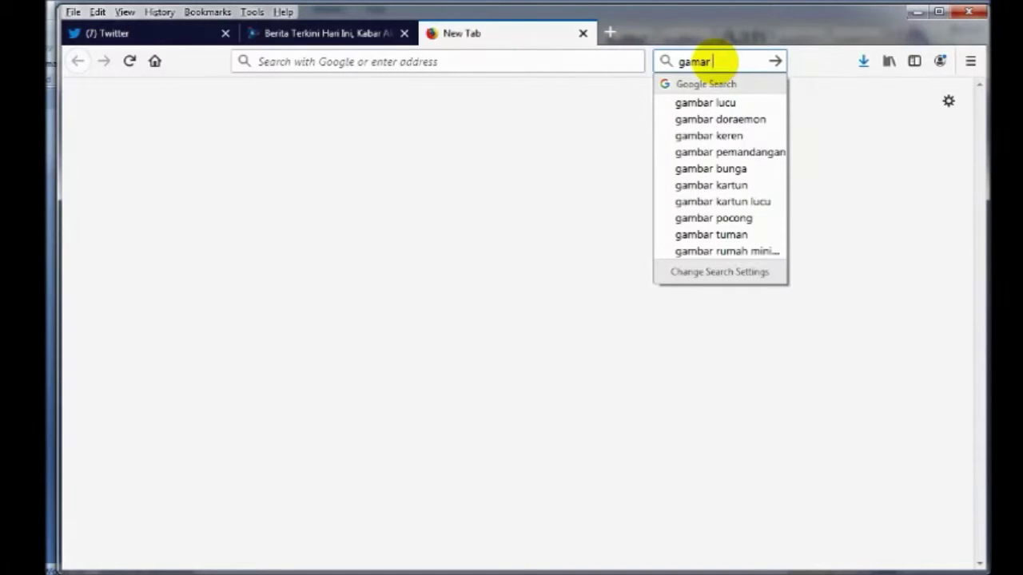
key(Down)
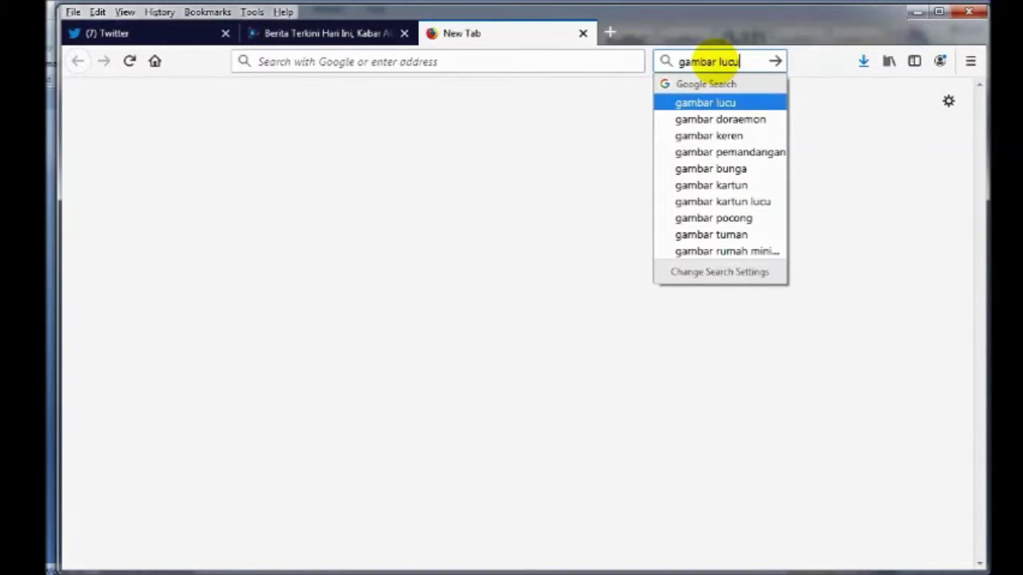
key(Down)
key(Return)
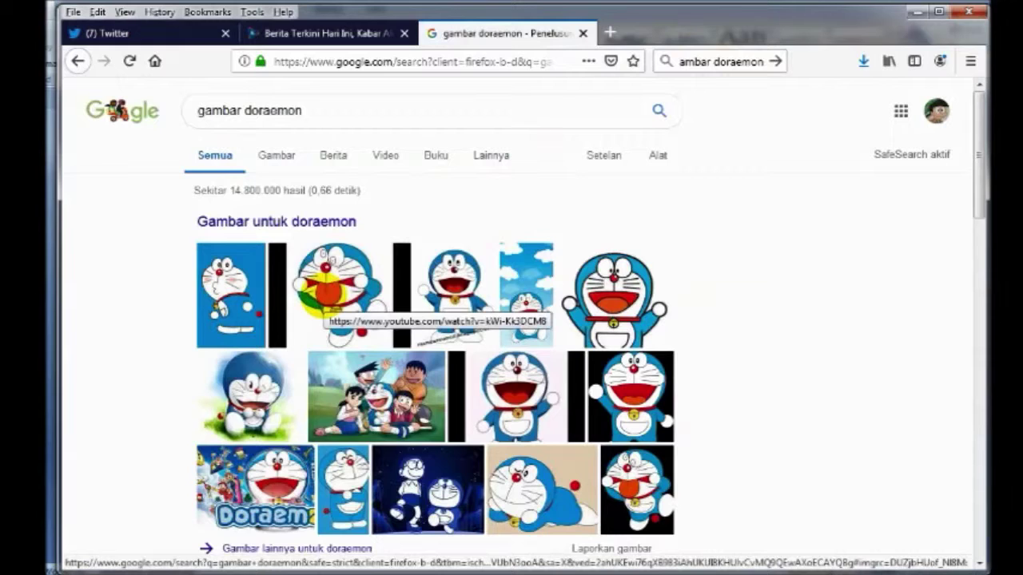
right_click(324, 307)
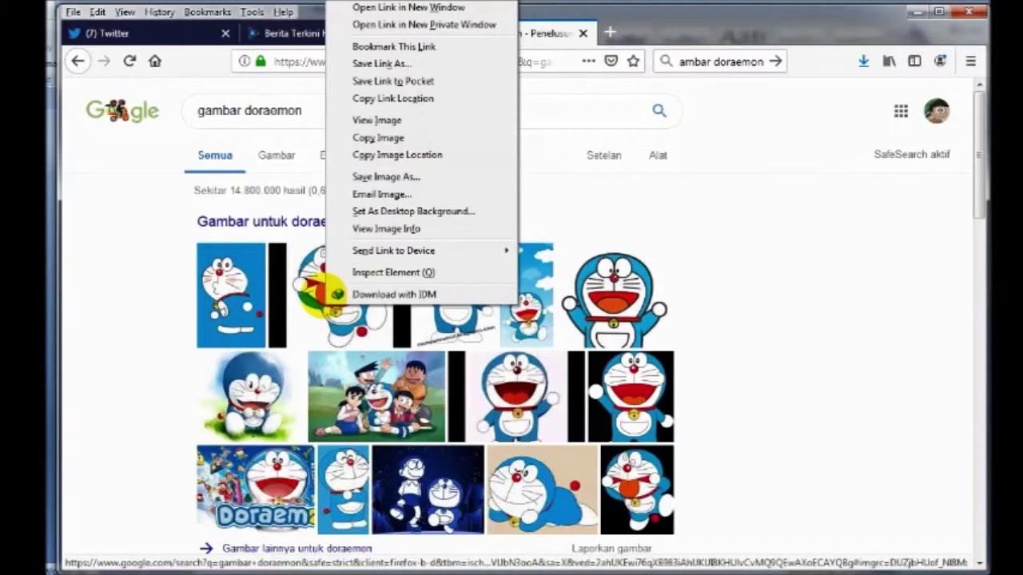
click(388, 154)
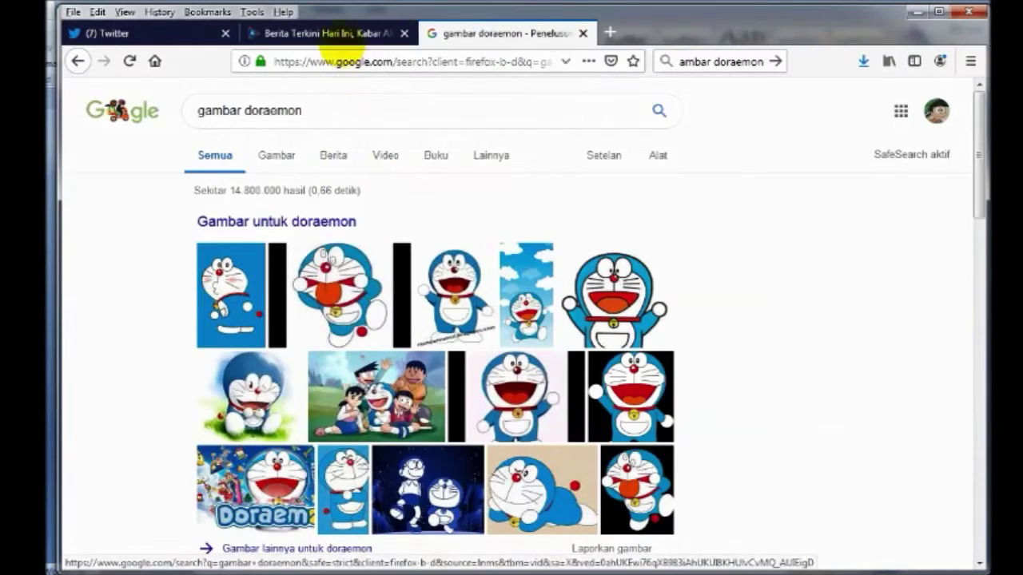
Inspect the altered article's thumbnail on the kompas.com page, replace its src value with the copied Doraemon image location and close the inspector
click(330, 33)
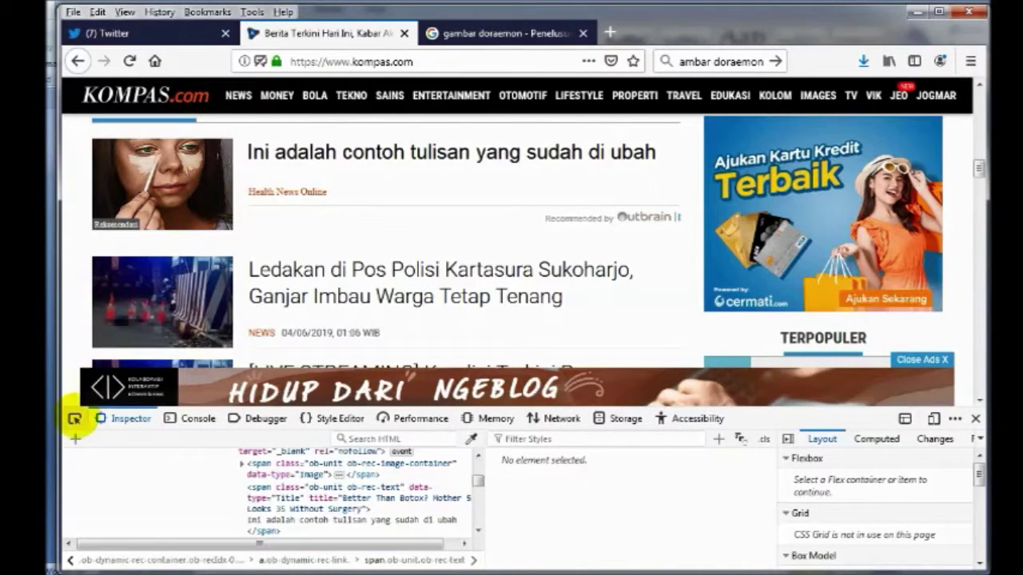
click(74, 418)
click(144, 174)
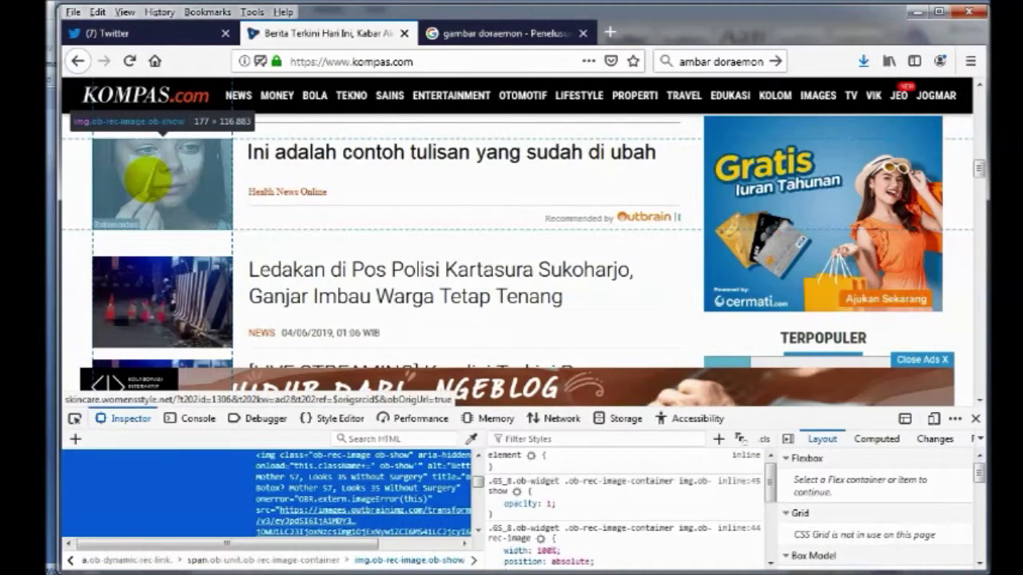
mouse_move(335, 538)
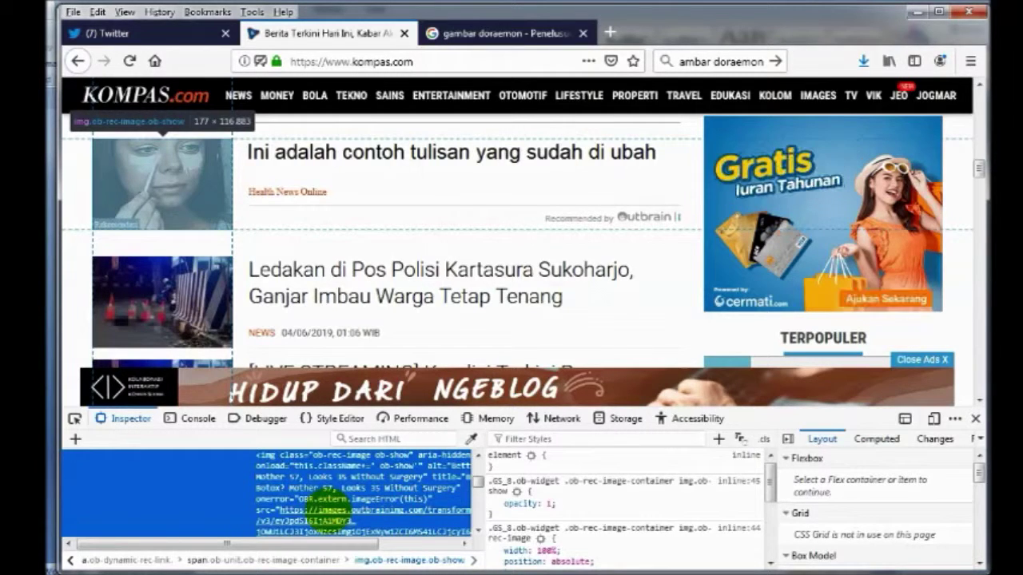
scroll(323, 499, down, 1)
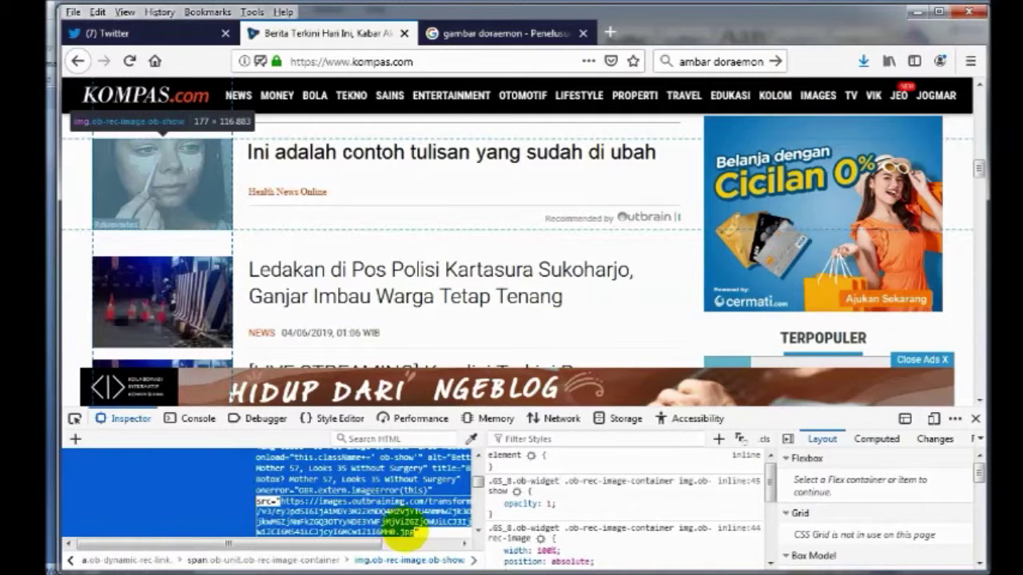
click(411, 532)
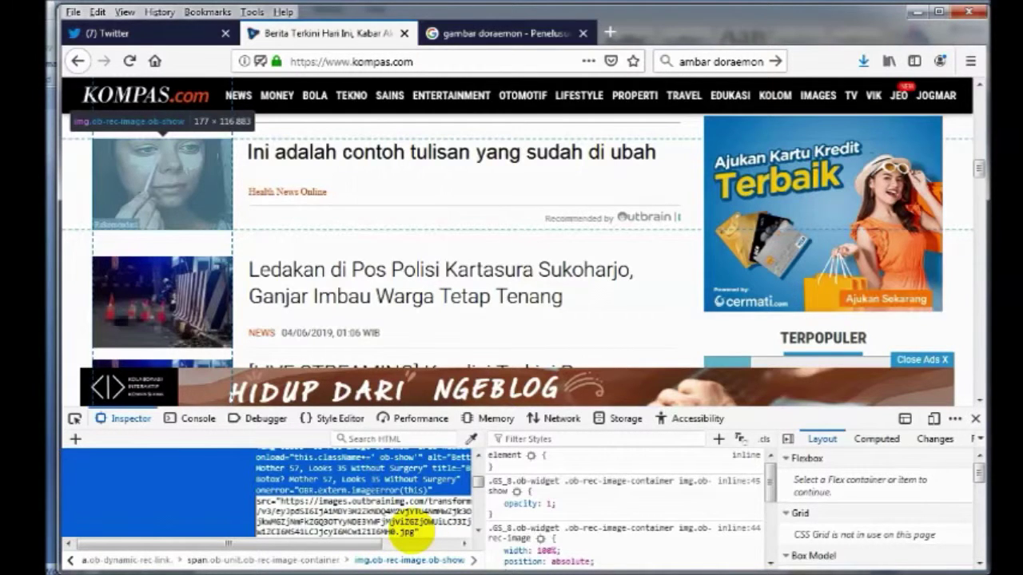
drag(412, 532, 267, 501)
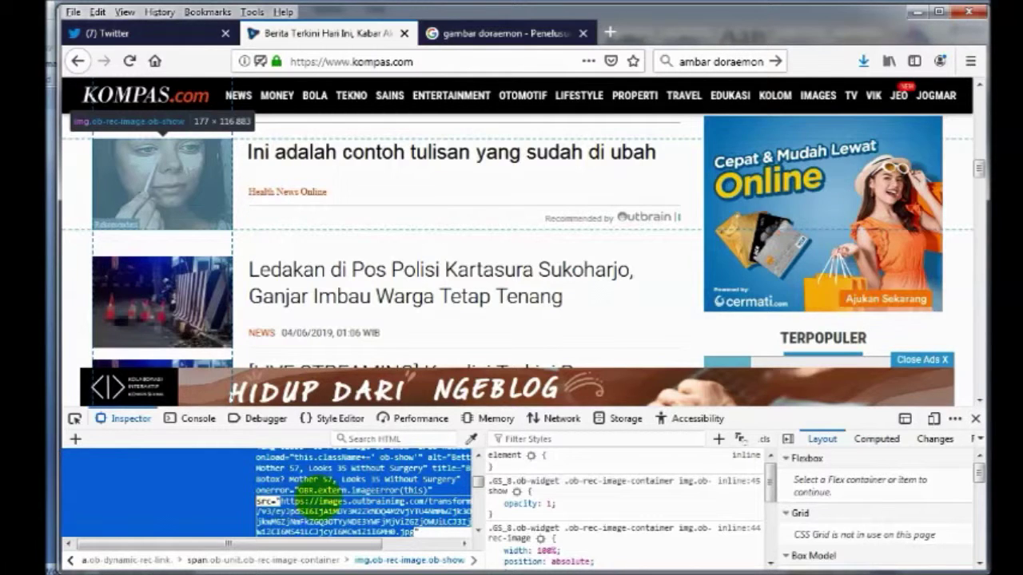
key(ctrl+v)
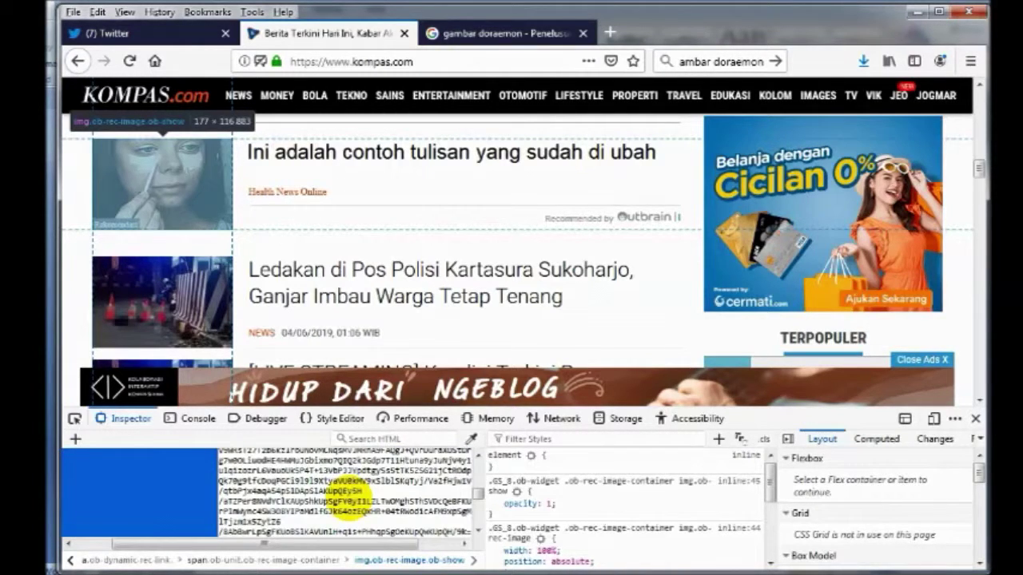
click(176, 487)
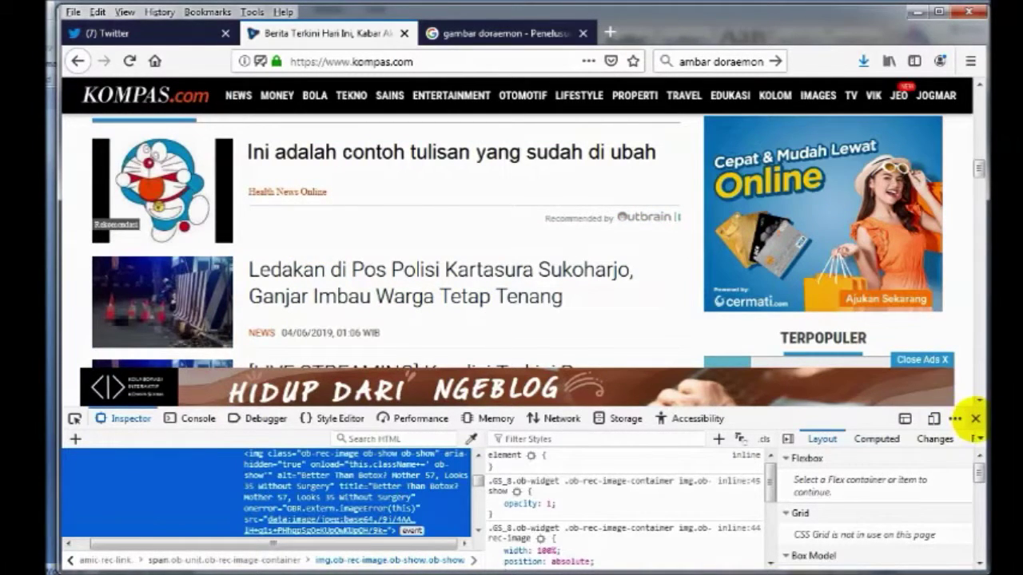
click(974, 418)
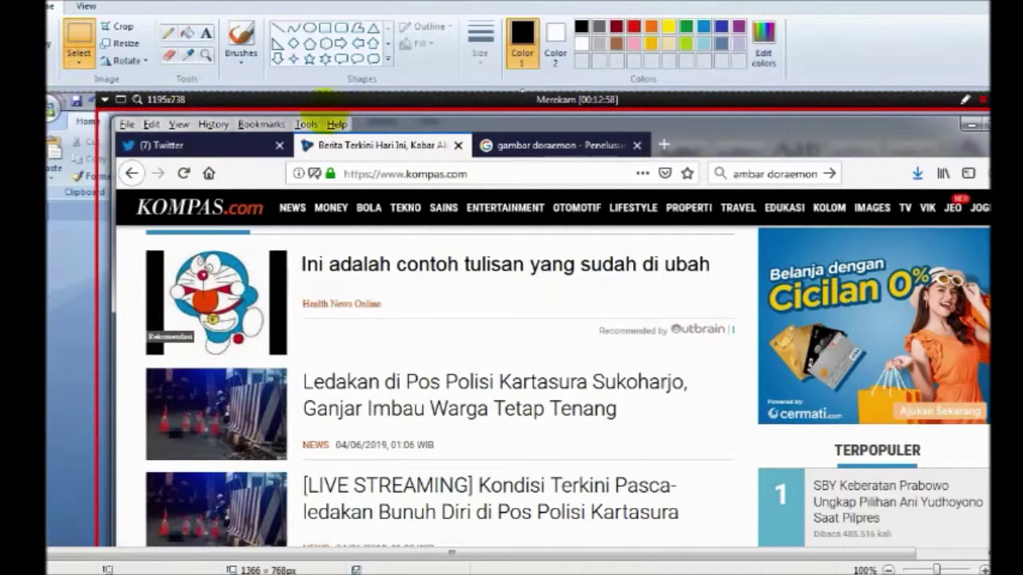
Copy the altered article block with the Doraemon thumbnail from the new Paint screenshot and paste it below the "src dari gambar" line in Word
click(117, 30)
mouse_move(138, 242)
mouse_down()
mouse_move(422, 366)
mouse_move(752, 365)
mouse_up()
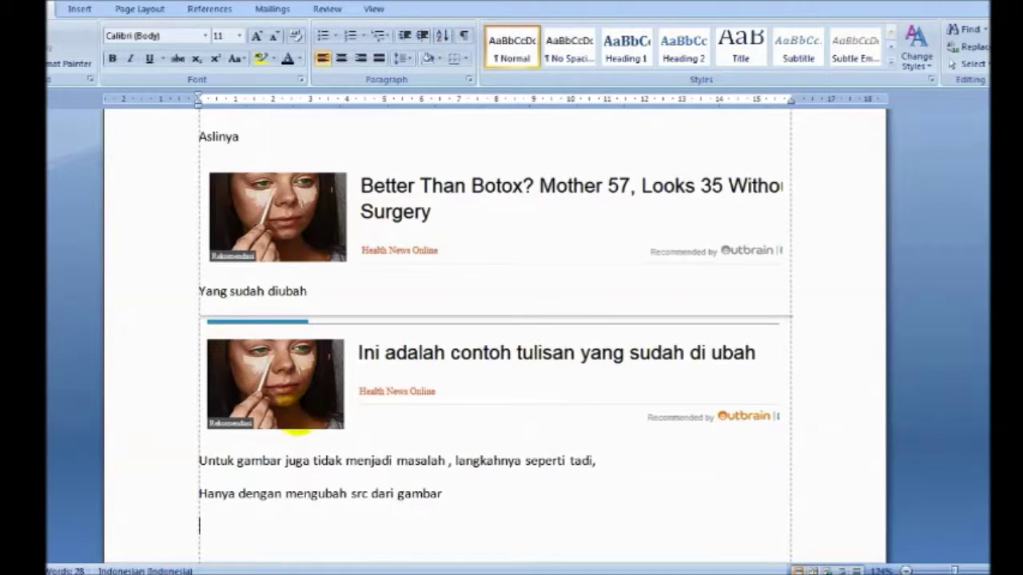
scroll(300, 501, down, 2)
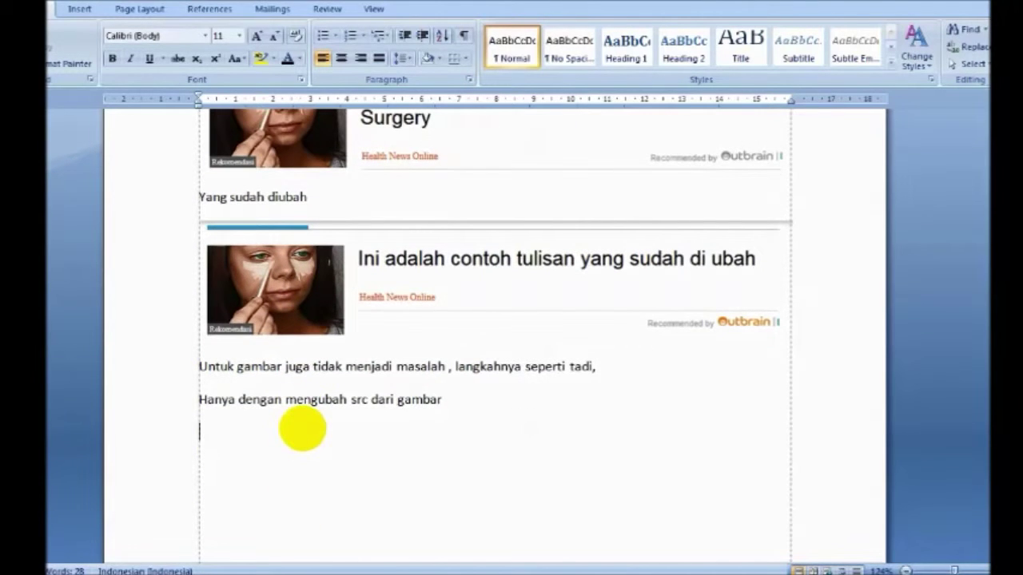
click(302, 429)
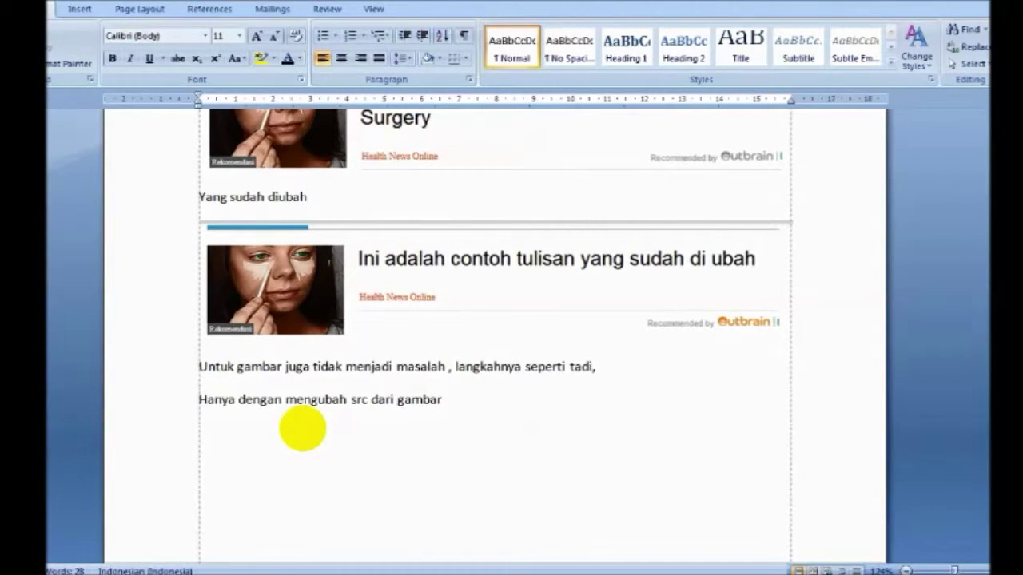
key(ctrl+v)
Add the caption "Contoh gambar dan tulisan yang sudah diubah" below the pasted Doraemon capture
text(contoh )
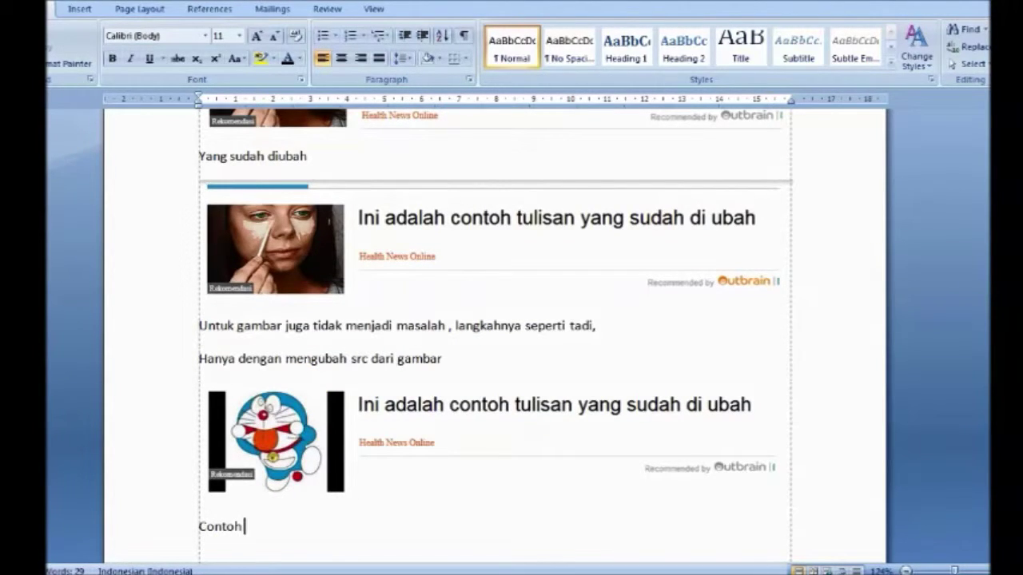
text(gambar)
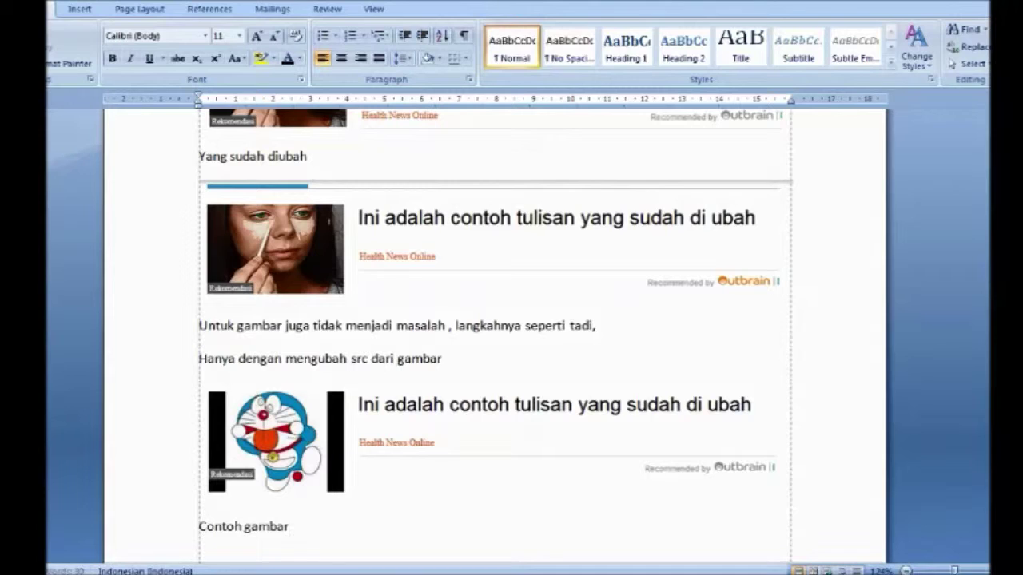
text( dan tulisan yang sudah diubah)
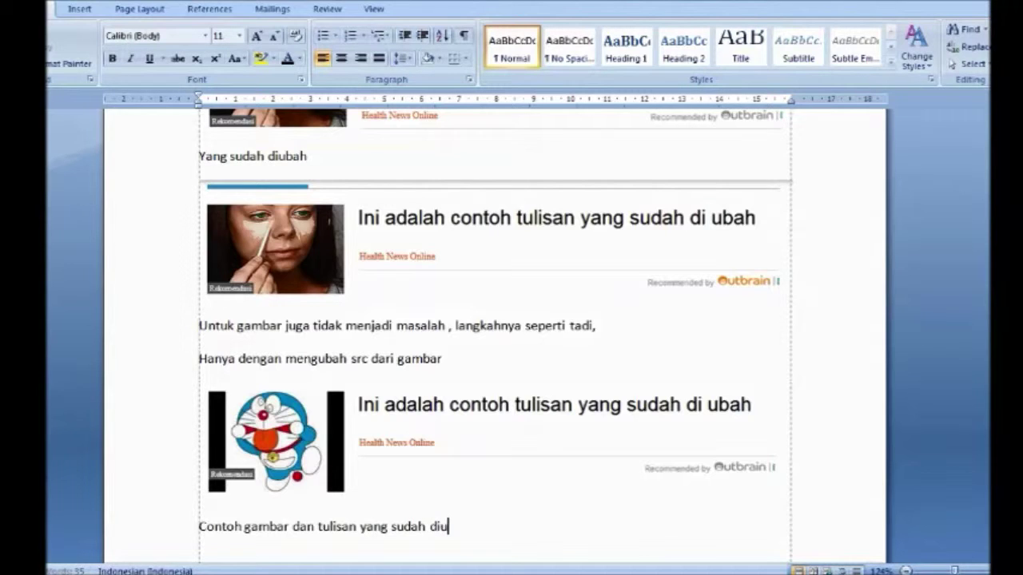
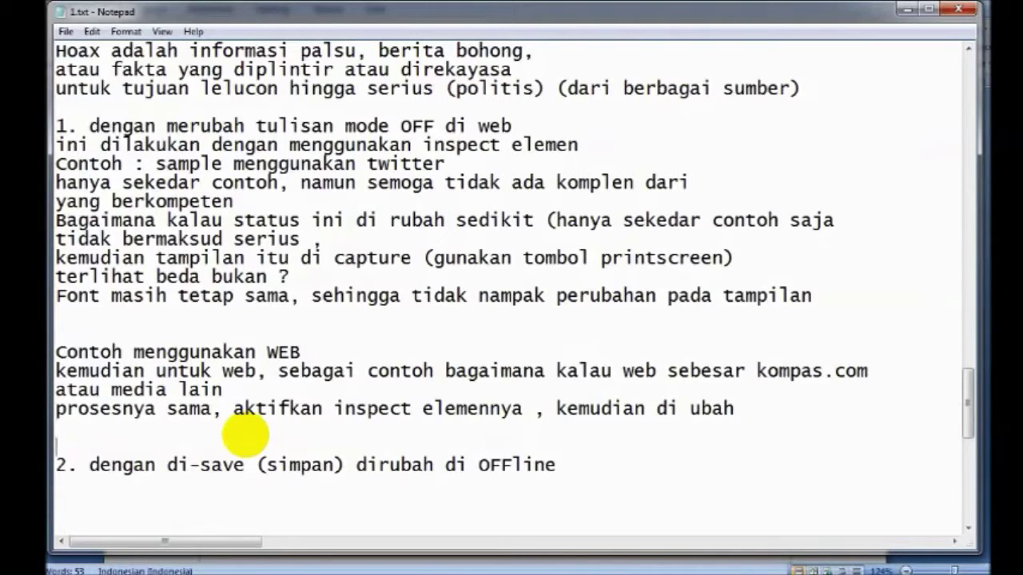
In Notepad, add "berikutnya adalah dengan menyimpan halaman web kemudian mengubahnya pada mode OFFline" on two lines under heading 2, followed by blank lines
text(berikutnya)
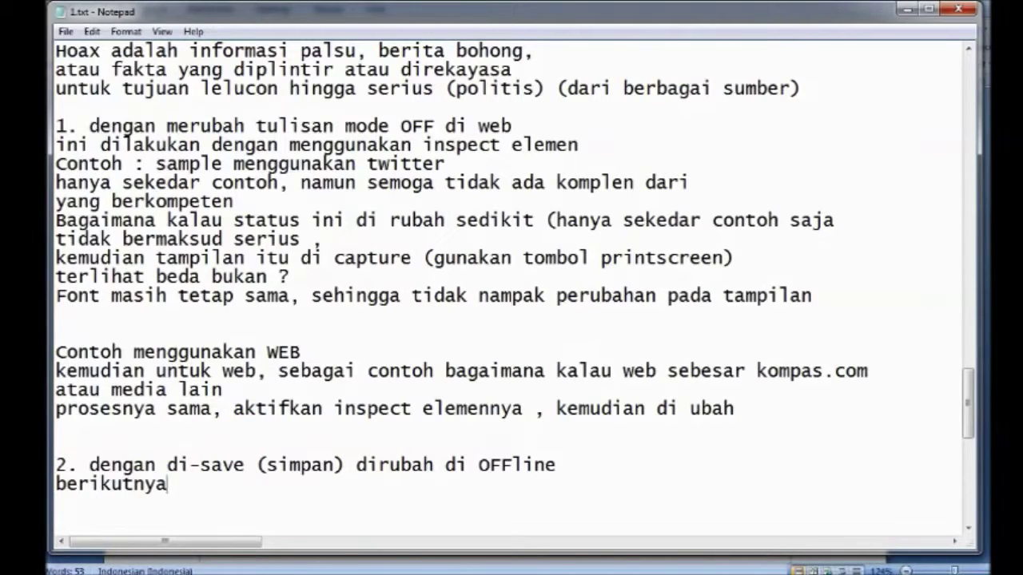
text( adalah den)
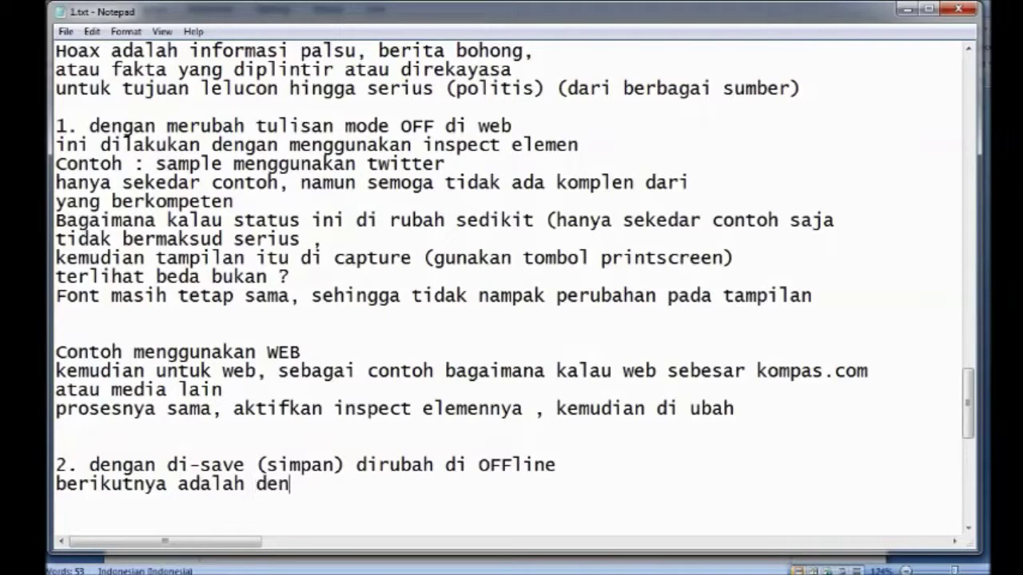
text(gan menyimpan)
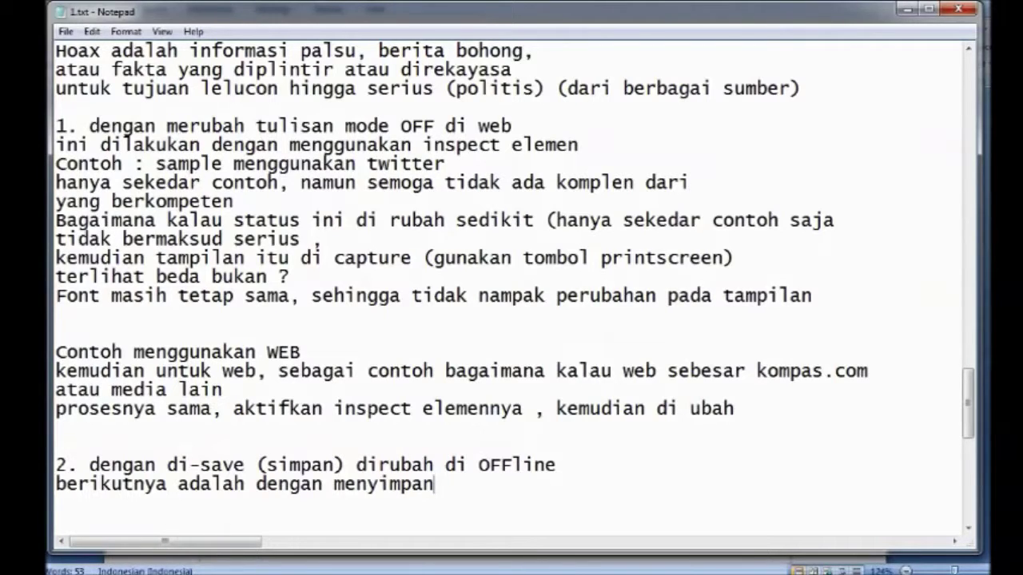
text(halaman )
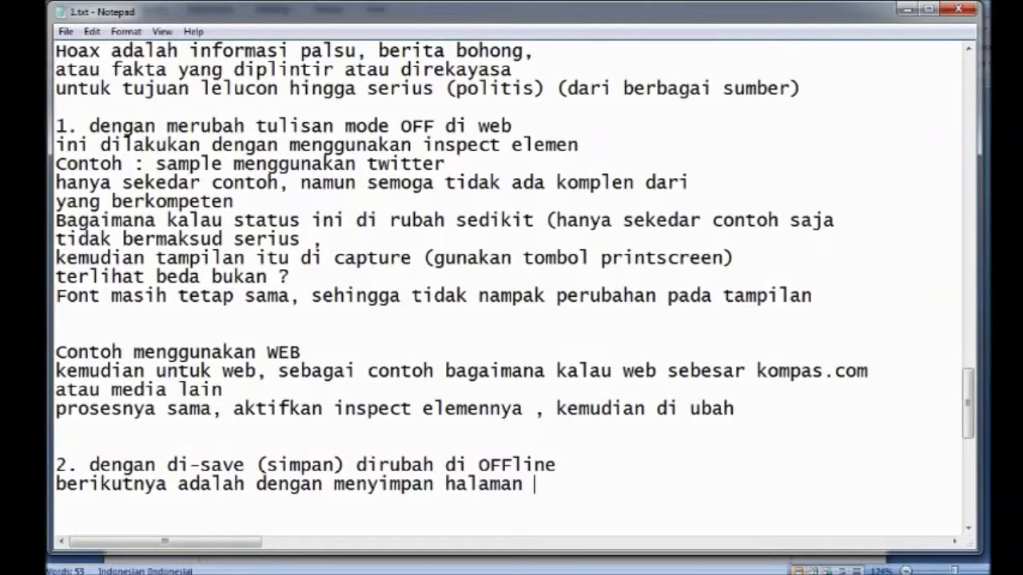
text(web kemu)
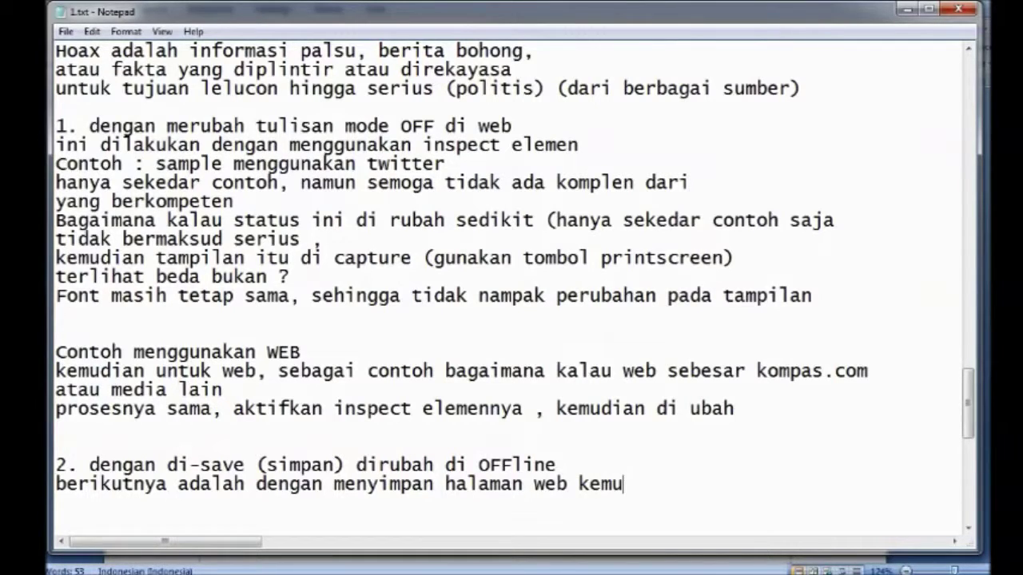
text(dian mengubahnya pada mode)
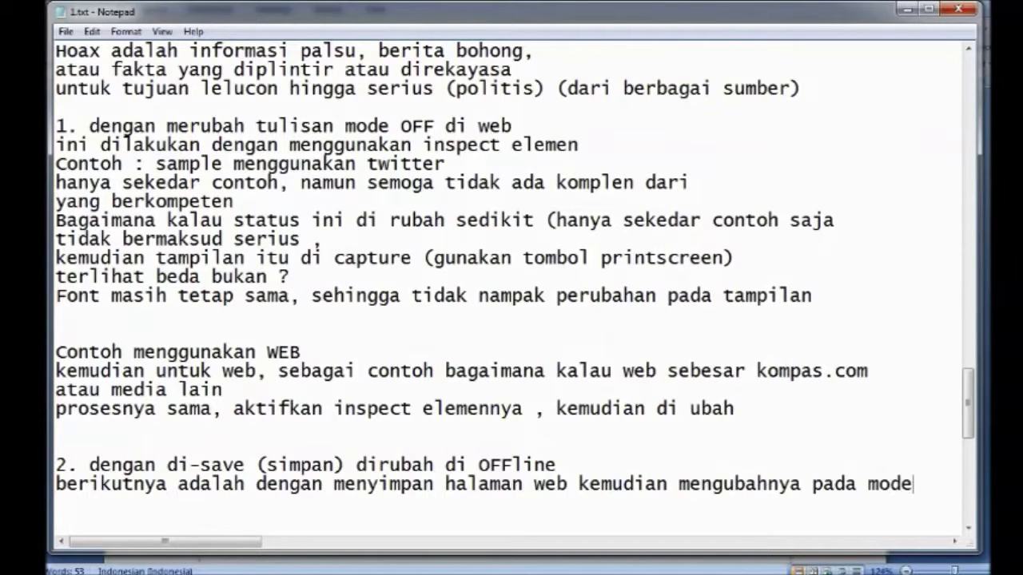
key(Return)
text(OFFline)
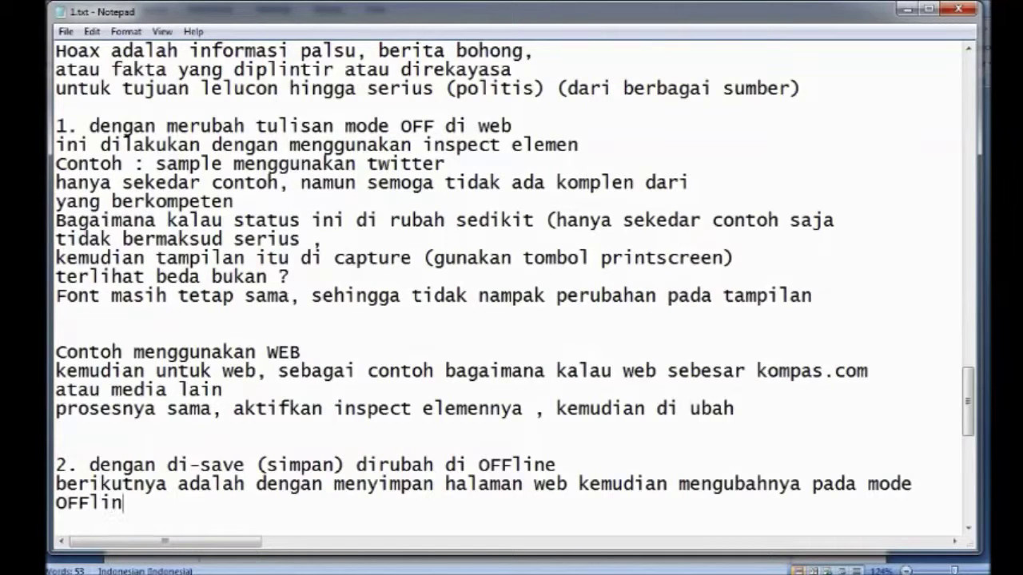
key(Return)
key(Return)
key(Return)
key(Return)
key(Return)
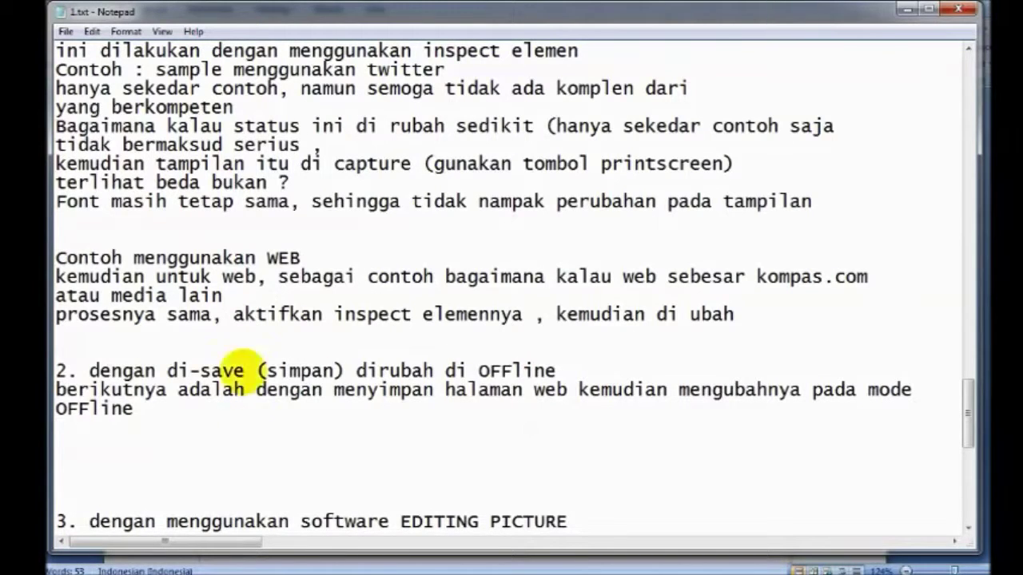
Review the altered article on the kompas.com page in Firefox and return to the notes in Notepad
click(32, 112)
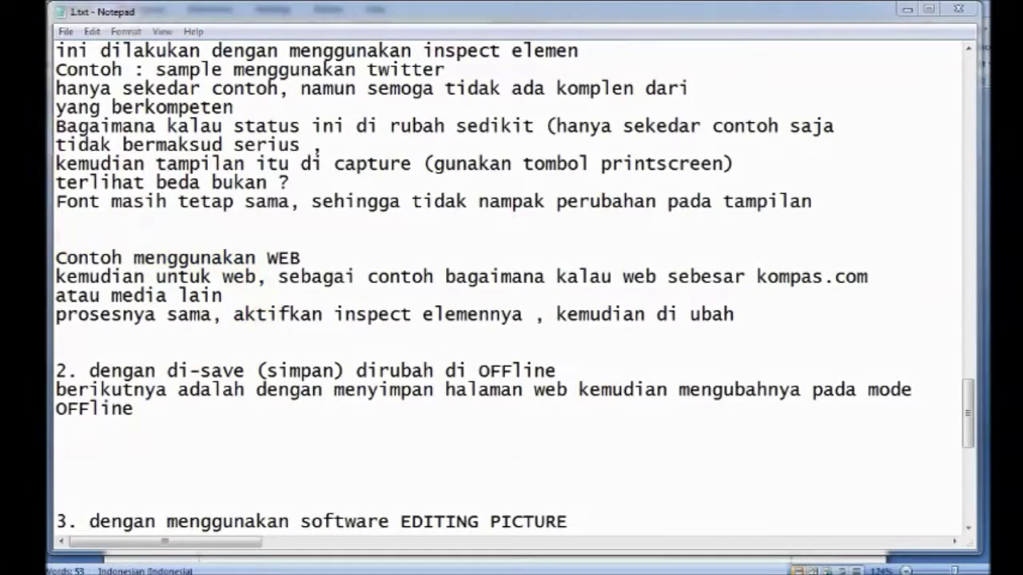
click(116, 188)
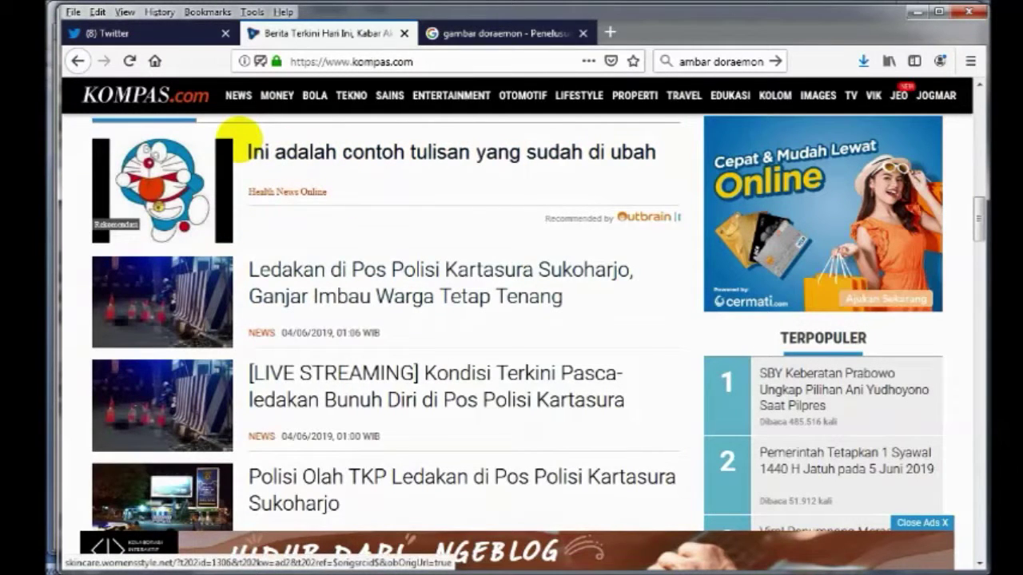
click(32, 177)
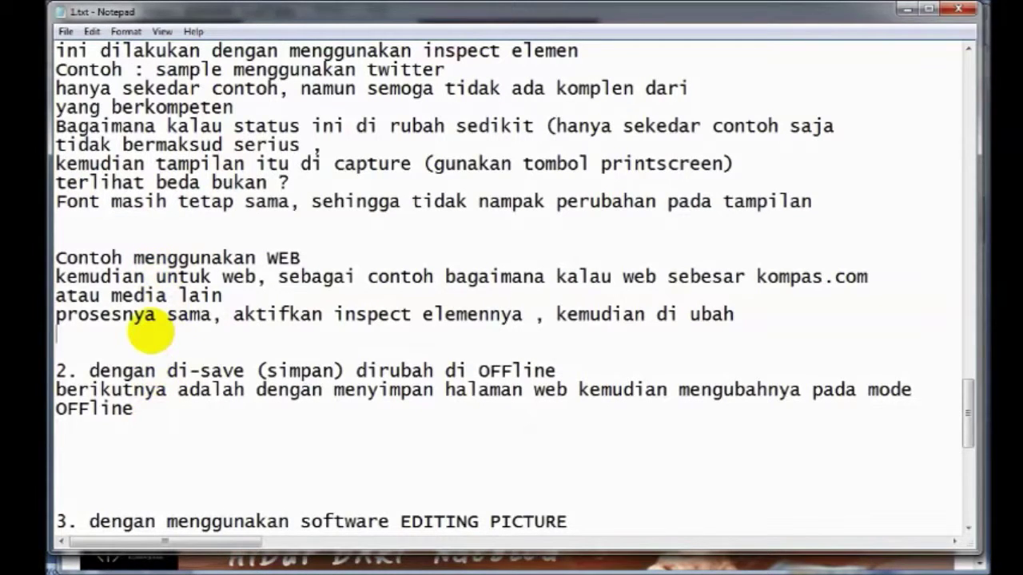
Add the line "Tampilan itu kalau di refresh (pencet tombol F5)" at the end of the "Contoh menggunakan WEB" notes
text(Tam)
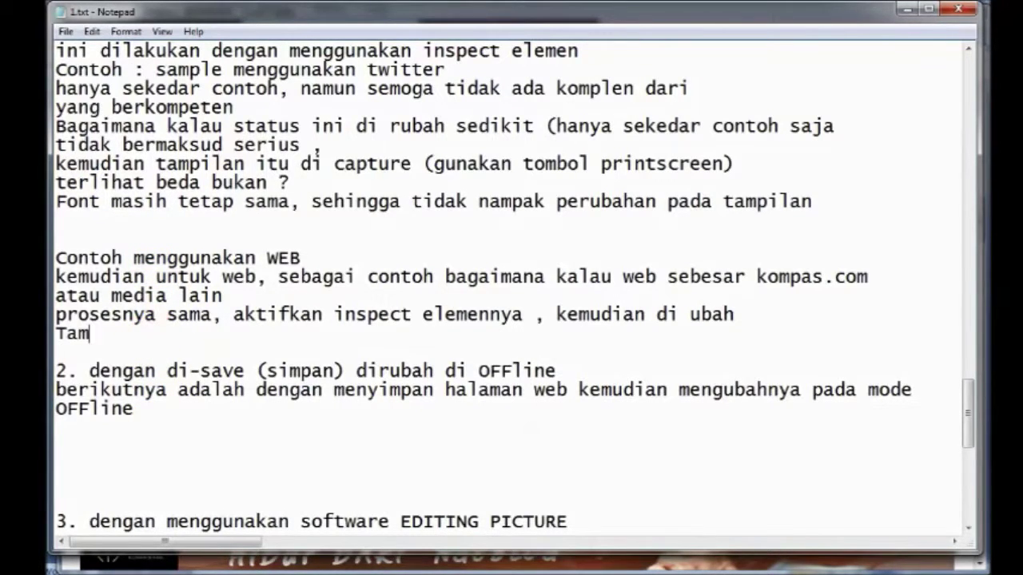
text(pilan)
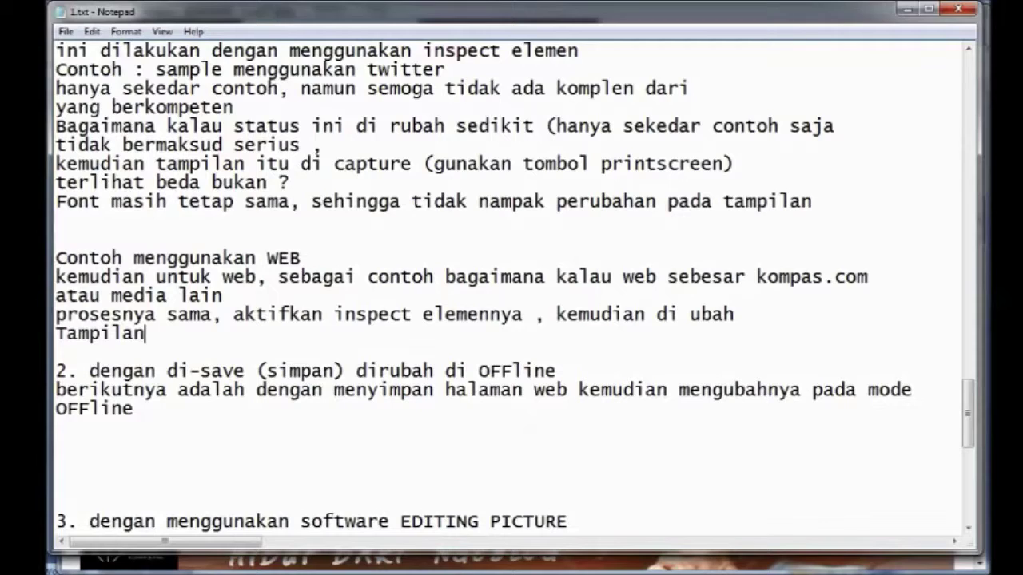
text( itu kalau di )
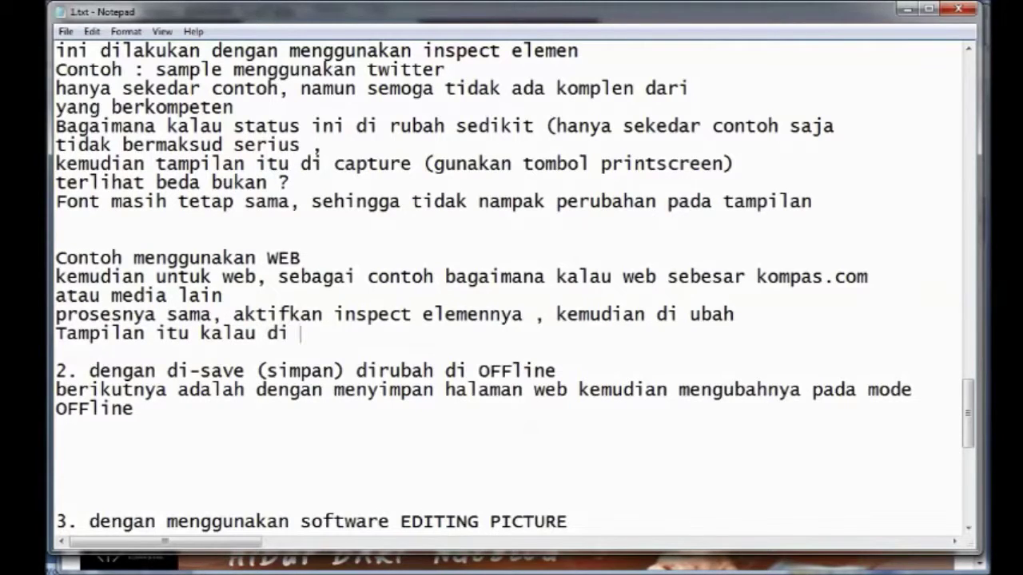
text(refres)
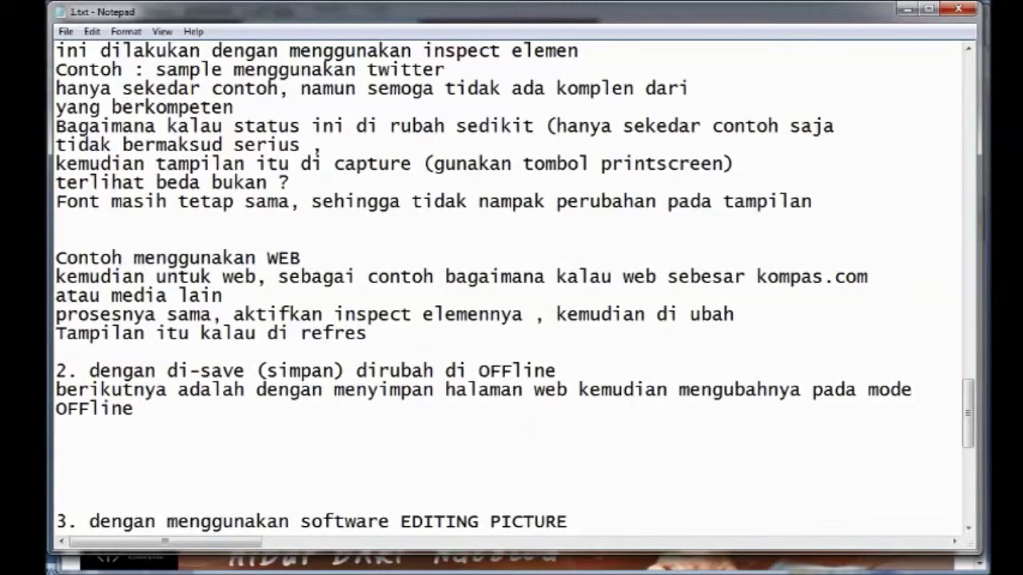
text(h (pencet )
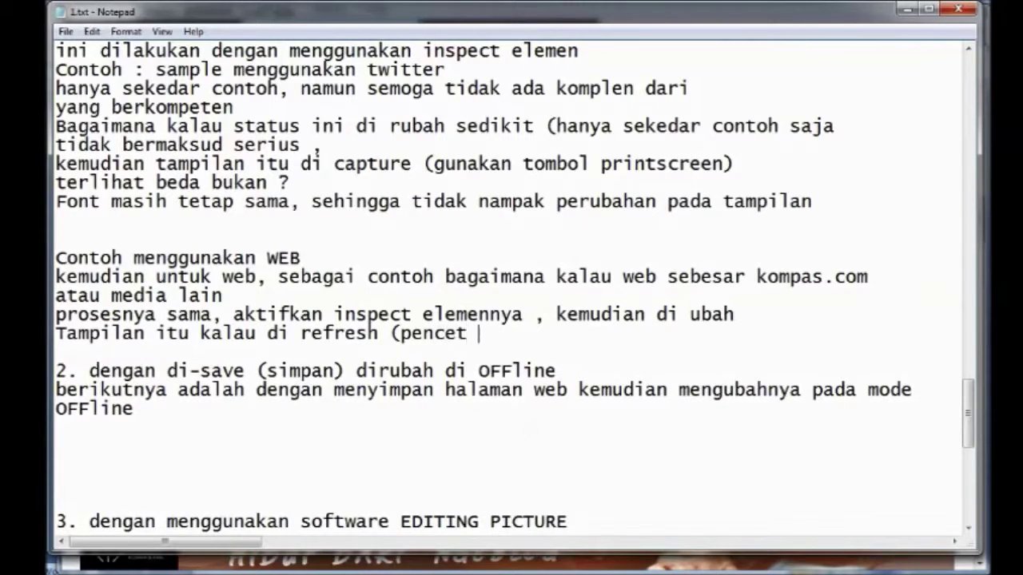
text(tombol )
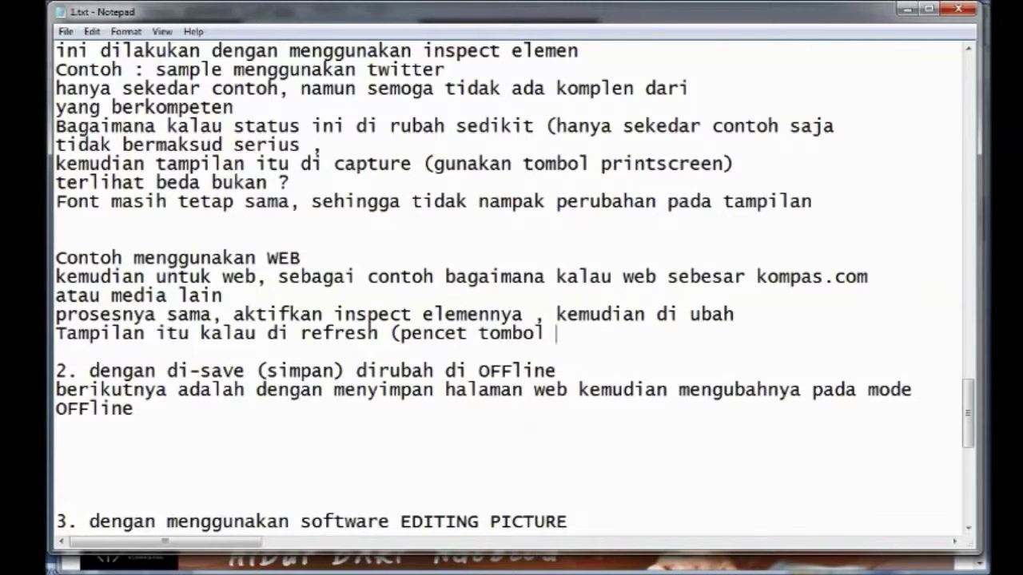
text(F5))
key(Return)
Continue the refresh note with the line "maka akan berubah sesuai aslinya kembali,"
text(maka)
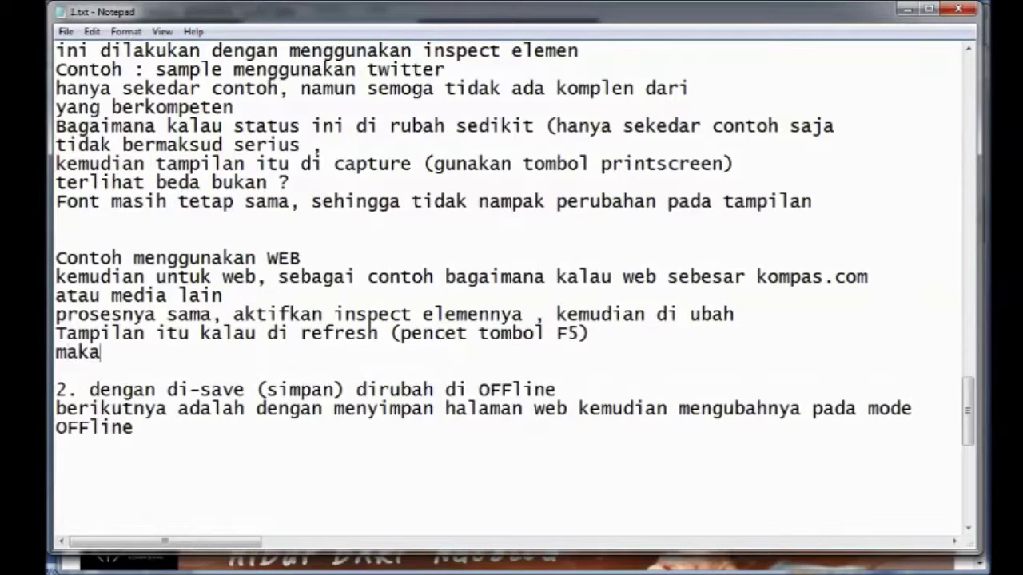
text( akan )
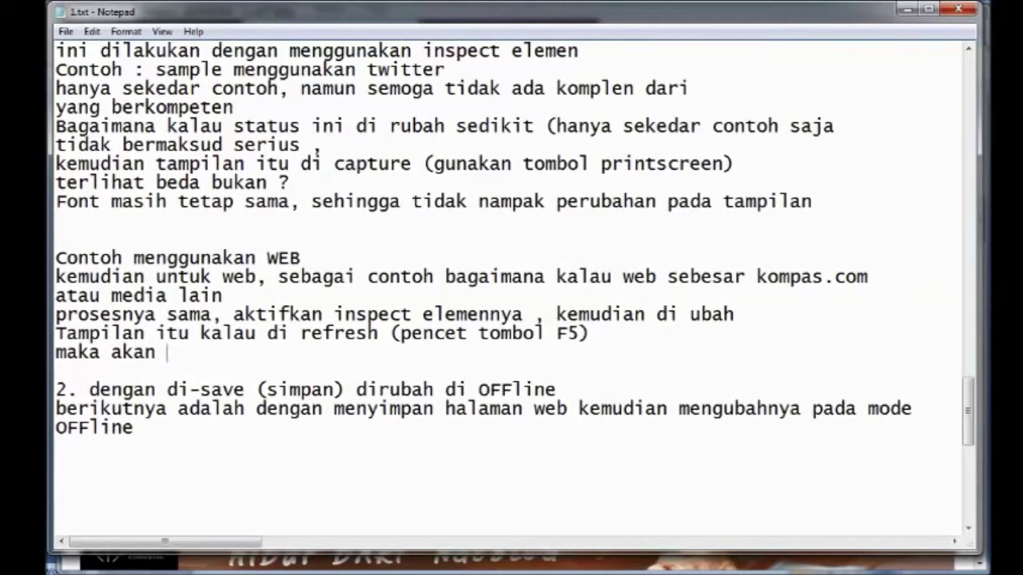
text(berubah )
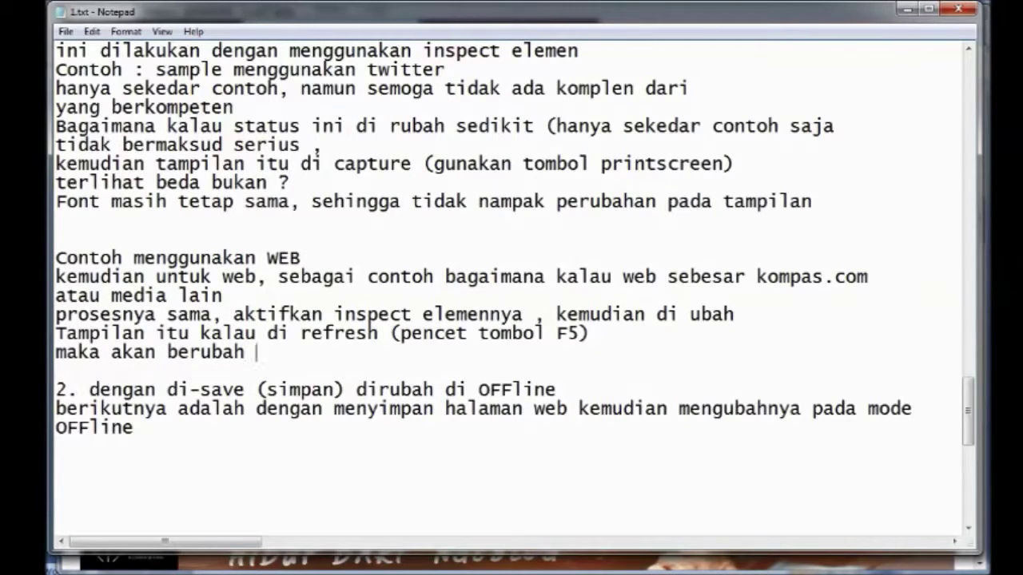
text(sesuai a)
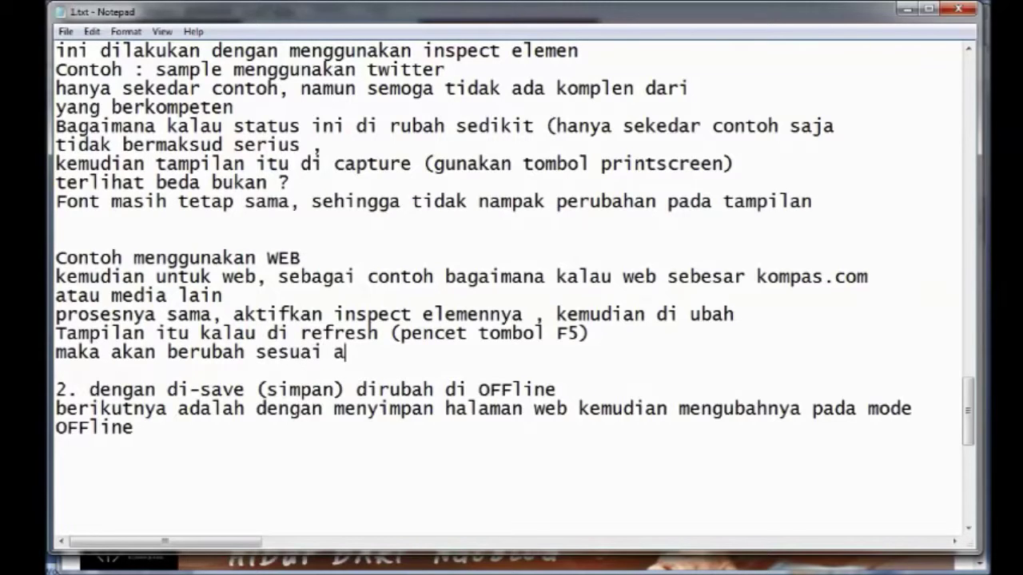
text(slinya)
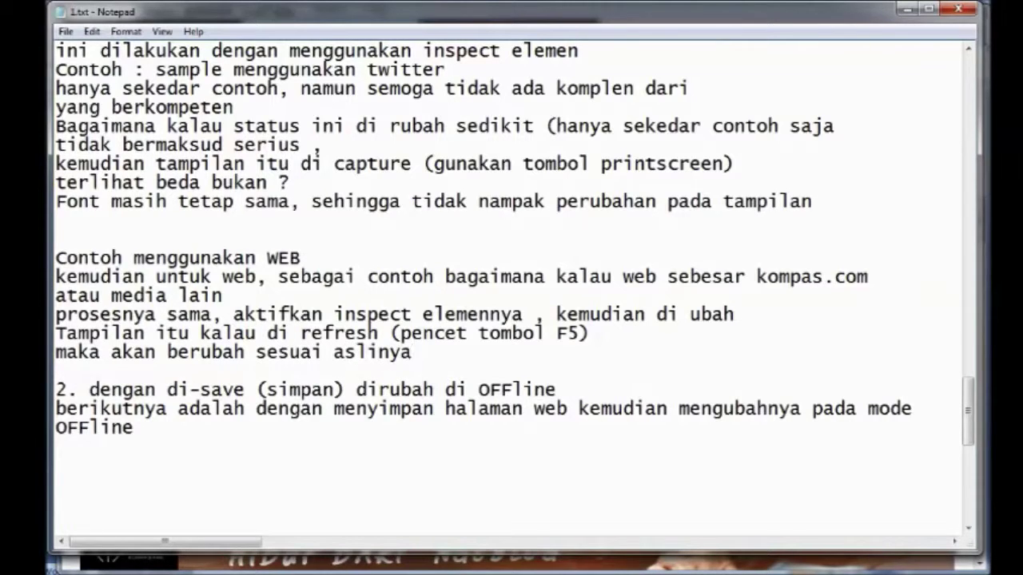
text( kembali,)
key(Return)
Add the explanation "karena pada dasarnya yang diubah adalah data yang ada pada browser" on the following line
text(karena pada dasarnya ya)
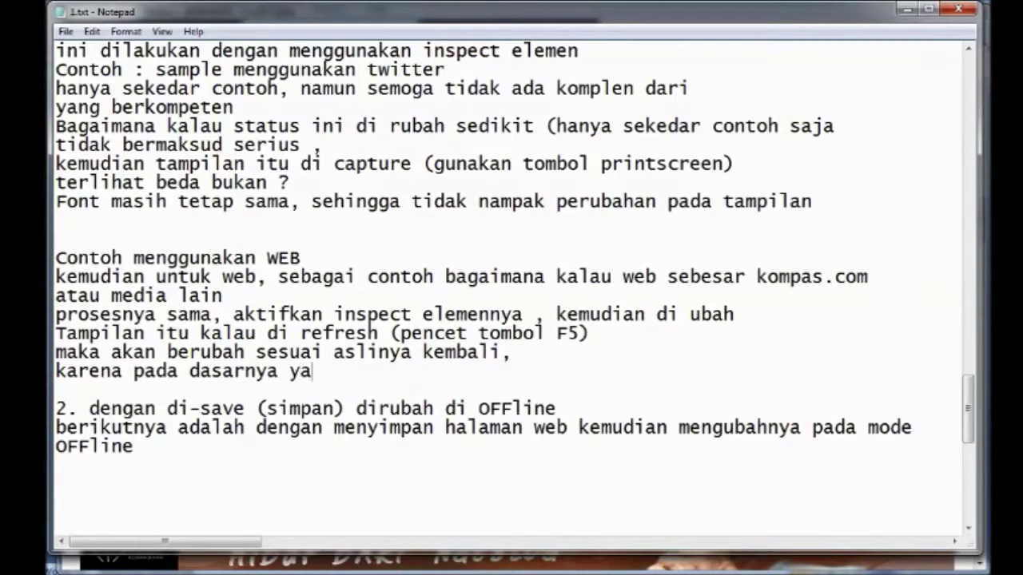
text(ng diuba)
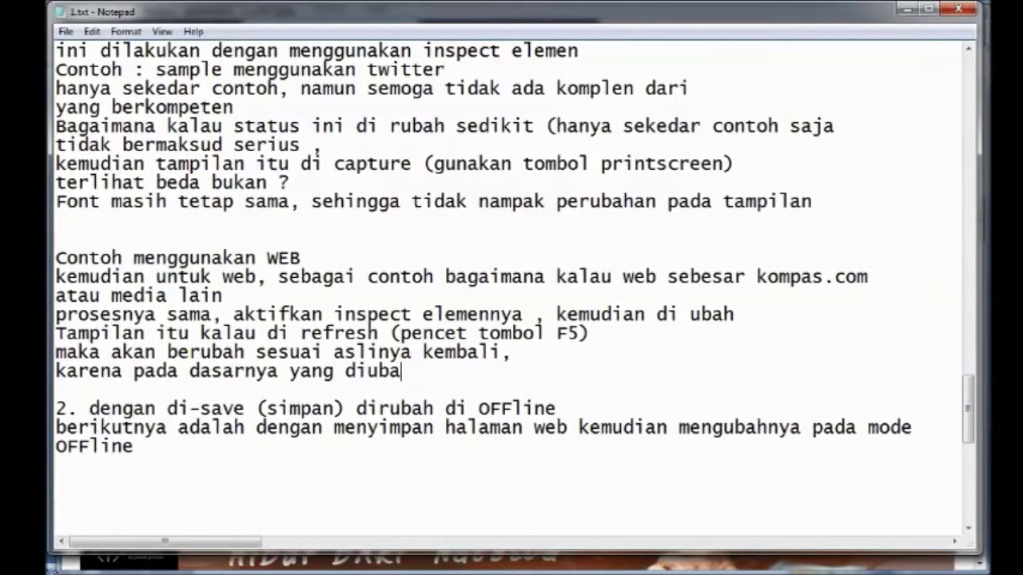
text(h saay)
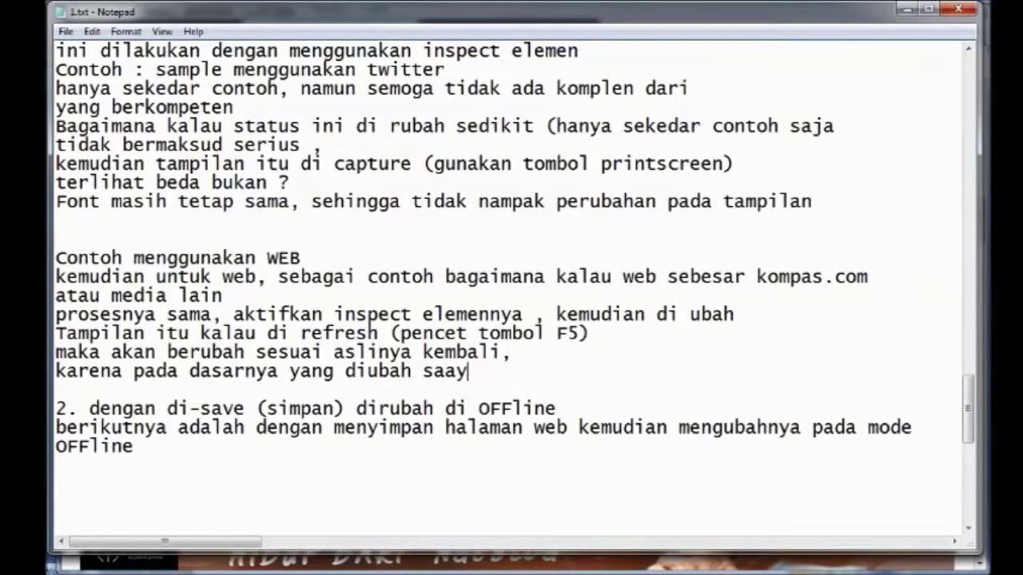
key(BackSpace)
text(t)
text( da)
key(BackSpace)
key(BackSpace)
key(BackSpace)
key(BackSpace)
key(BackSpace)
key(BackSpace)
text(adalah data )
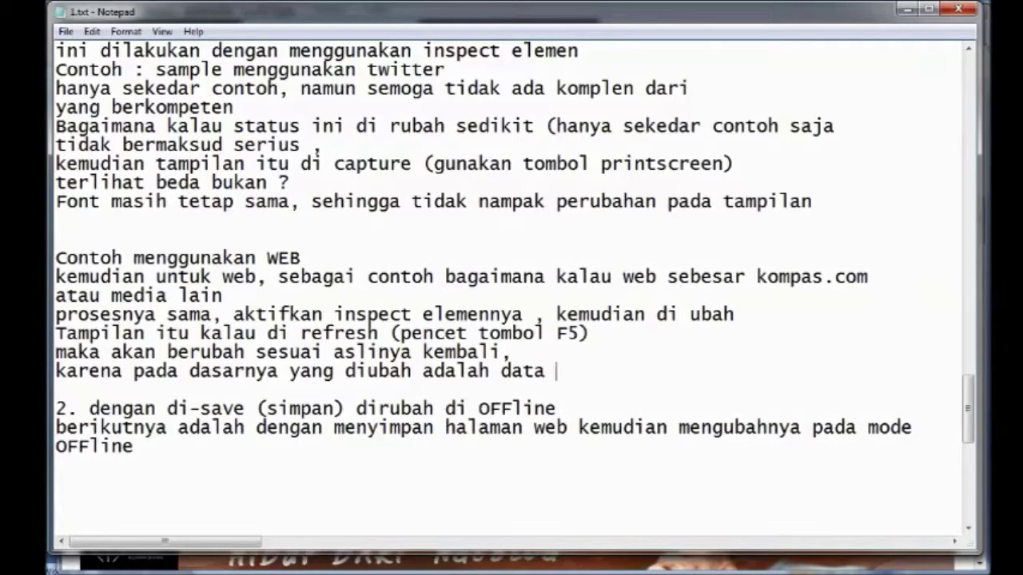
text(yang ada pada bro)
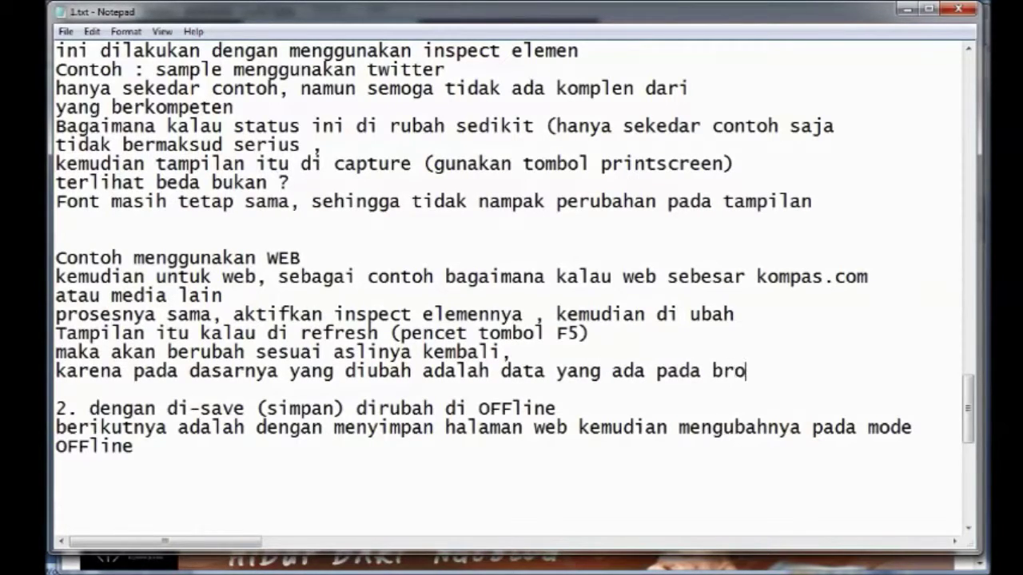
text(wser)
Switch to Firefox and reload the kompas.com page containing the altered Doraemon article
mouse_move(24, 136)
click(97, 176)
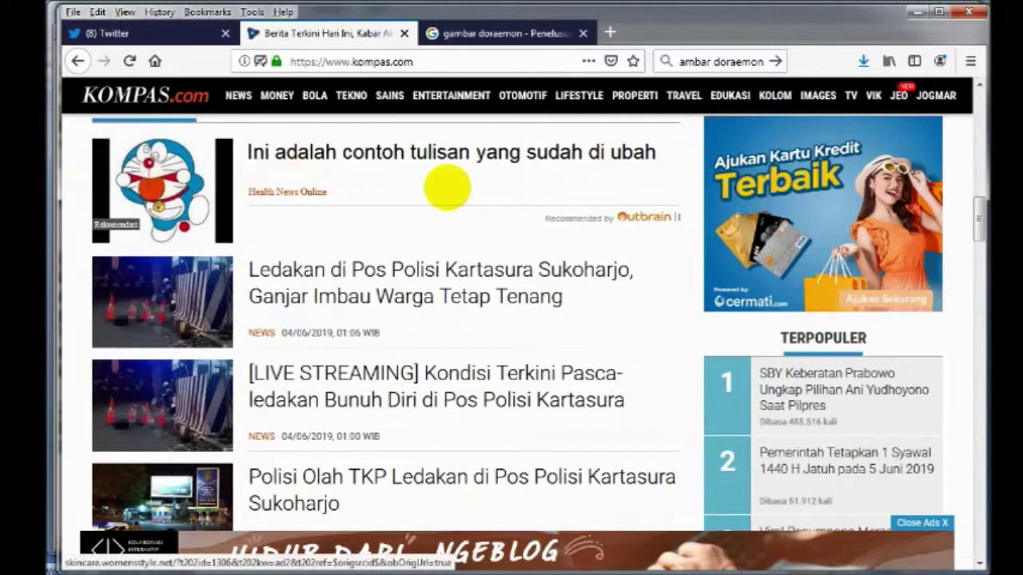
key(F5)
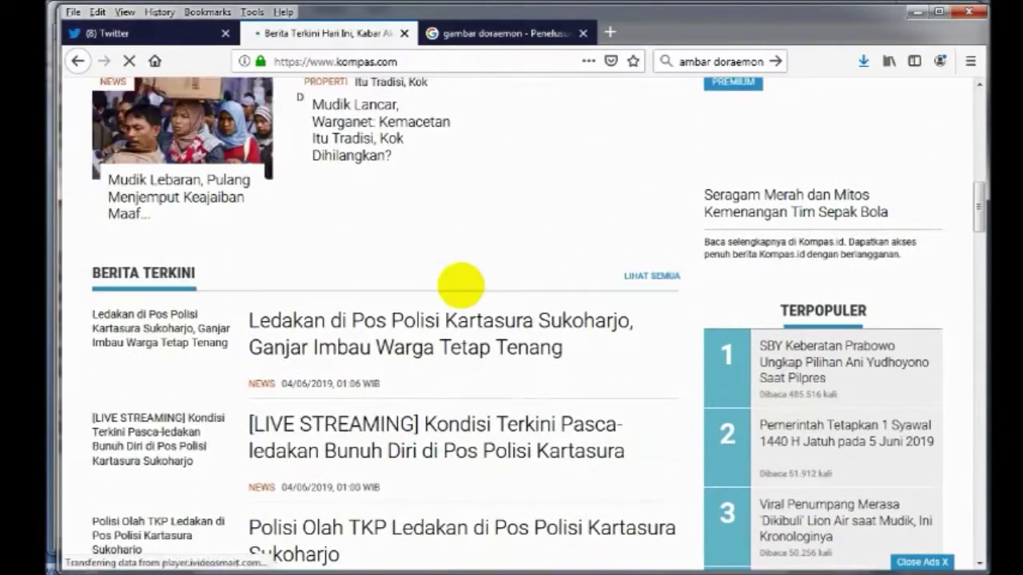
Examine the reloaded kompas.com page around the Berita Terkini list to check the spot of the altered article
scroll(461, 285, down, 2)
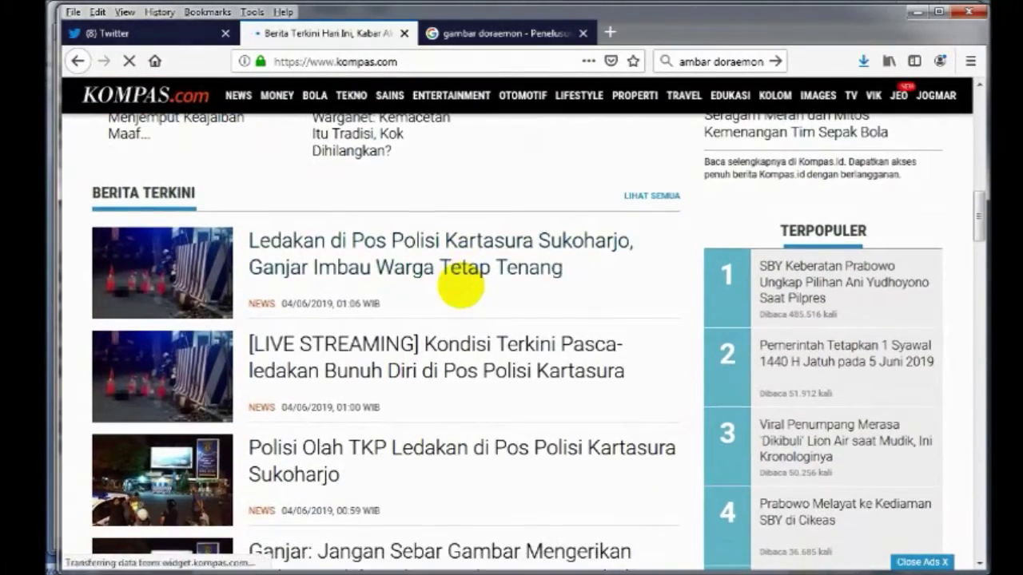
scroll(461, 285, down, 2)
scroll(461, 286, up, 3)
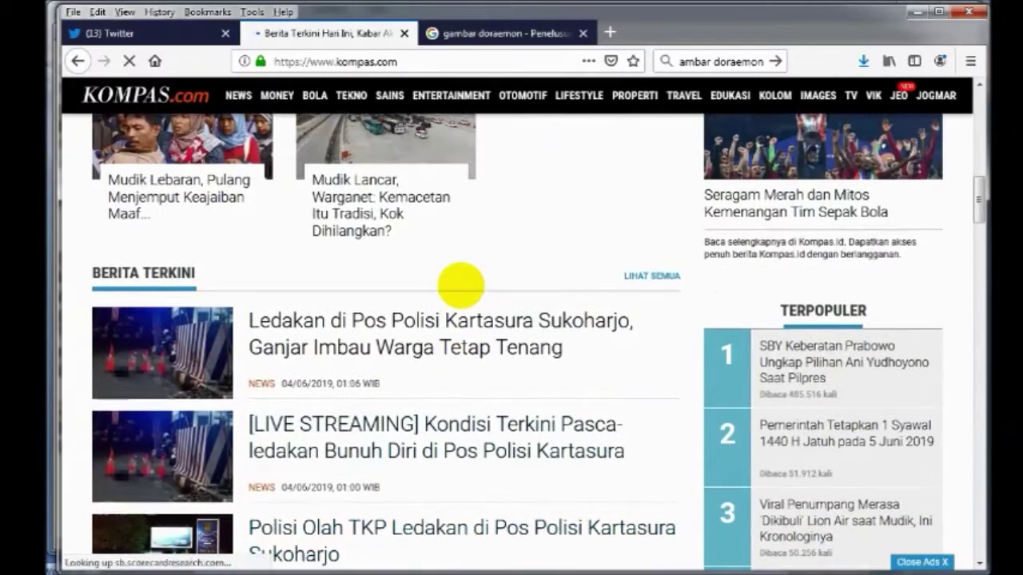
scroll(460, 284, down, 1)
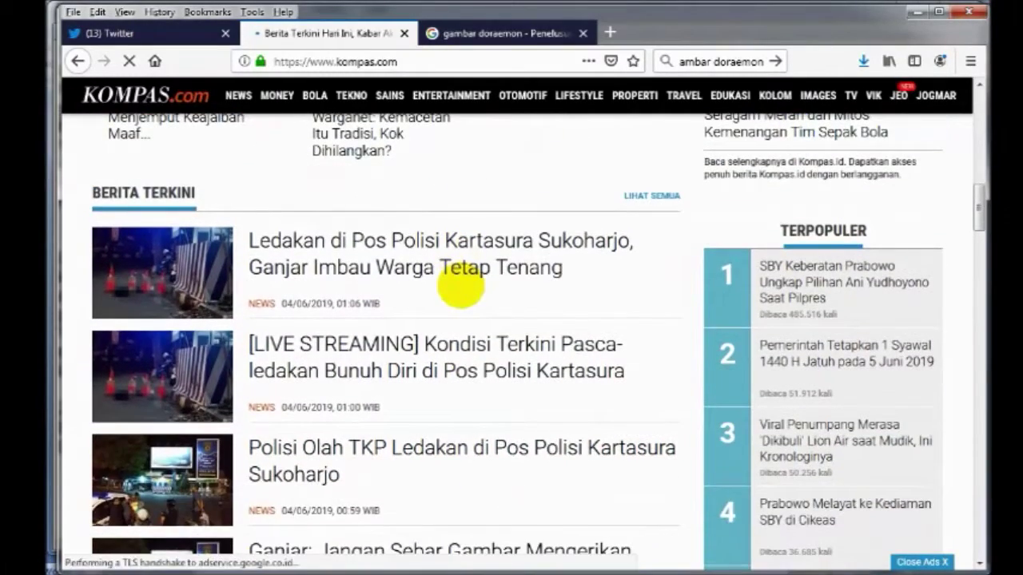
scroll(461, 290, down, 1)
scroll(461, 285, down, 1)
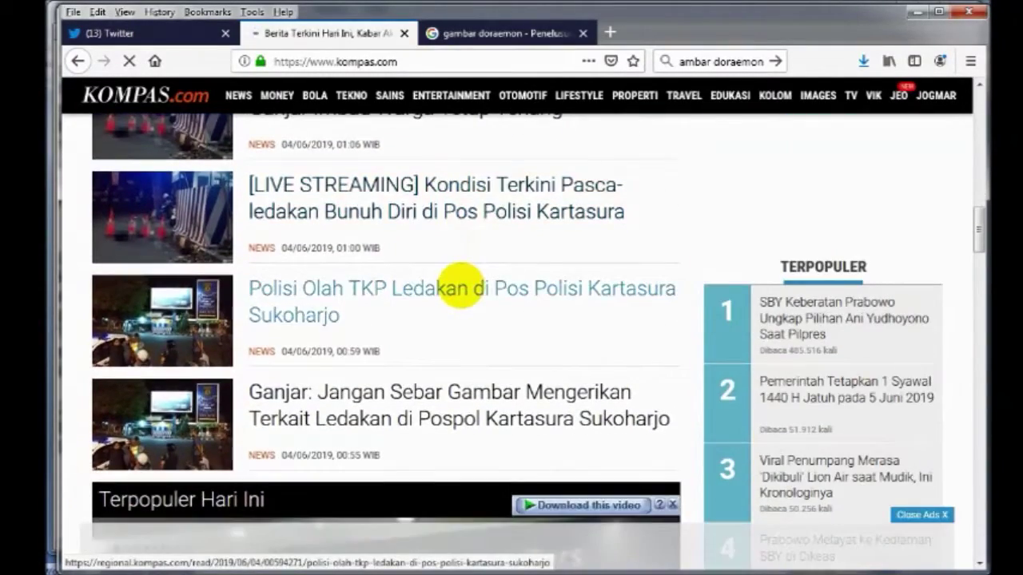
scroll(461, 286, up, 2)
scroll(461, 288, up, 4)
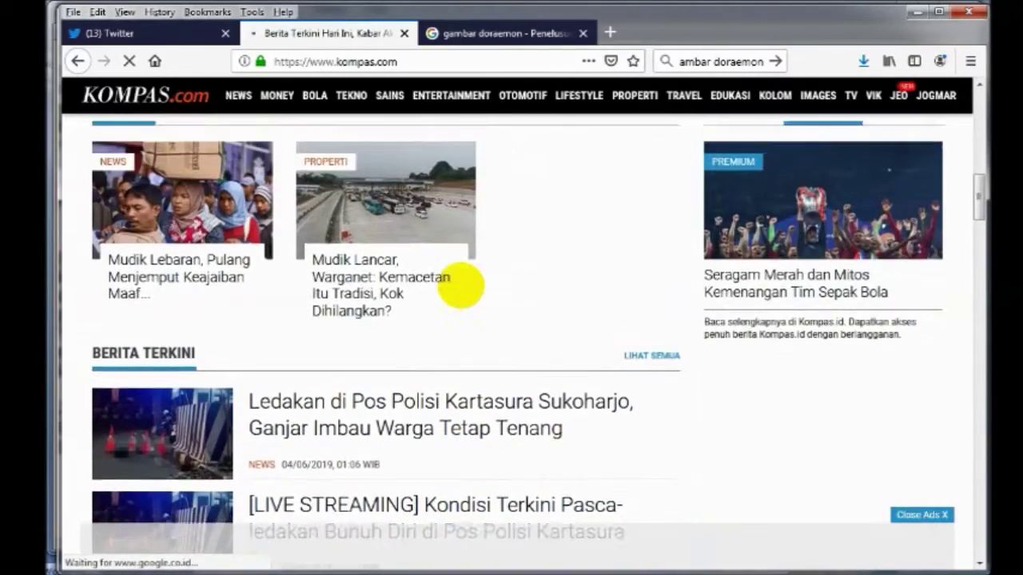
scroll(461, 286, up, 3)
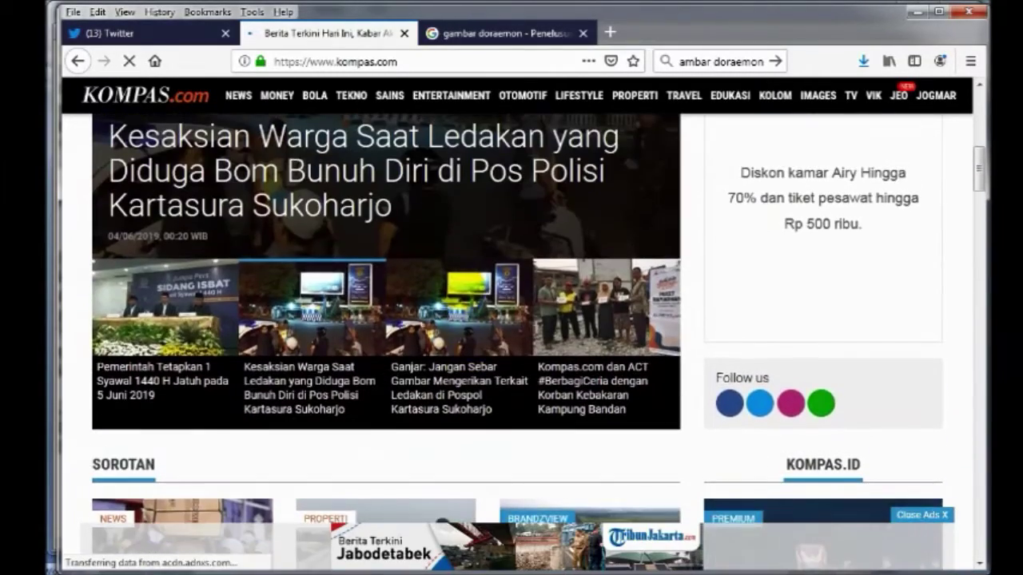
scroll(461, 285, down, 9)
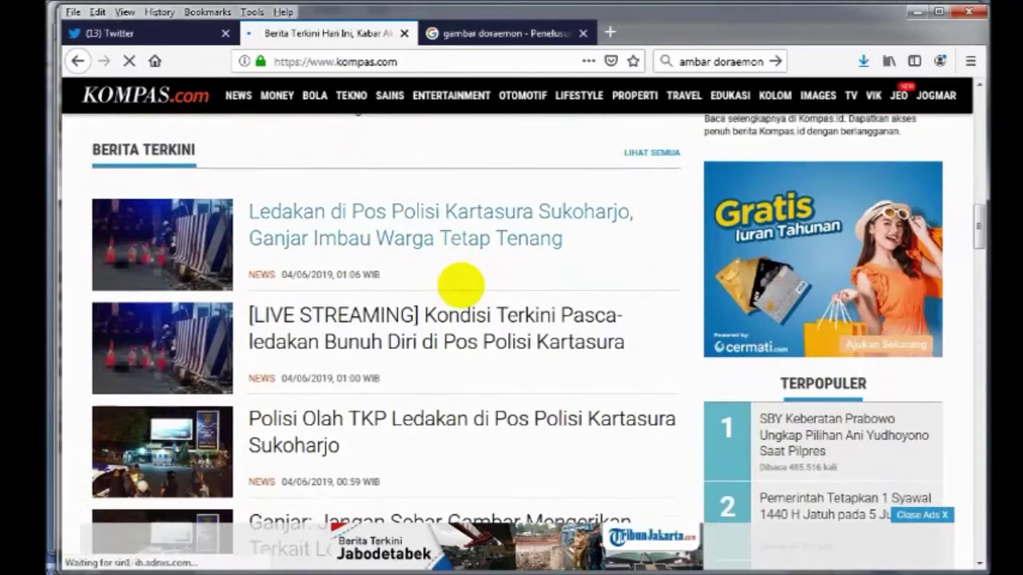
scroll(461, 287, up, 1)
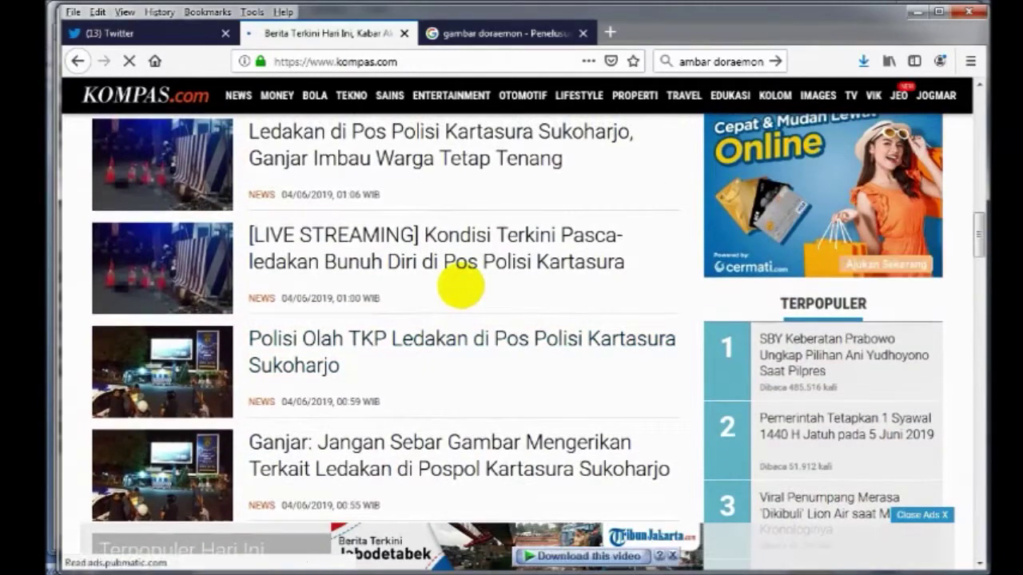
scroll(461, 285, up, 1)
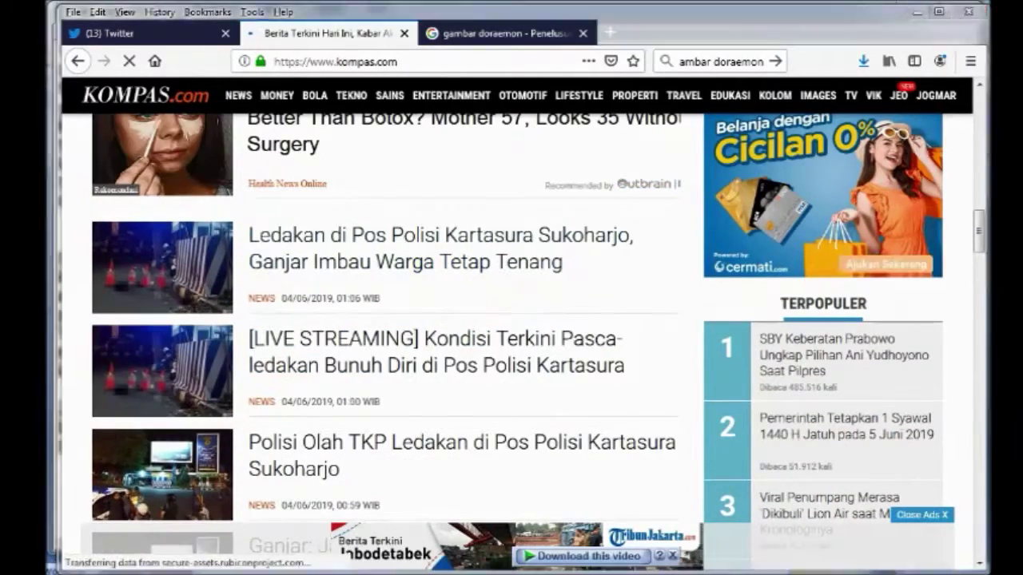
Switch to the 1.txt notes in Notepad and add "datanya malah diganti dengan data yang baru," on the blank line above section 2
key(alt+Tab)
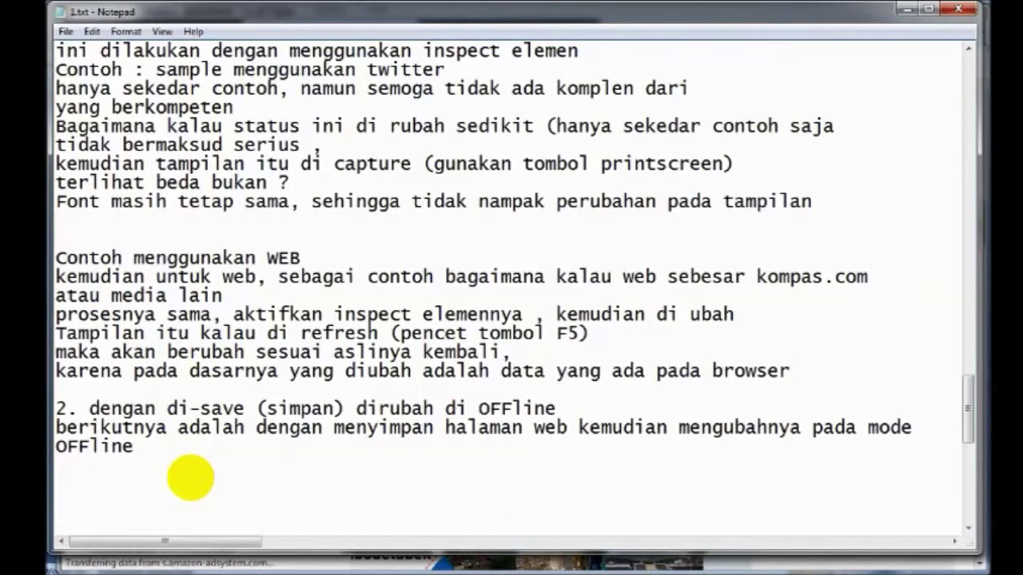
key(Down)
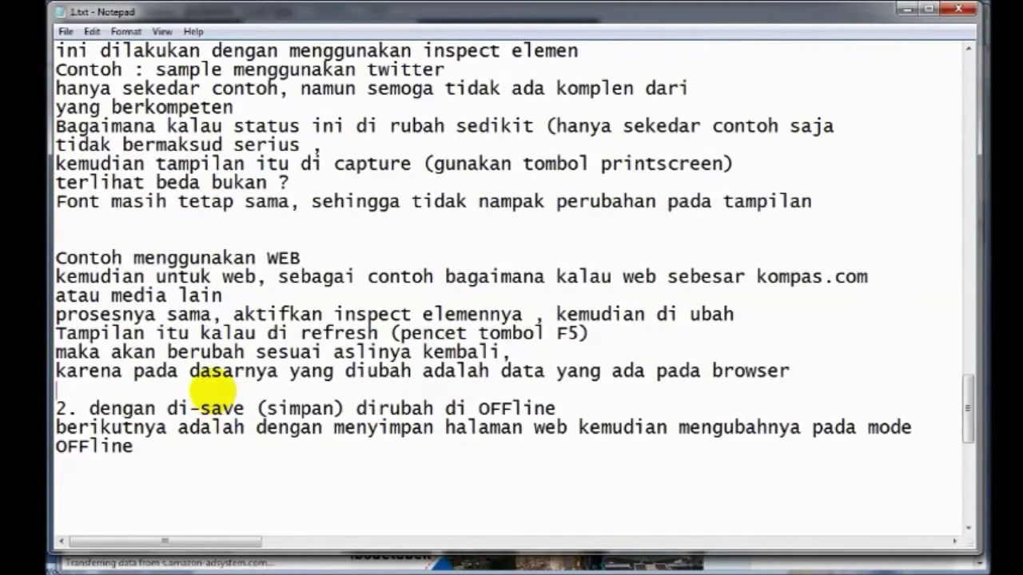
text(dat)
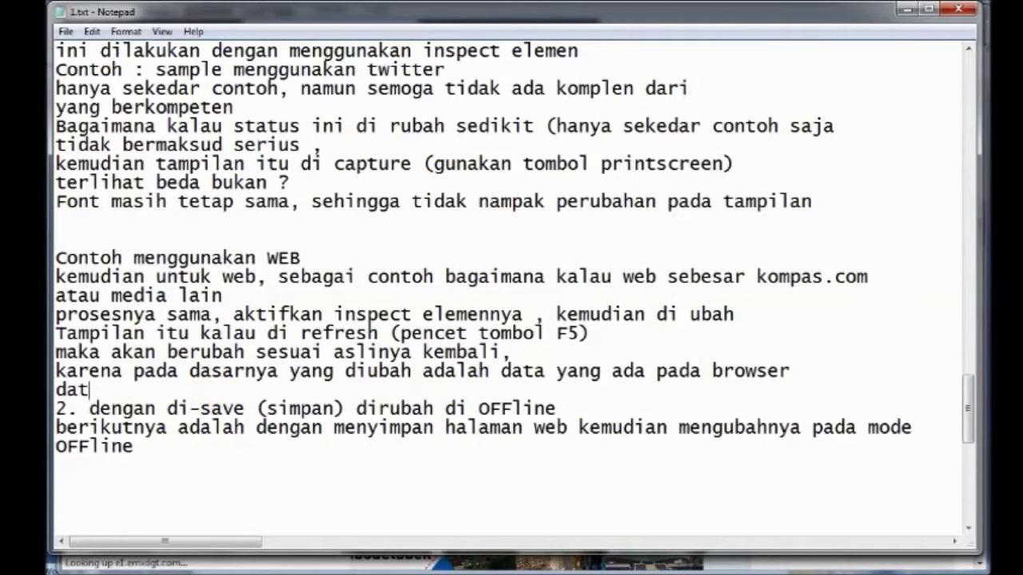
text(anya malah di)
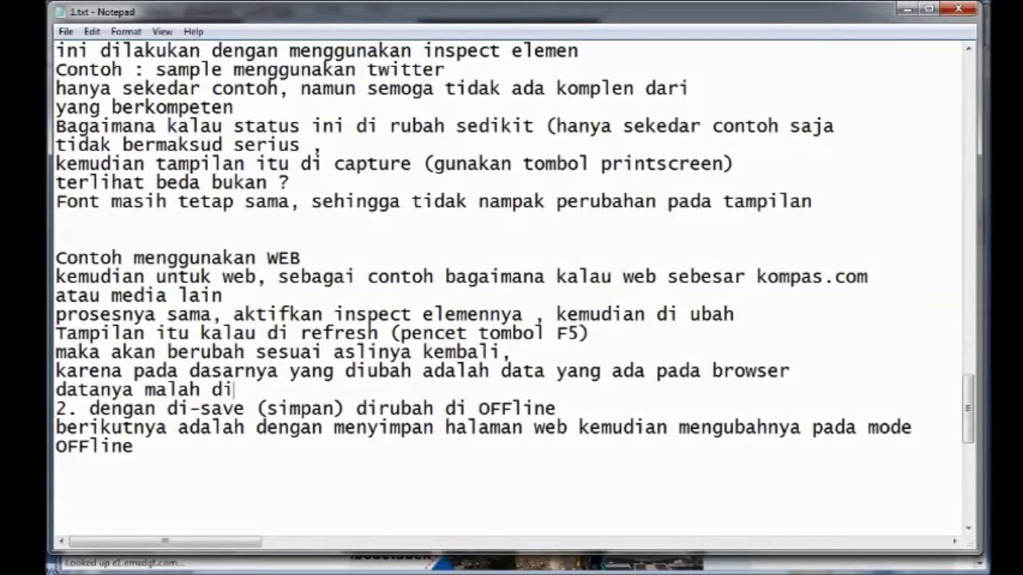
text(ganti dengan)
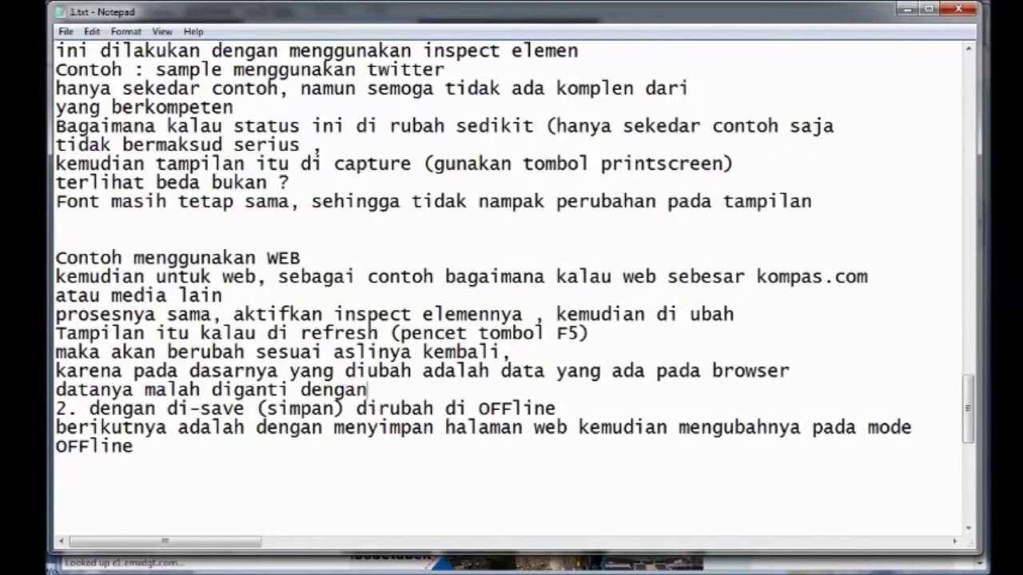
text( data ya)
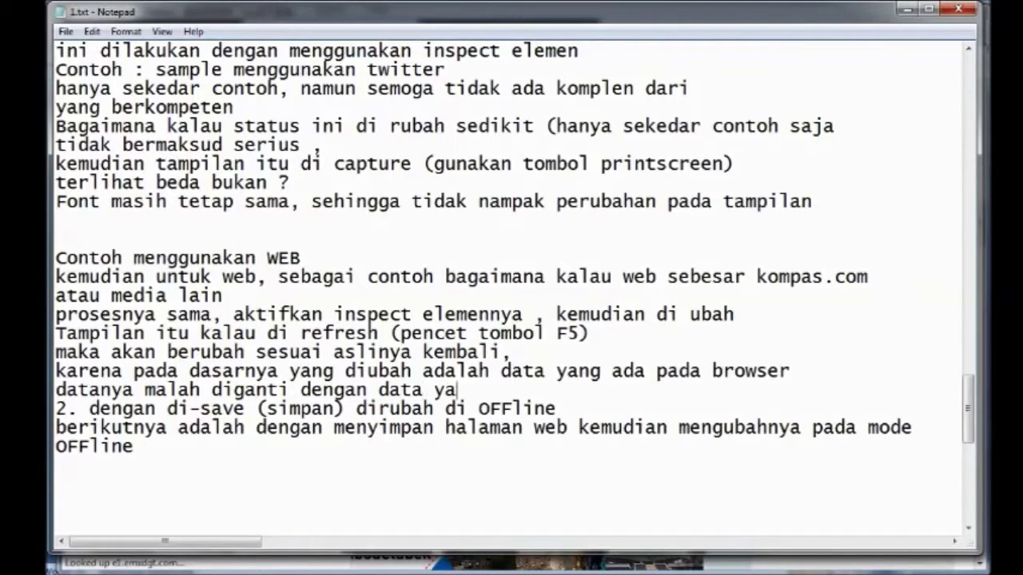
text(ng baru,)
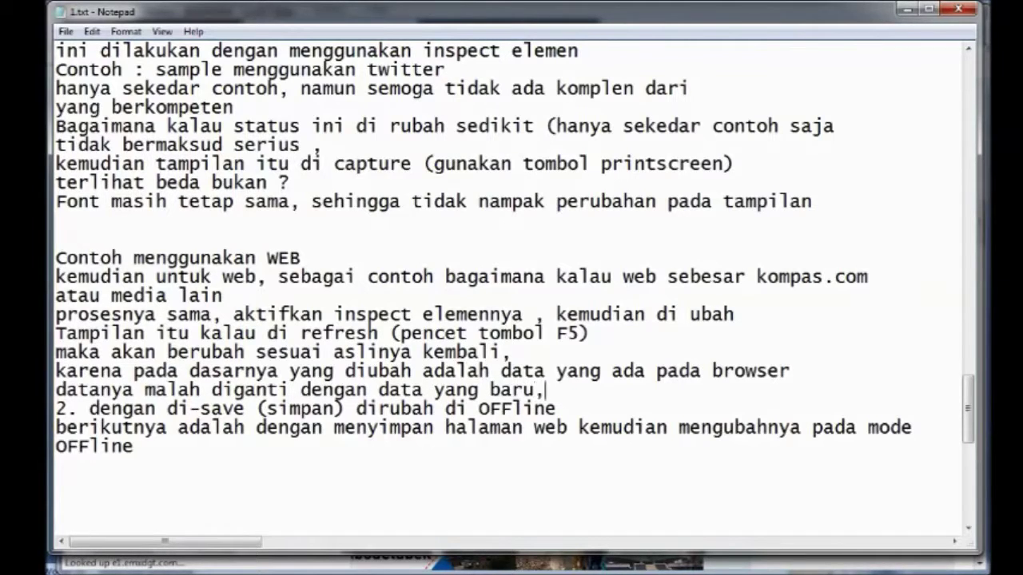
Continue the note with "tapi pada dasarnya" and a new line reading "akan sesuai dengan aslinya / yang berasal dari database"
text( tapi pada)
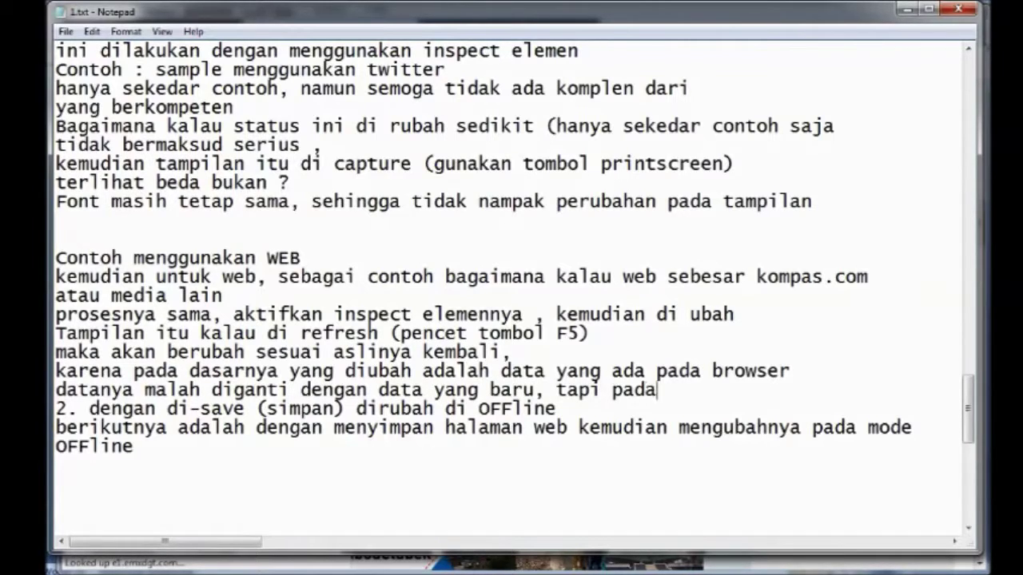
text( dasa)
key(BackSpace)
key(BackSpace)
text(dasarnya)
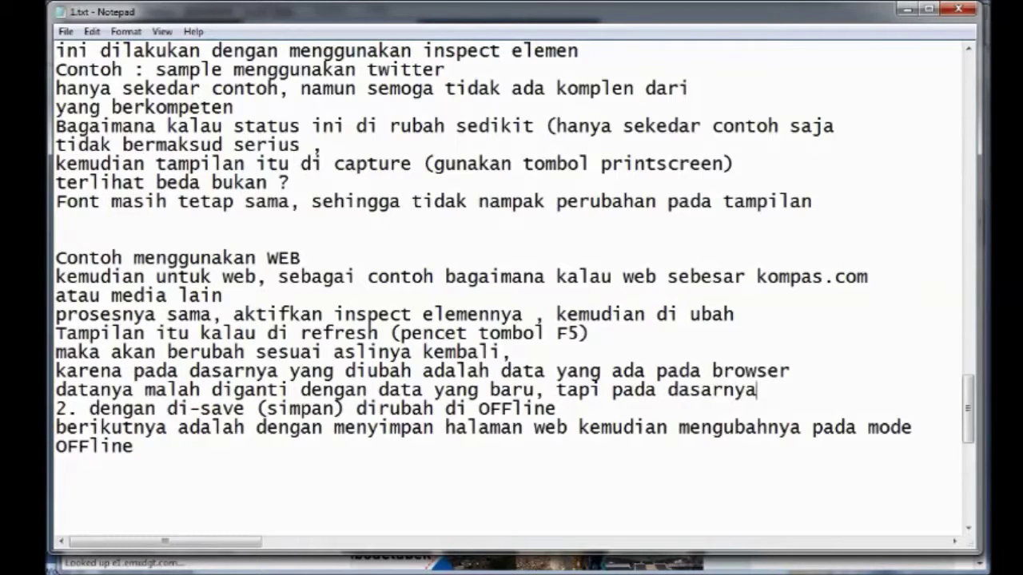
key(Return)
text(akan)
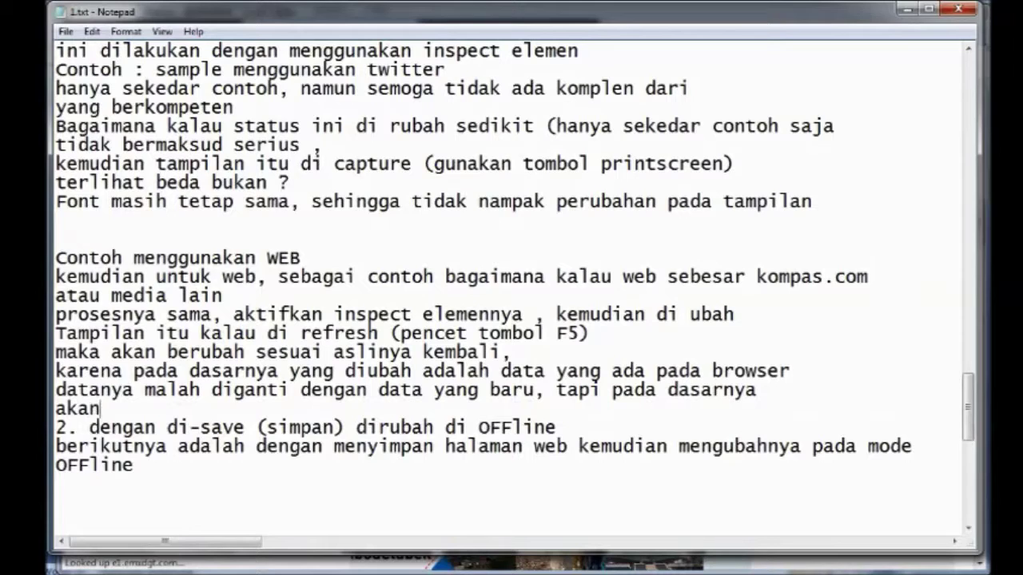
text( sesuai d)
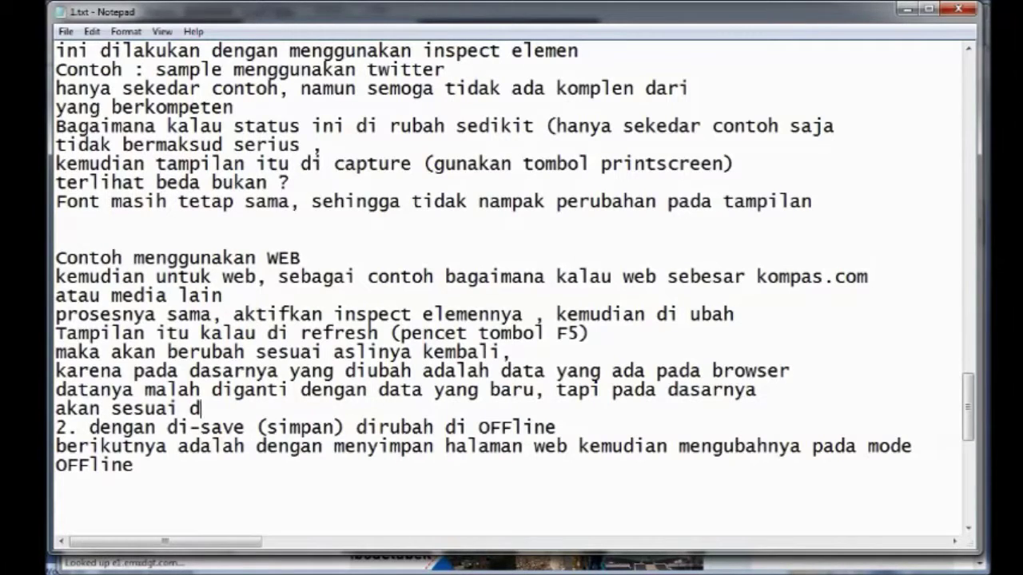
text(engan aslinya)
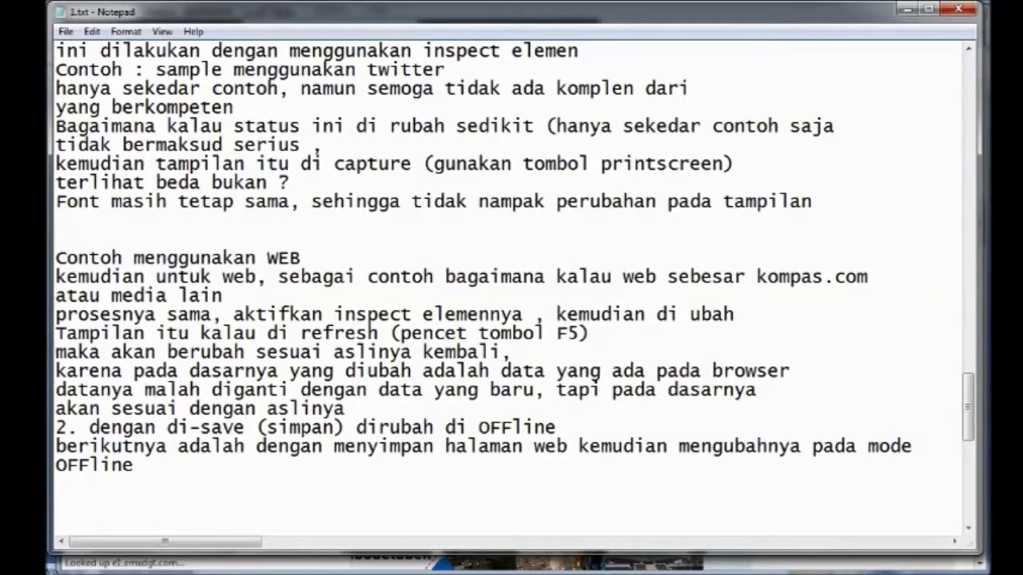
text(/ yang beras)
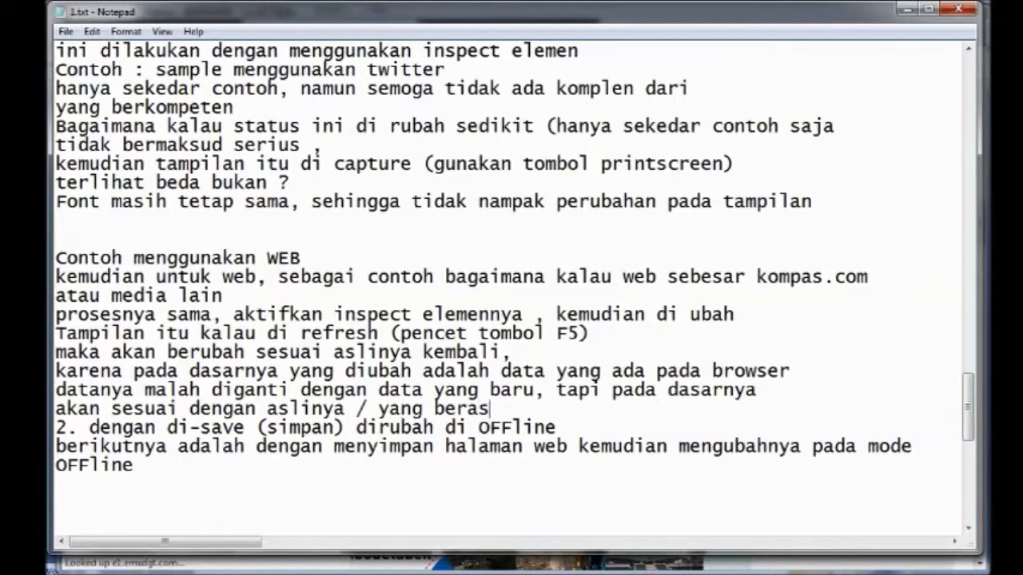
text(al dari database)
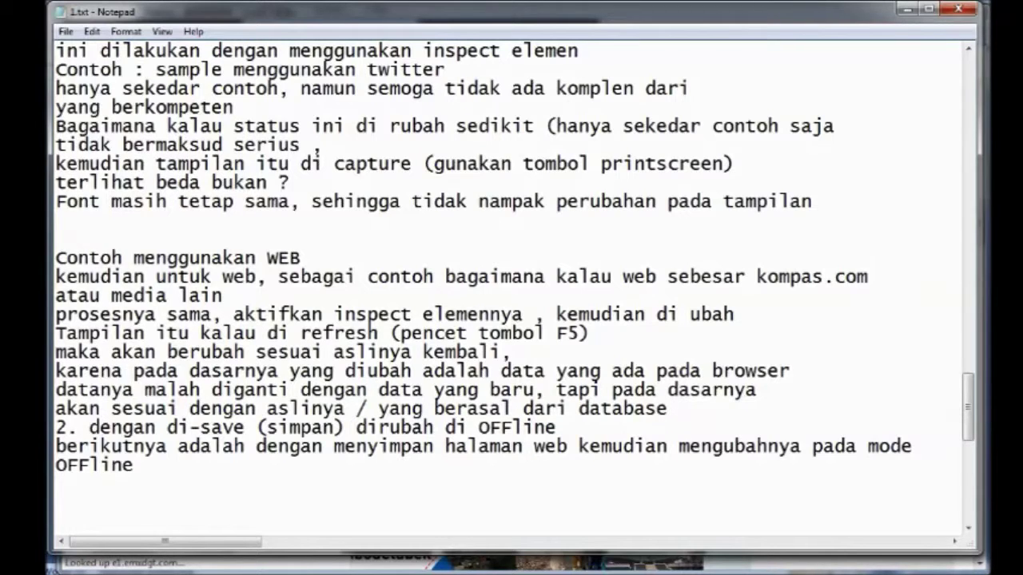
Write "ini dapat dilihat pada tutorial bagian ke dua" on the line below "OFFline" in section 2
scroll(511, 288, down, 1)
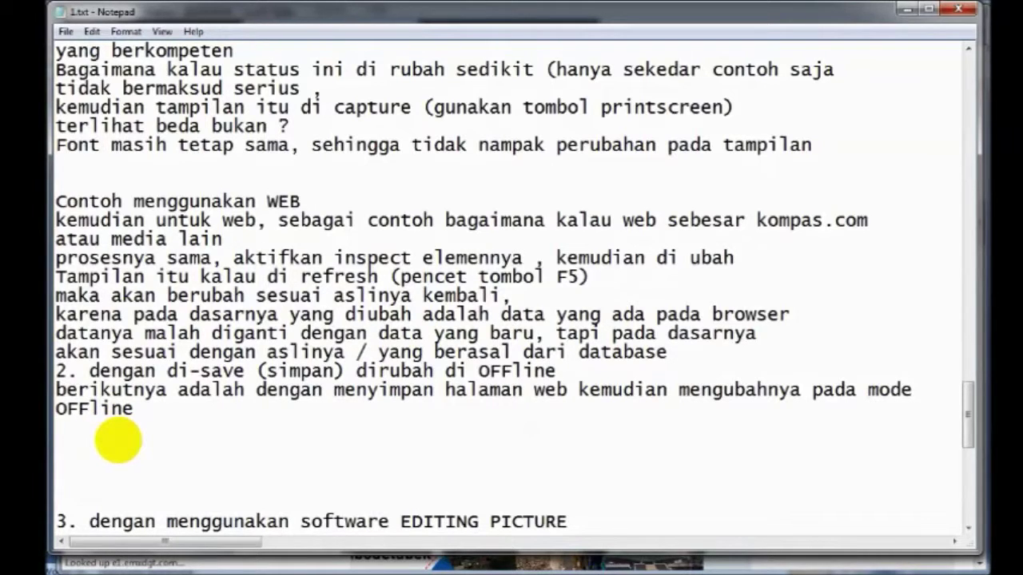
click(131, 430)
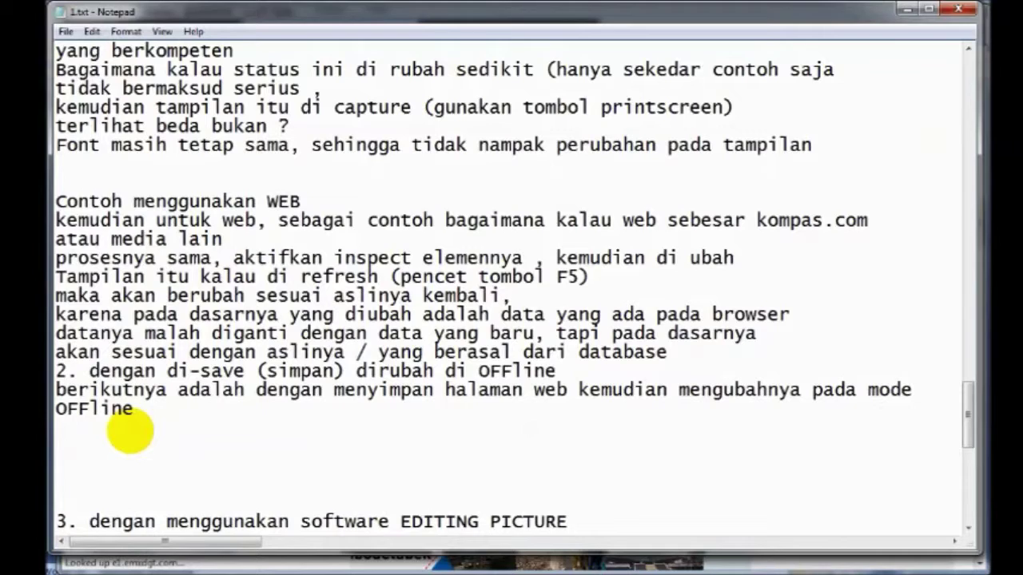
text(in)
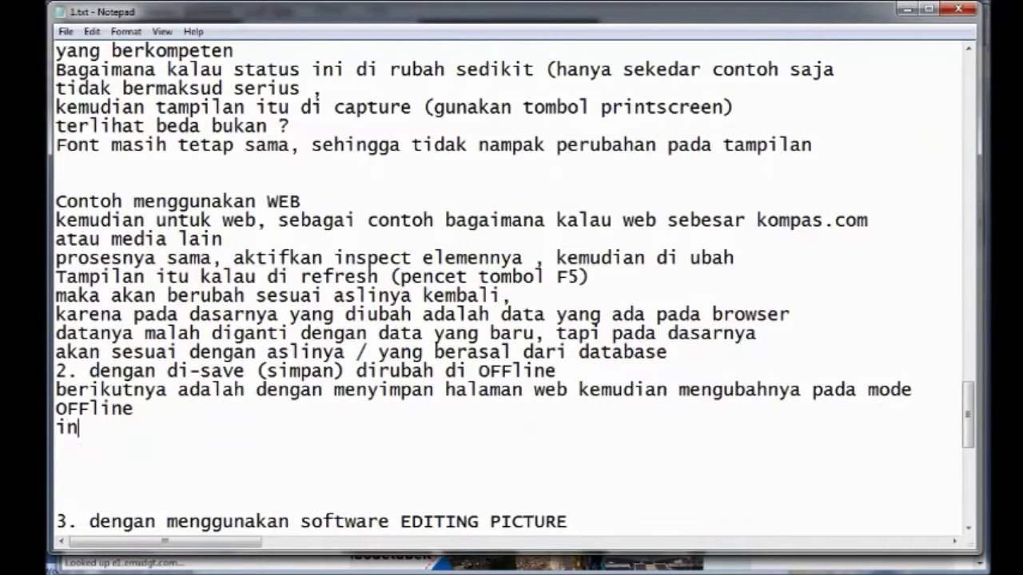
text(i dapat diliha)
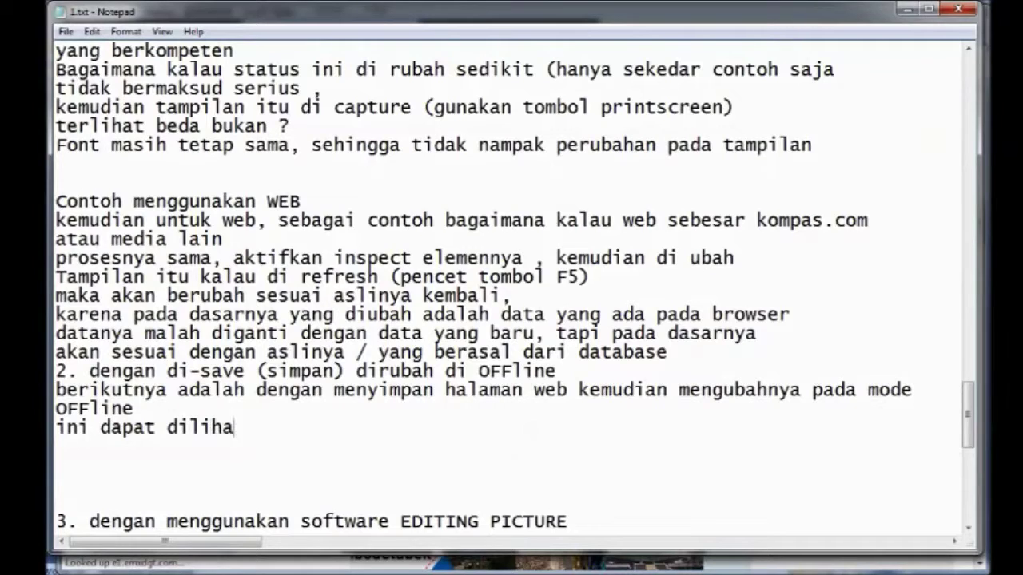
text(t pada t)
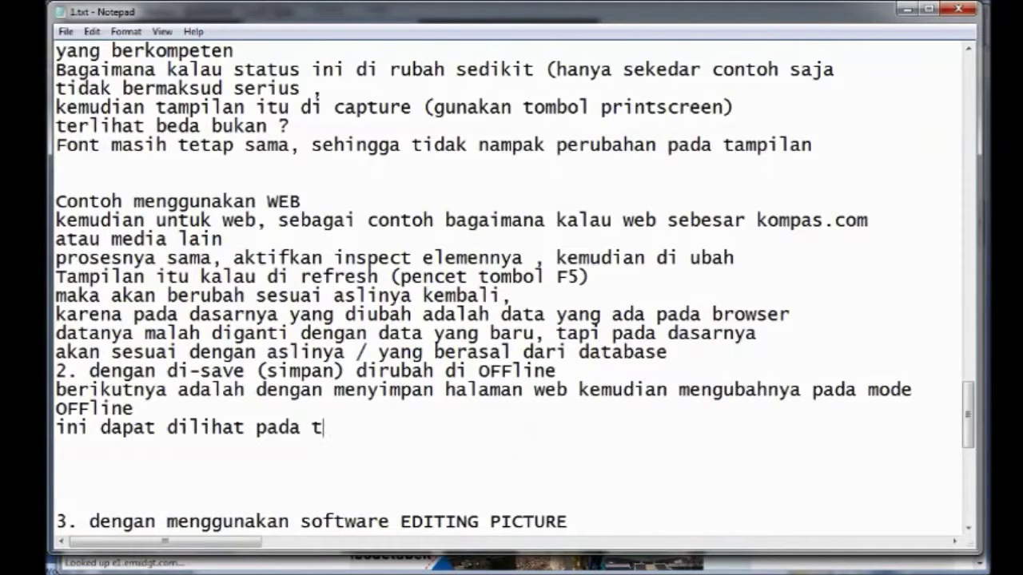
text(utoria)
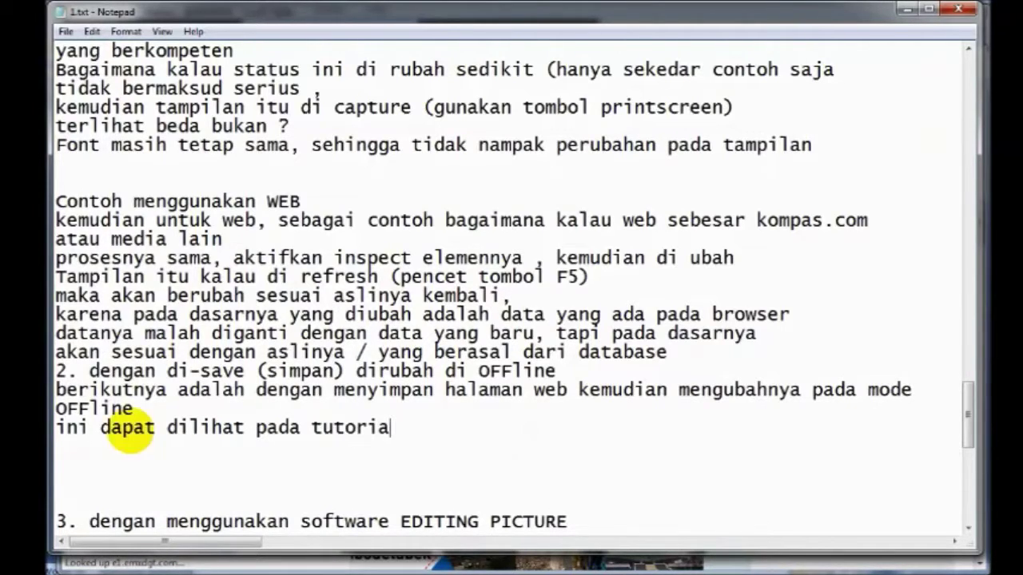
text(l bagian ke dua)
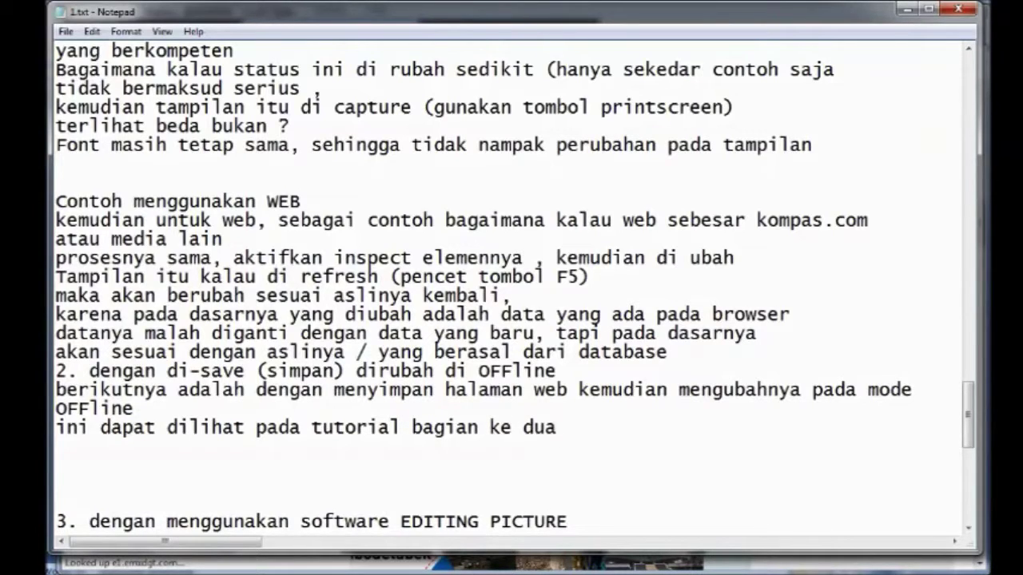
Extend the section 2 line with the reason ", biar tidak berat saat upload"
text(, bu)
key(BackSpace)
text(iar tidak )
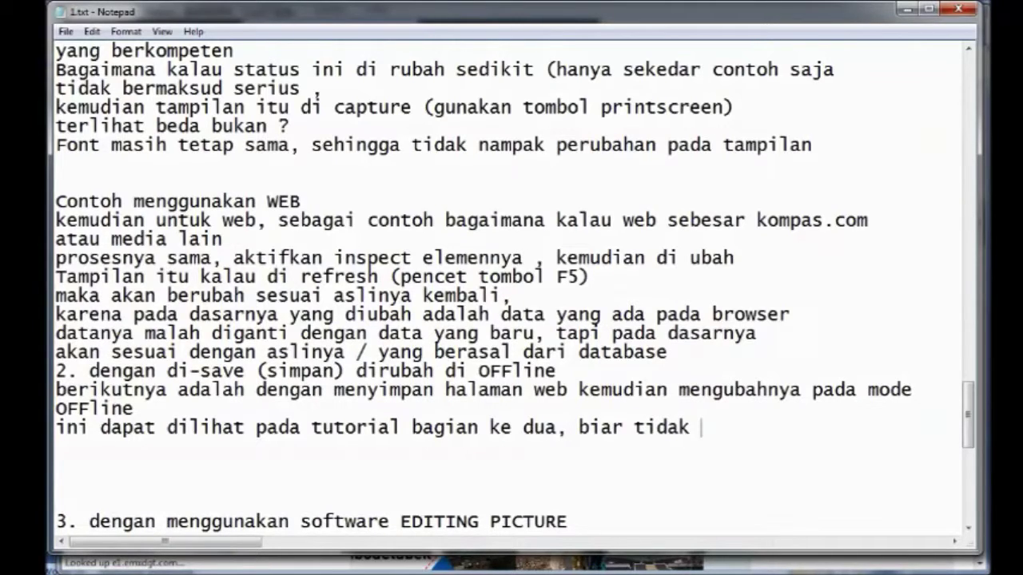
text(berat sa)
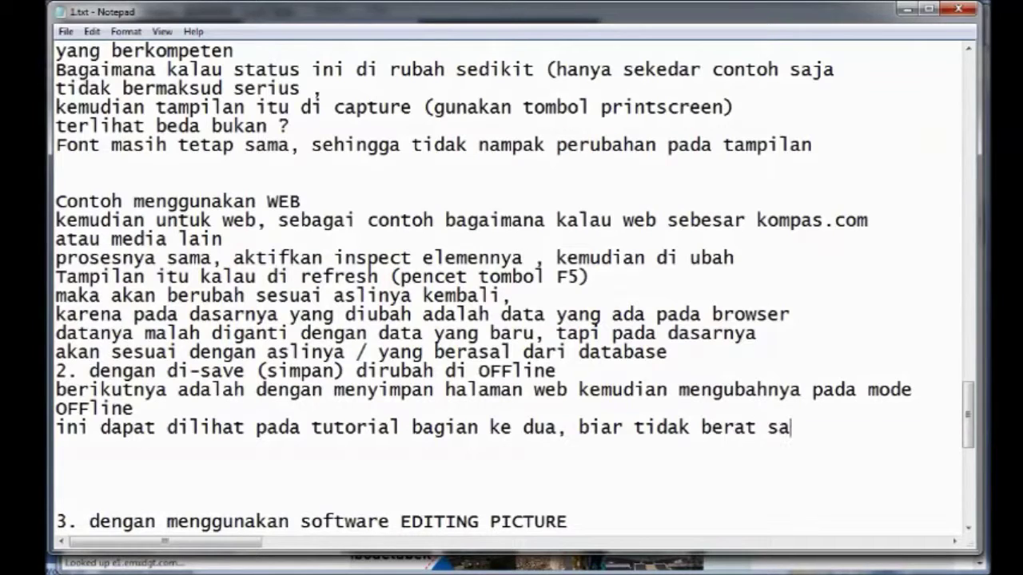
text(at upload)
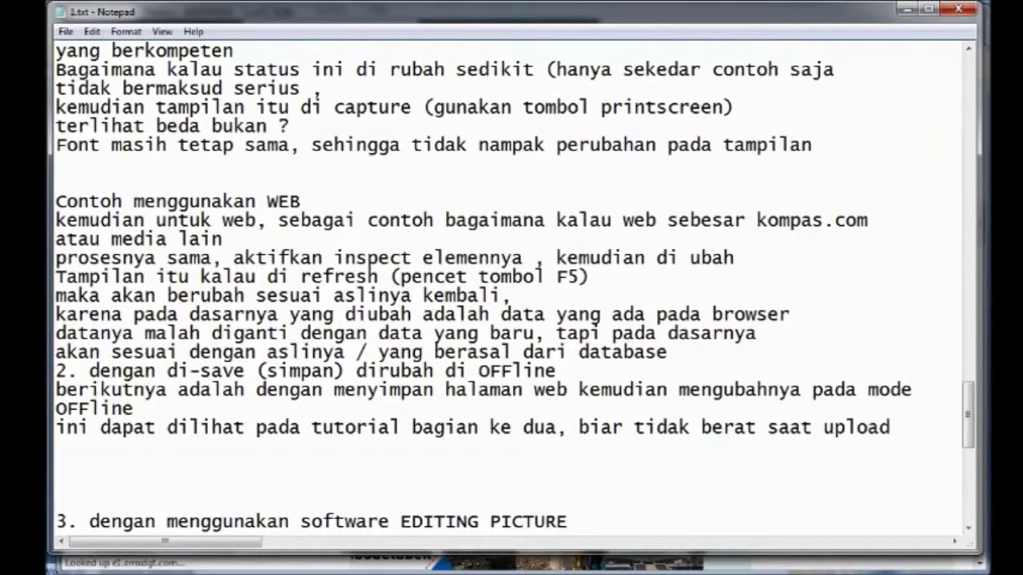
Leave blank lines below the section 2 note and enter the author's @ handle as a sign-off
key(Return)
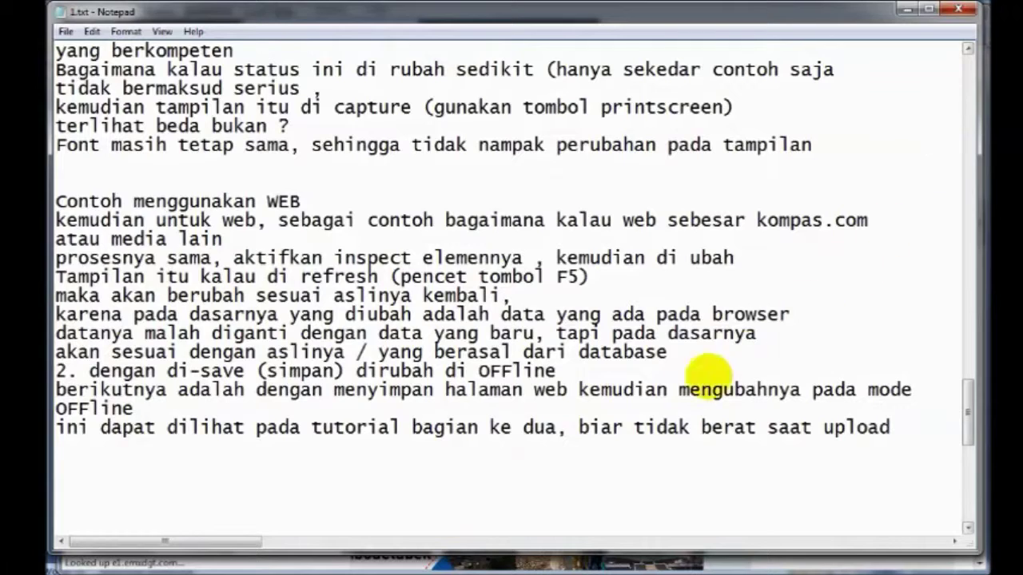
key(Return)
key(Return)
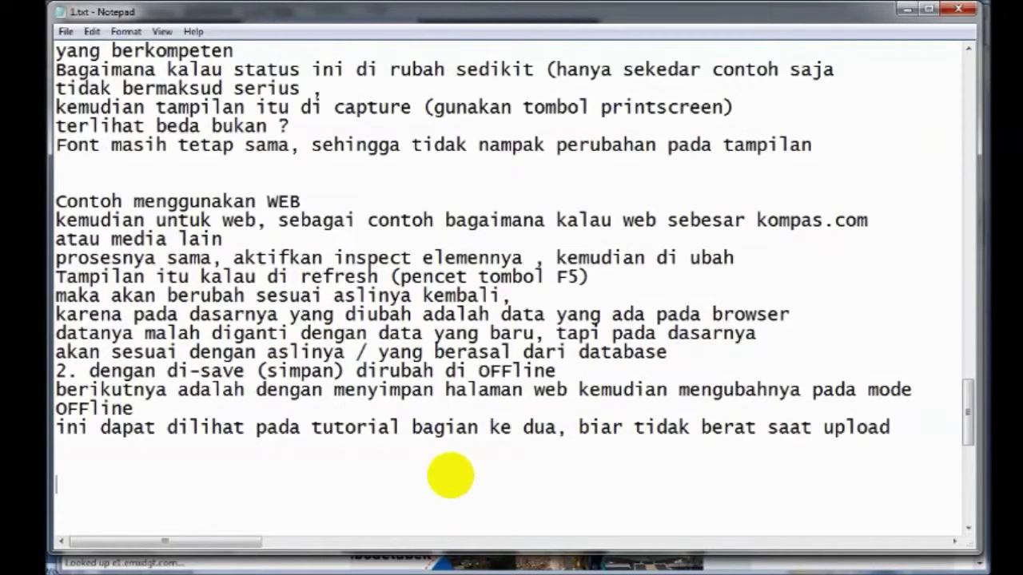
text(@murs)
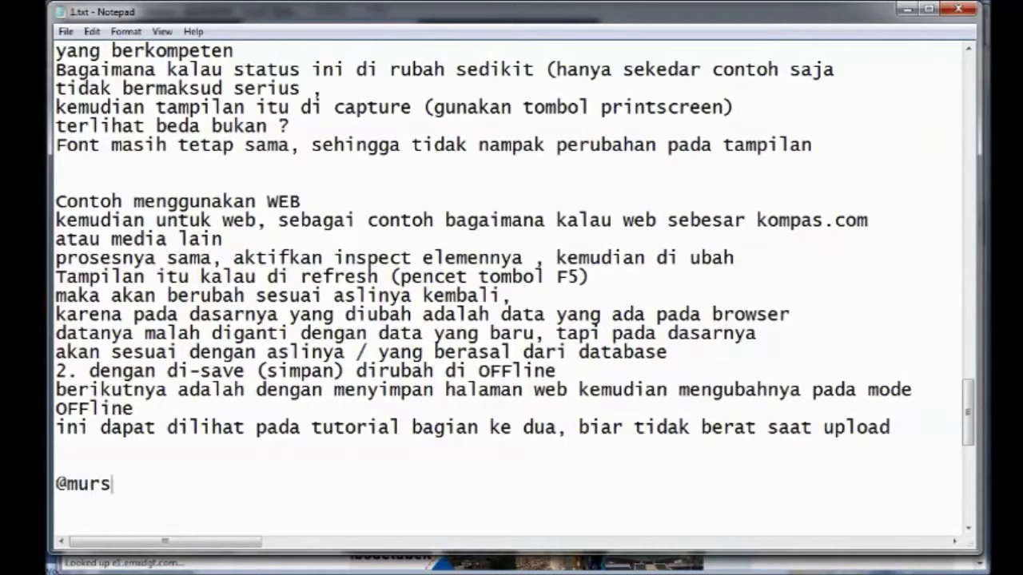
text(ids)
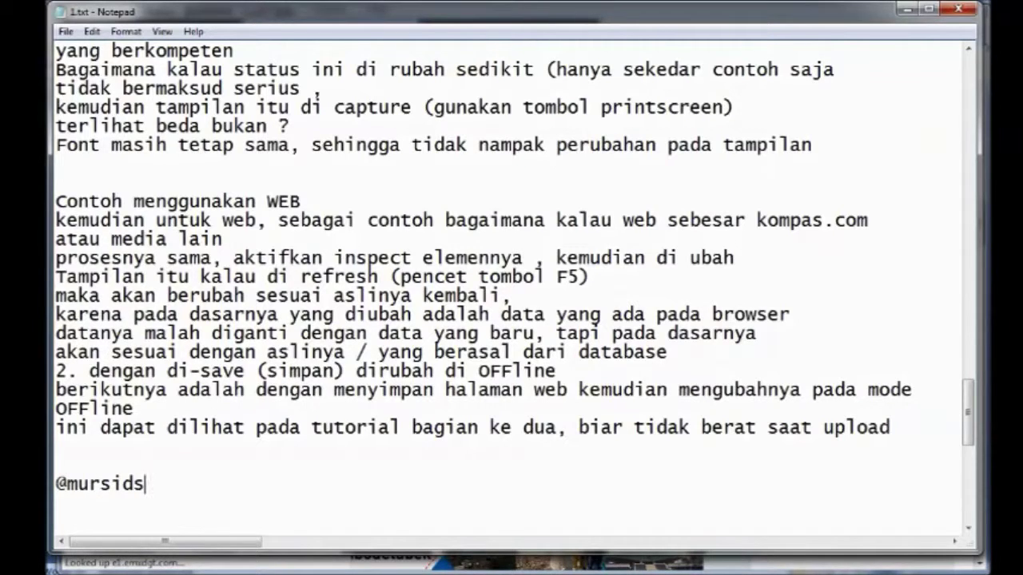